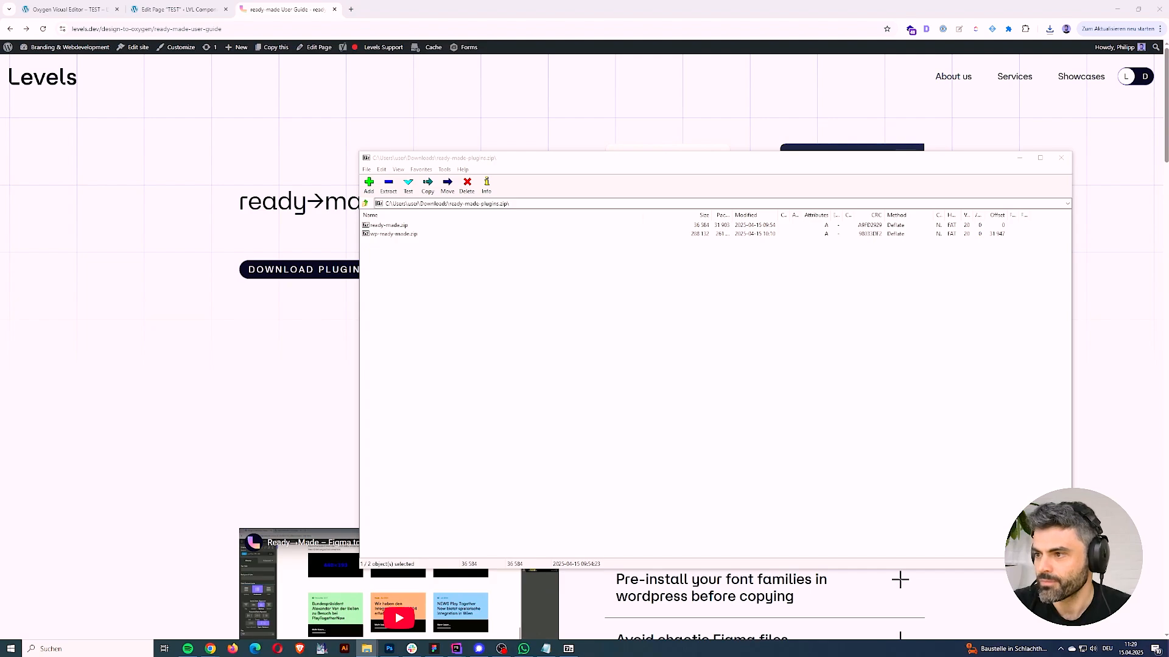
Step: Extract wp-ready-made.zip from the ready-made-plugins archive and select it in the Downloads folder
{"action": "left_click", "coordinate": [393, 234]}
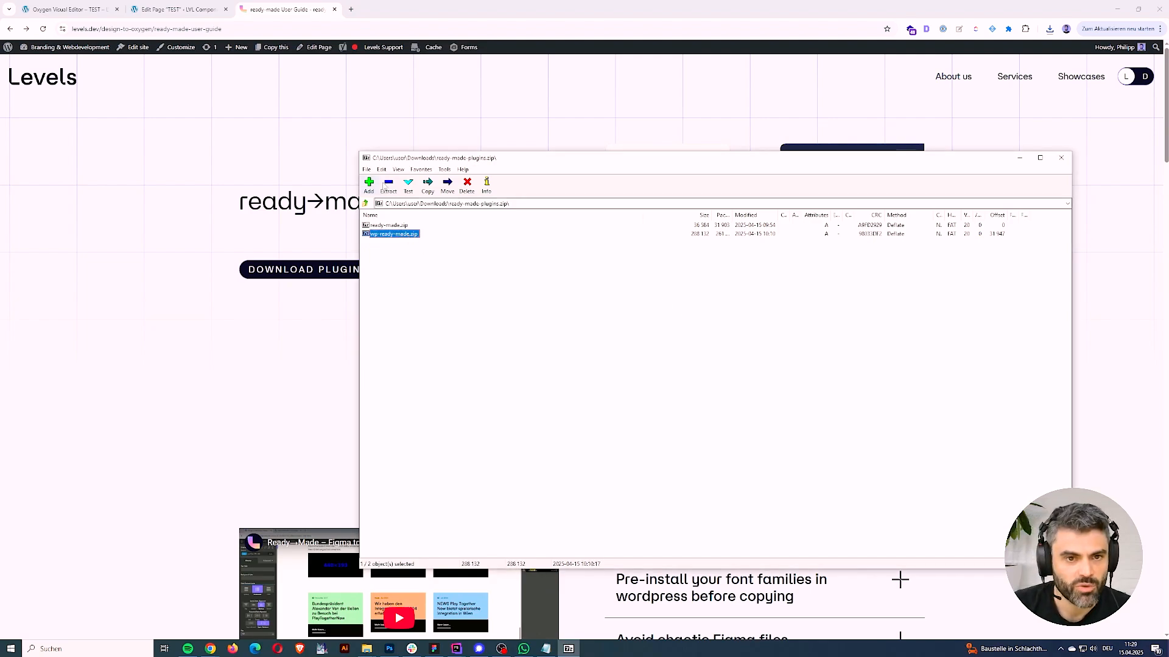
{"action": "left_click", "coordinate": [388, 185]}
{"action": "left_click", "coordinate": [621, 373]}
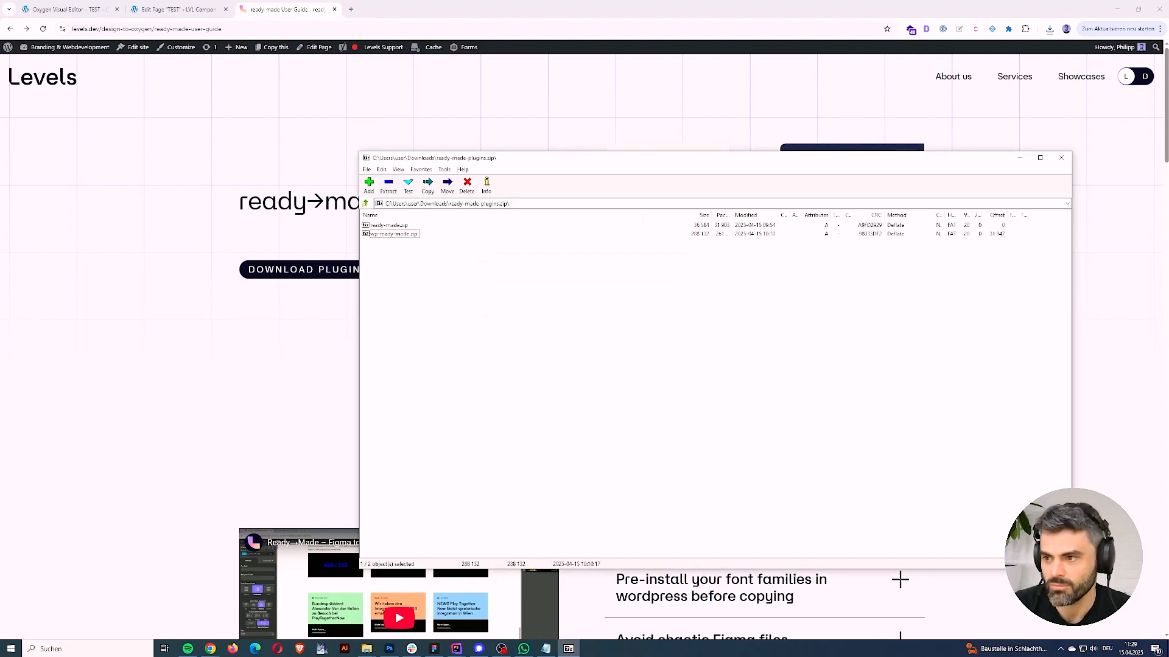
{"action": "left_click_drag", "start_coordinate": [1168, 243], "coordinate": [486, 157]}
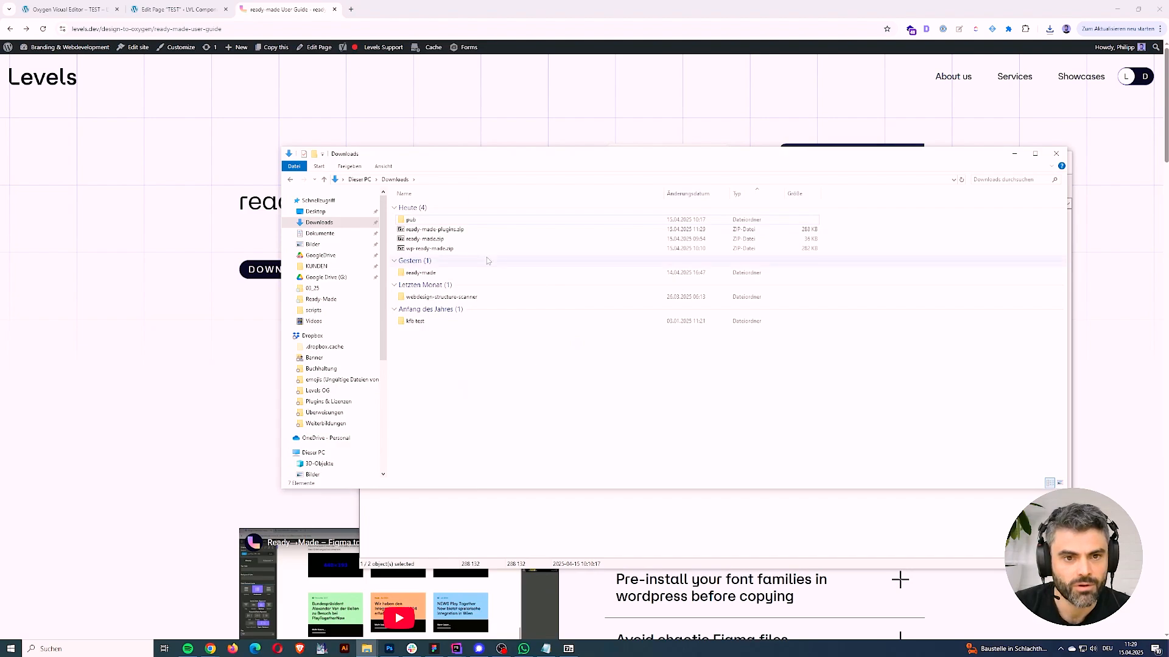
{"action": "left_click", "coordinate": [475, 250]}
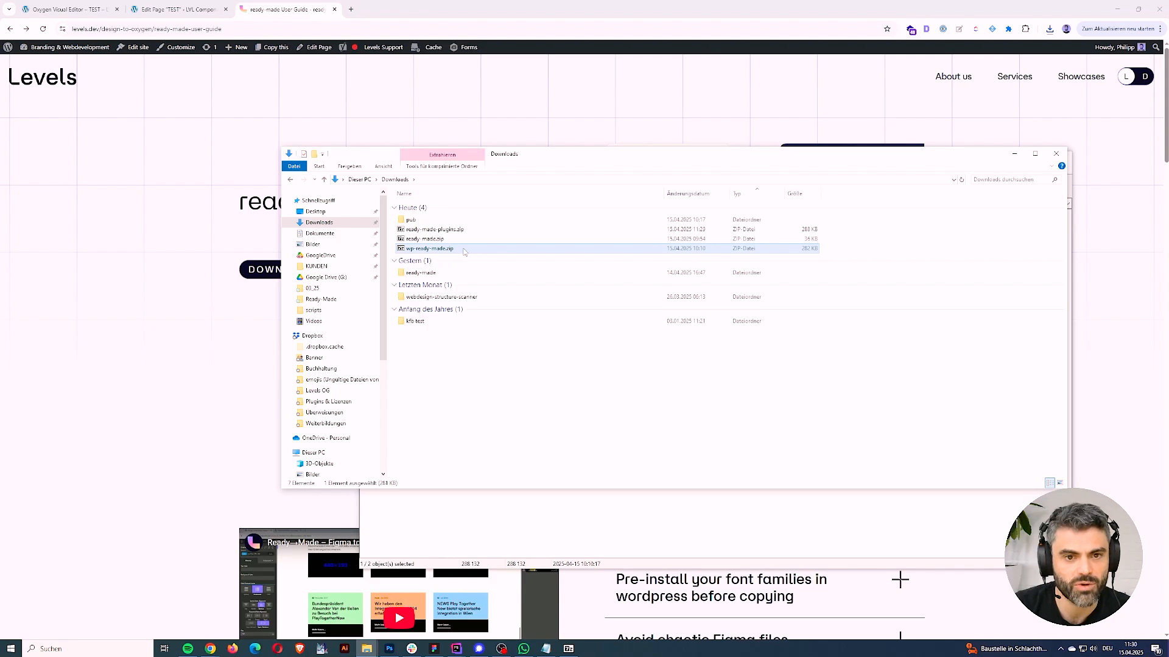
Step: Extract the ready-made folder from ready-made.zip into Downloads, replacing the files that already exist there
{"action": "double_click", "coordinate": [446, 239]}
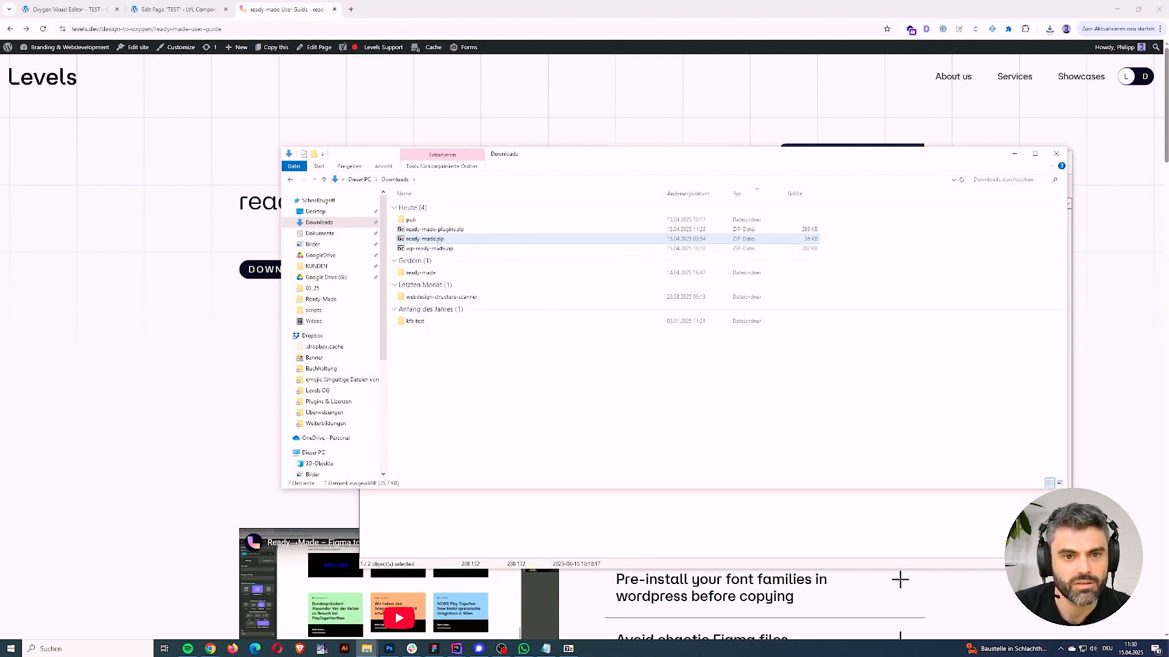
{"action": "left_click_drag", "start_coordinate": [439, 160], "coordinate": [505, 395]}
{"action": "left_click", "coordinate": [450, 463]}
{"action": "left_click_drag", "start_coordinate": [451, 464], "coordinate": [457, 364]}
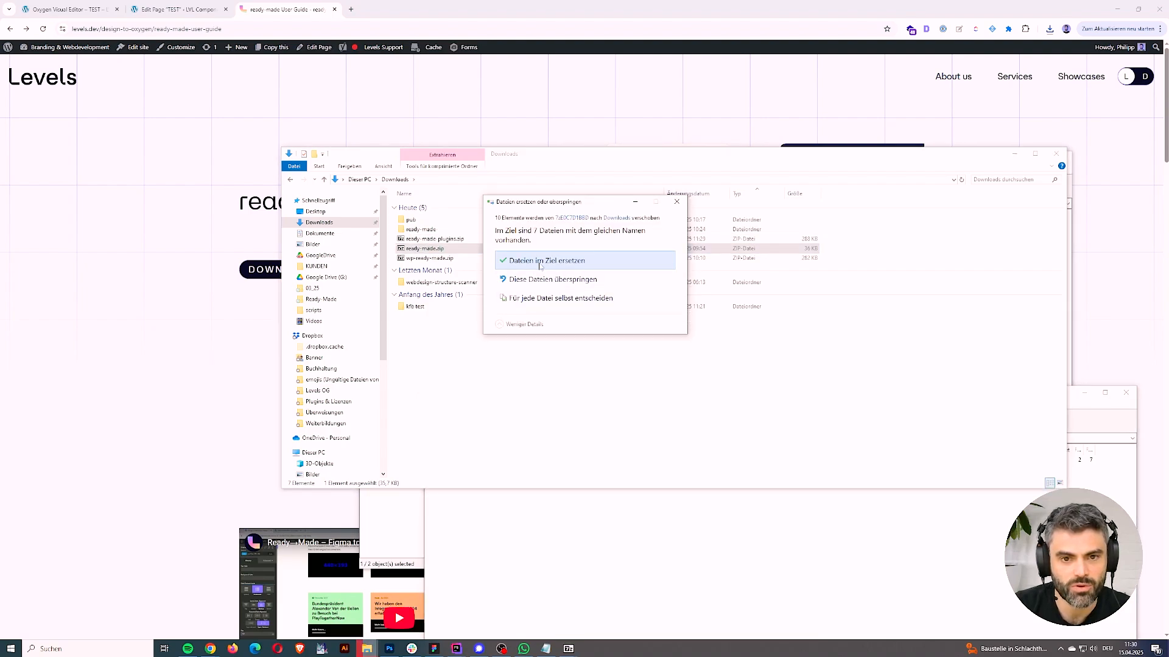
{"action": "left_click", "coordinate": [541, 266]}
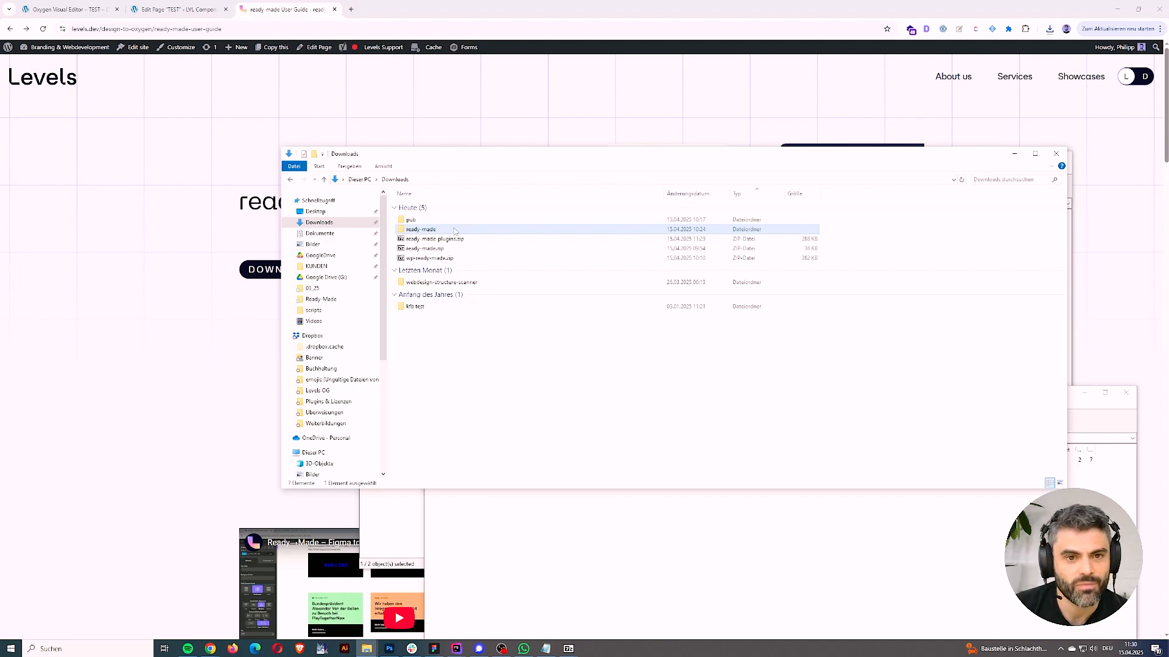
Step: Switch to Figma and close the open ready→made plugin window
{"action": "left_click", "coordinate": [429, 653]}
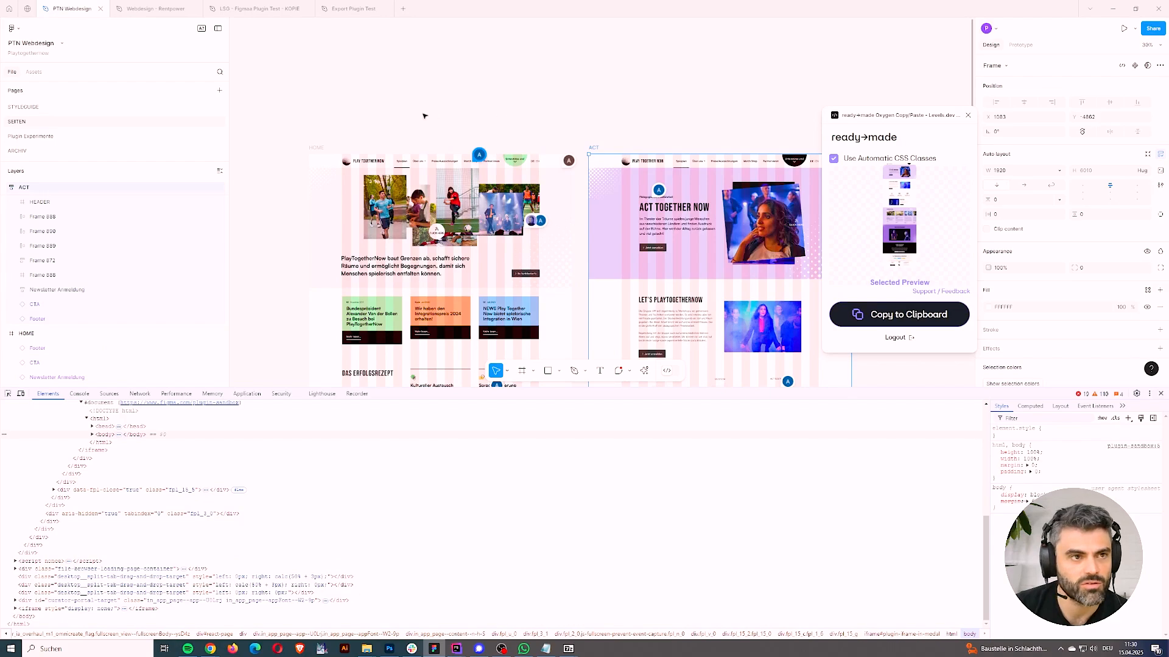
{"action": "left_click", "coordinate": [968, 115]}
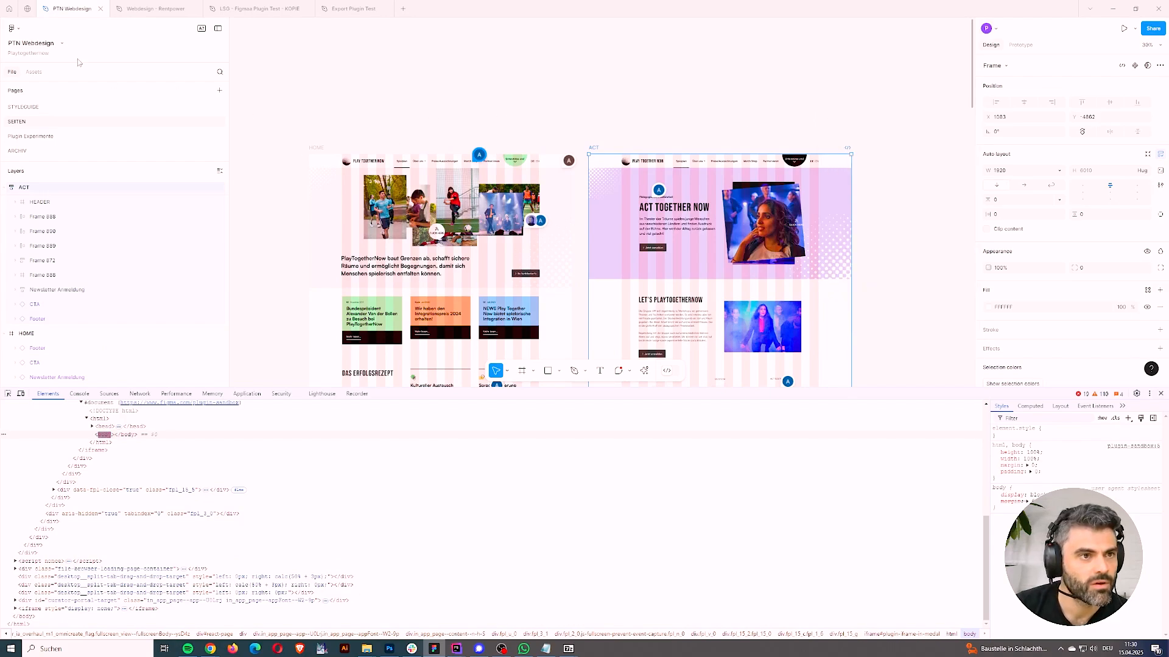
{"action": "left_click", "coordinate": [17, 31]}
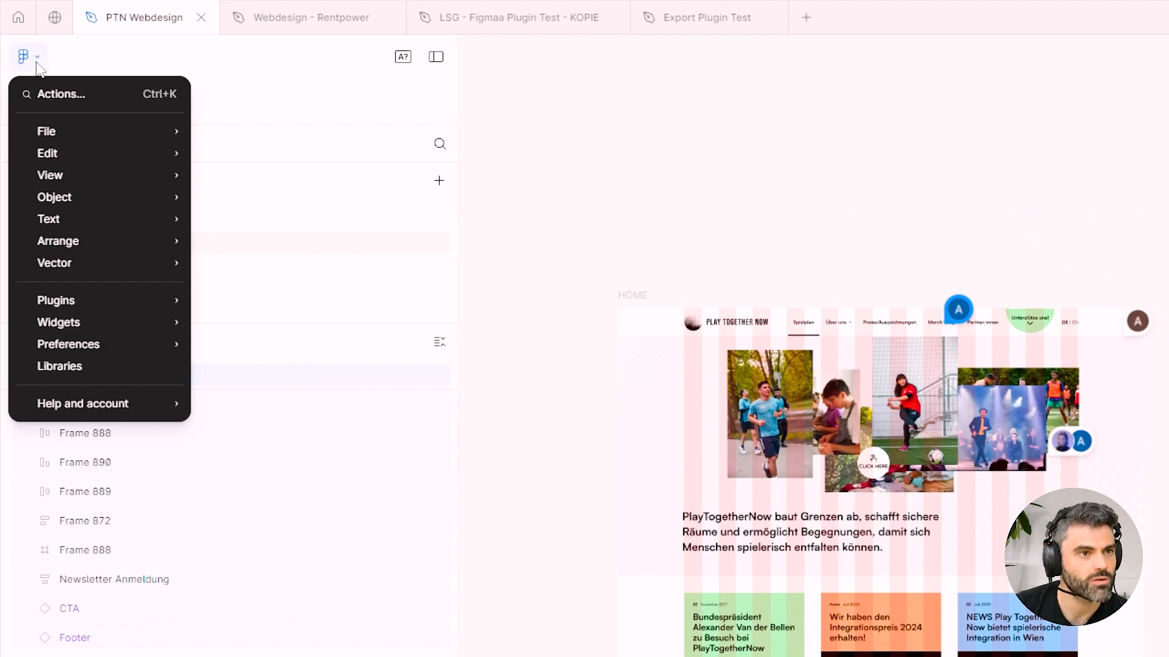
{"action": "mouse_move", "coordinate": [111, 253]}
{"action": "mouse_move", "coordinate": [113, 312]}
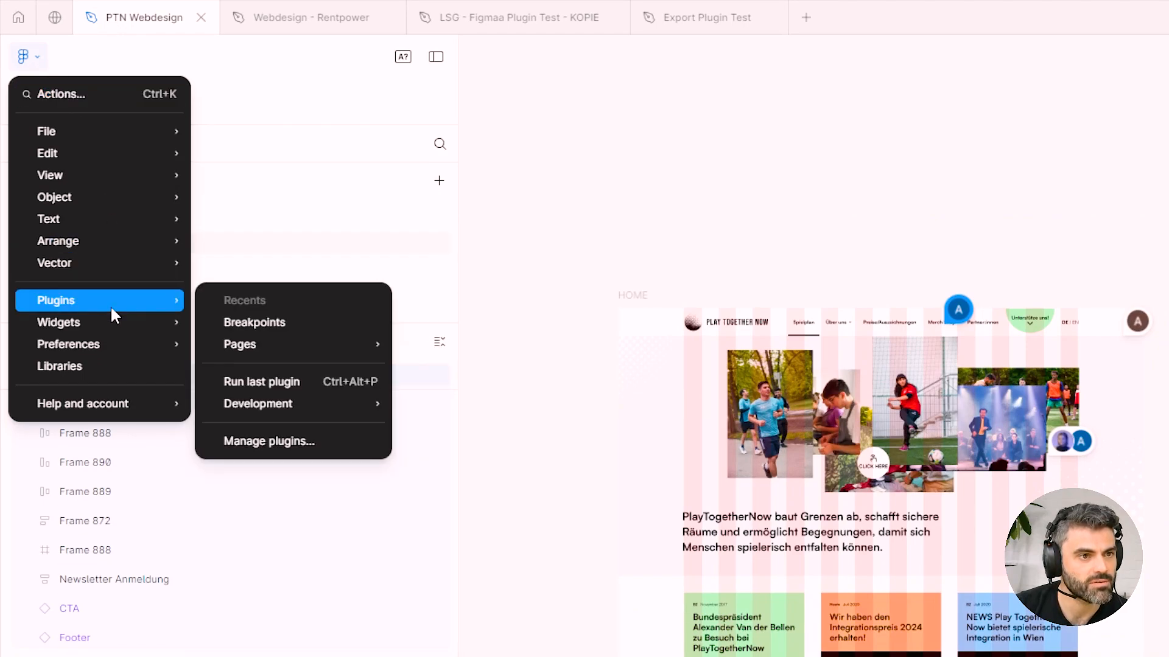
{"action": "mouse_move", "coordinate": [309, 402]}
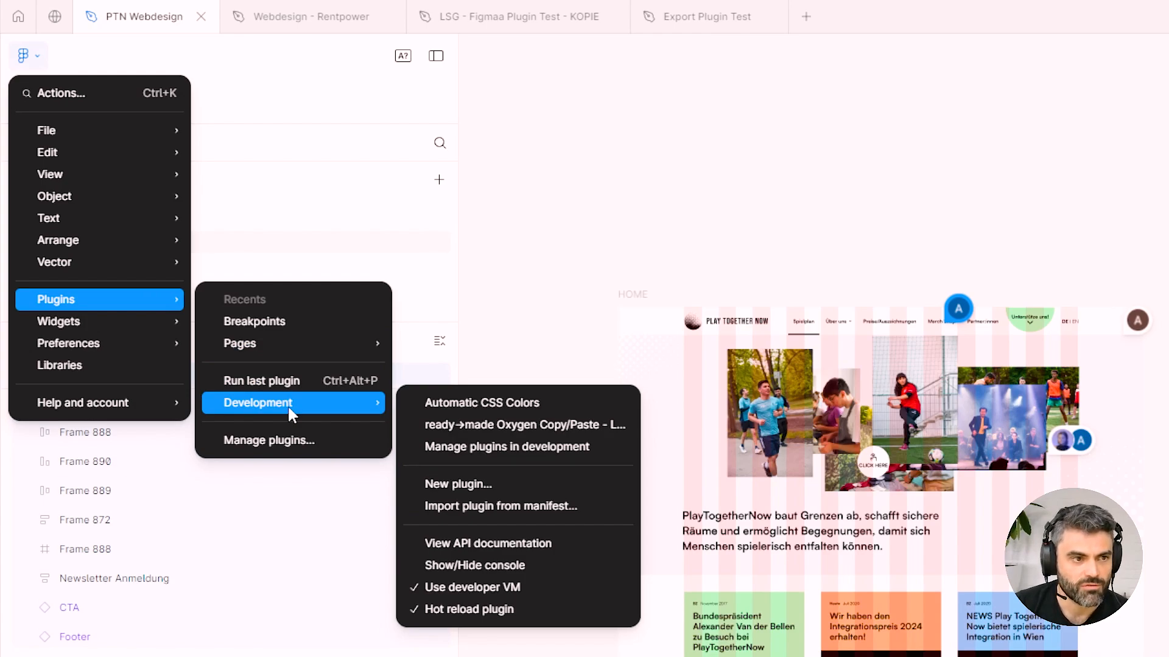
{"action": "left_click", "coordinate": [540, 331]}
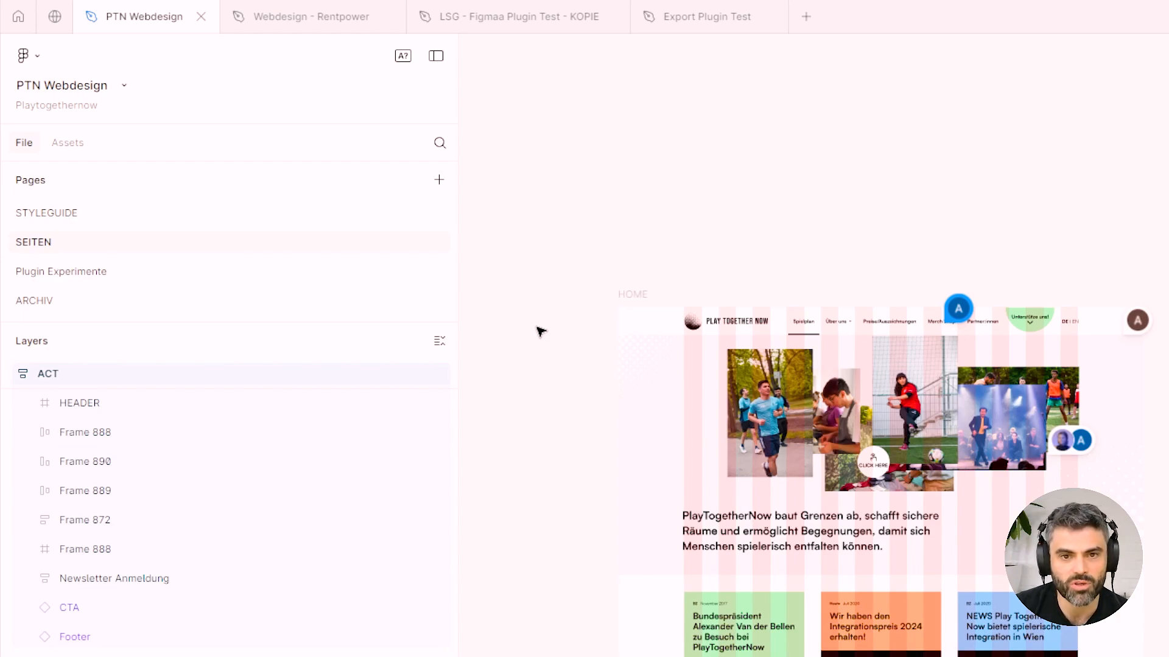
Step: Import a development plugin from the manifest.json file in the Downloads\ready-made folder
{"action": "mouse_move", "coordinate": [1049, 448]}
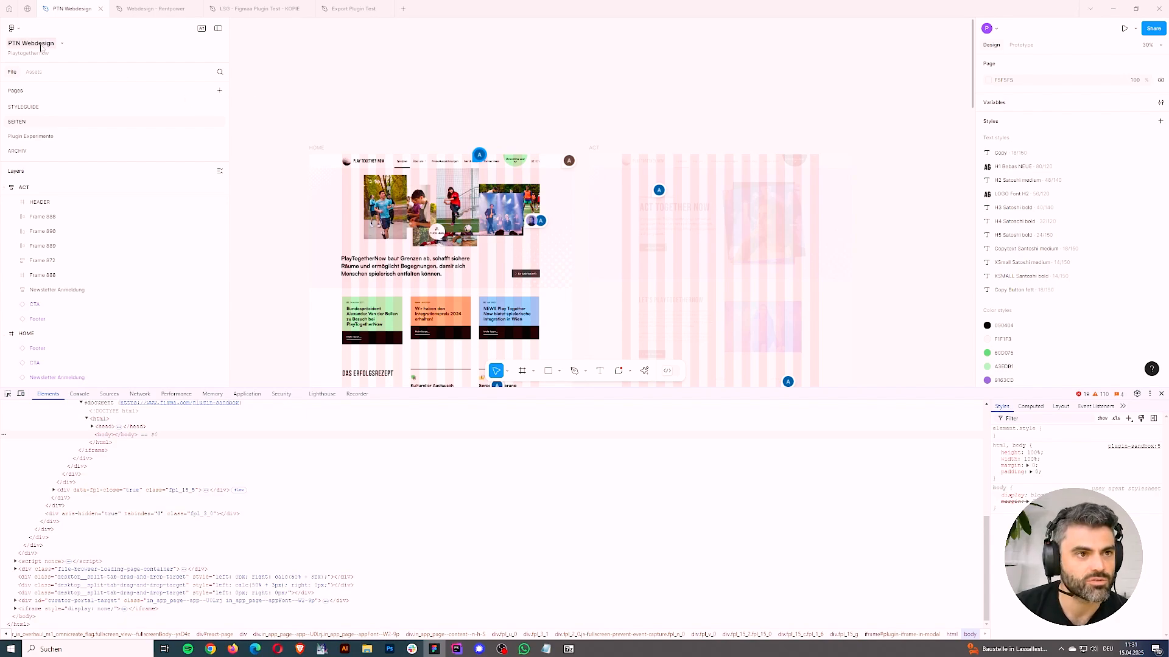
{"action": "left_click", "coordinate": [17, 29]}
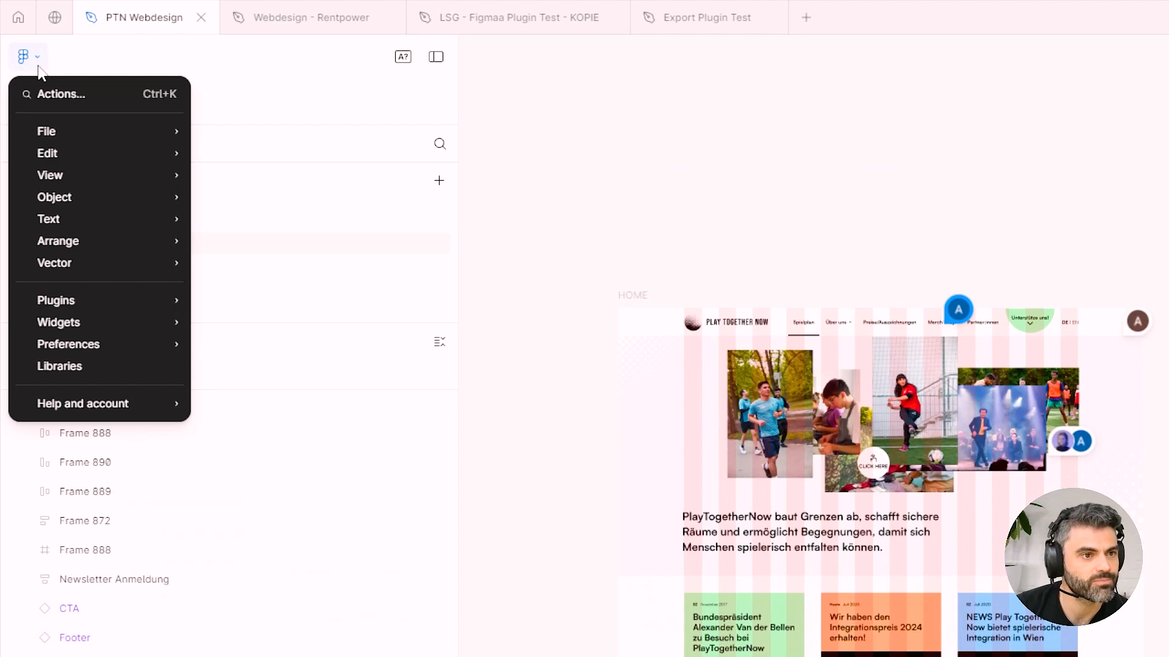
{"action": "mouse_move", "coordinate": [119, 300]}
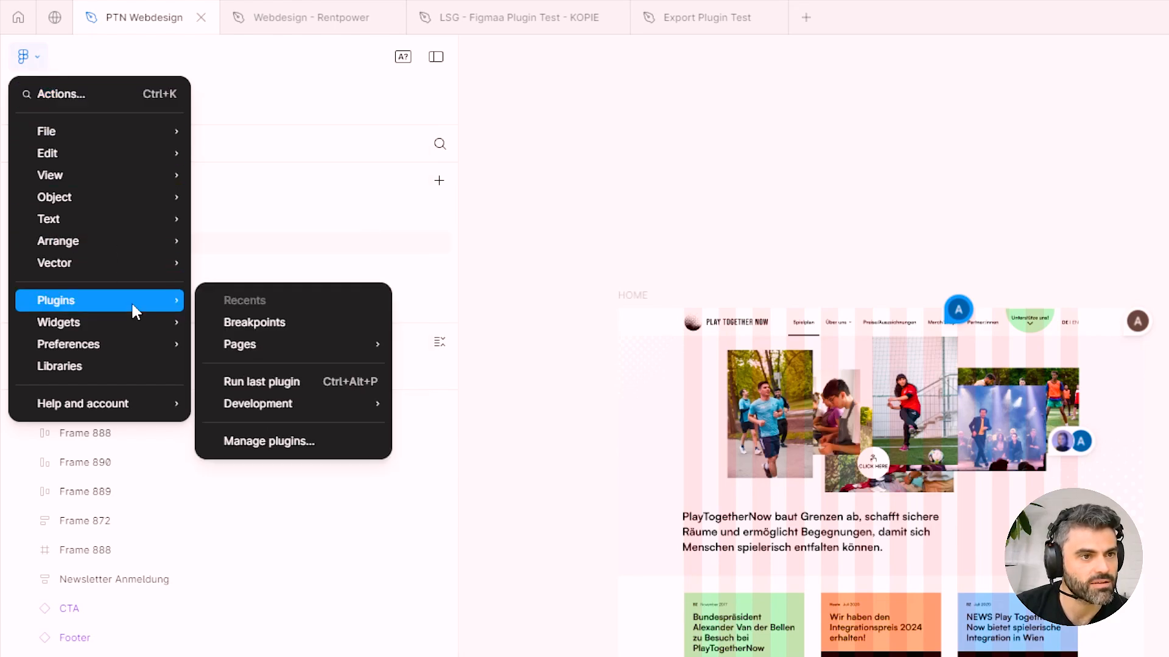
{"action": "mouse_move", "coordinate": [287, 400]}
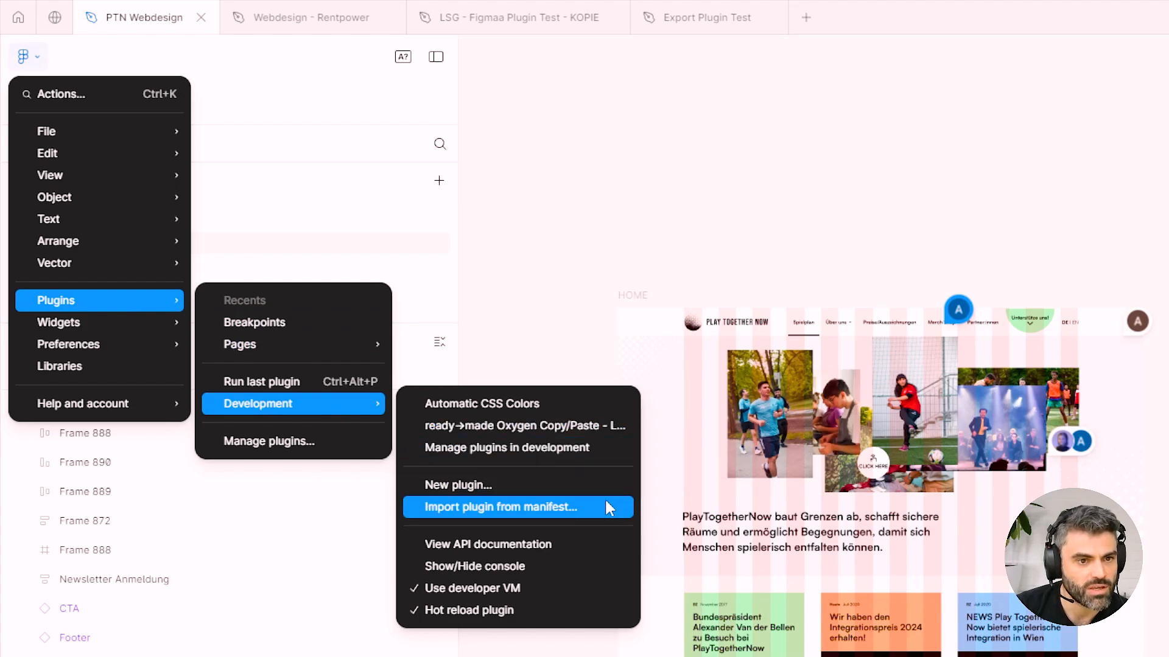
{"action": "left_click", "coordinate": [517, 510]}
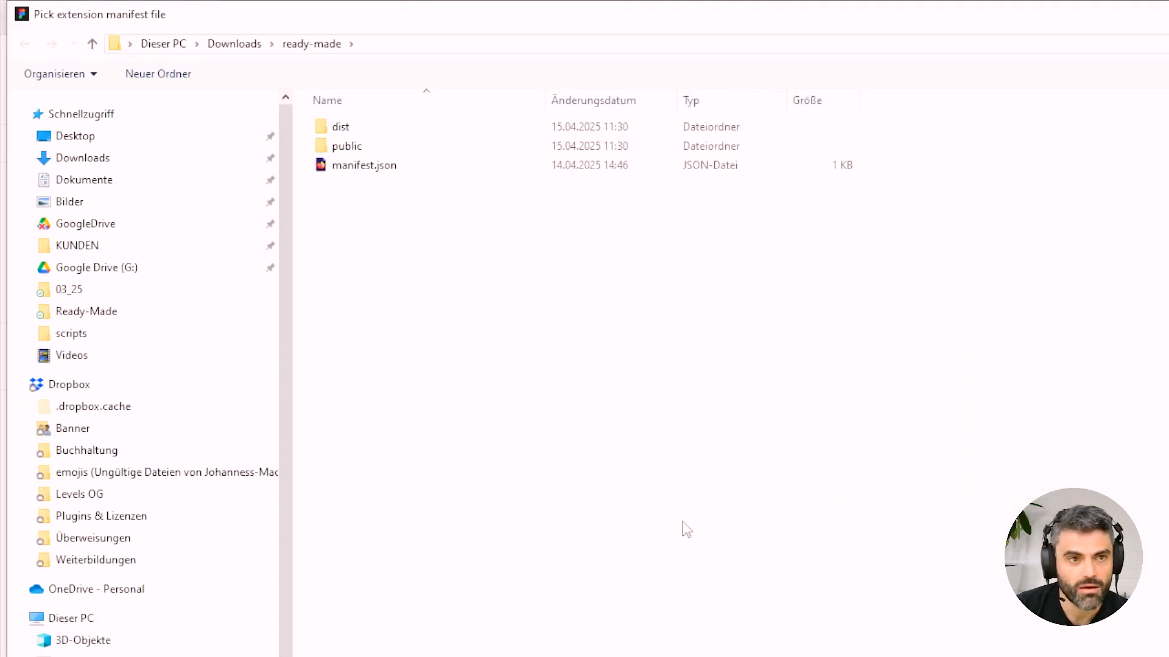
{"action": "left_click", "coordinate": [200, 160]}
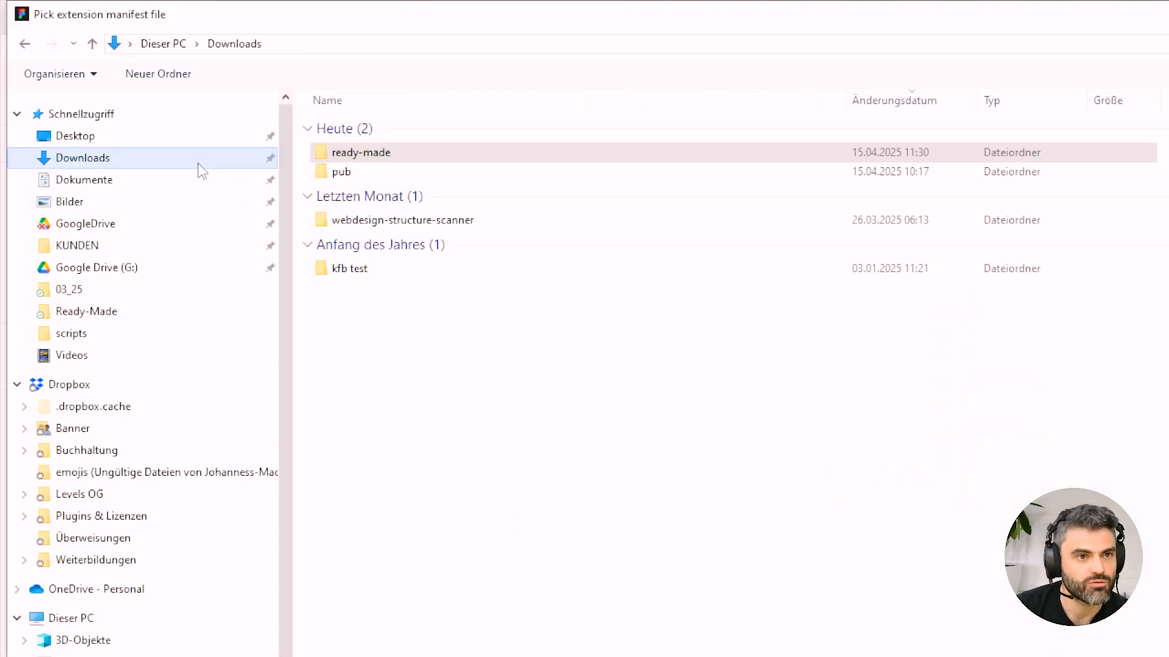
{"action": "left_click", "coordinate": [388, 160]}
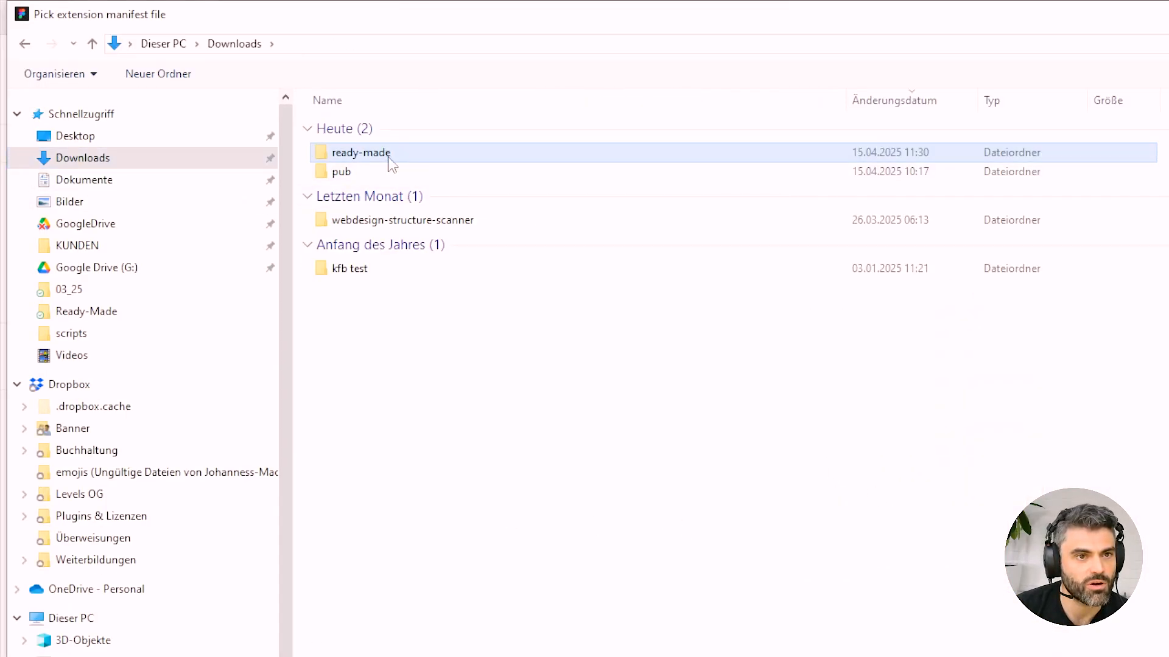
{"action": "double_click", "coordinate": [390, 160]}
{"action": "left_click", "coordinate": [429, 172]}
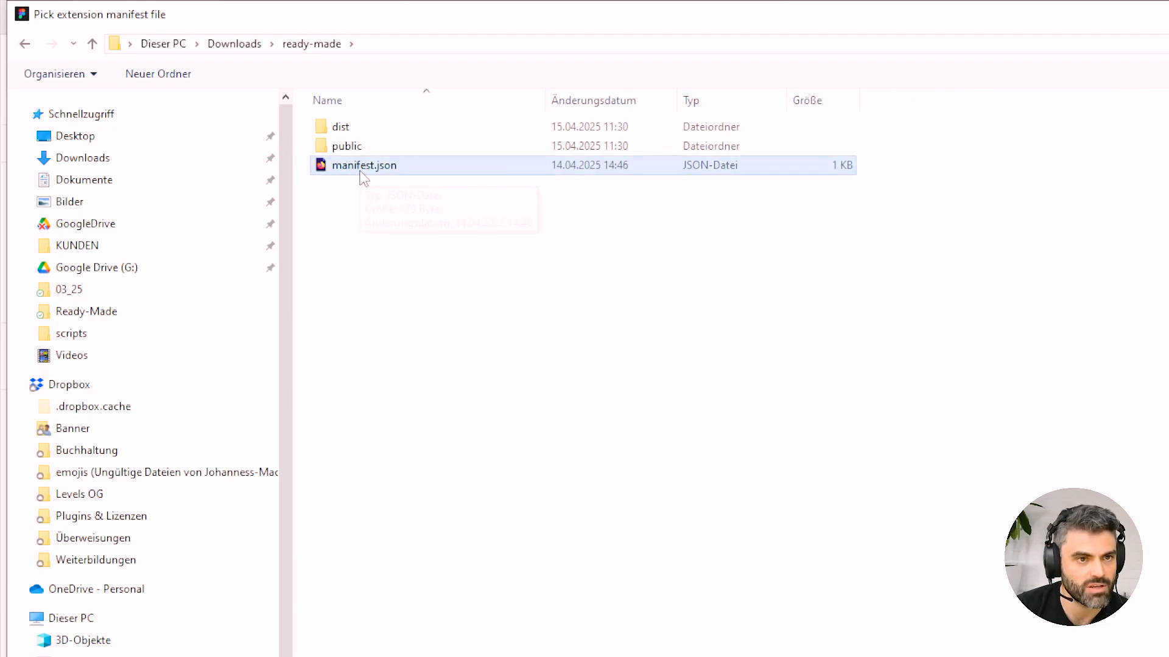
{"action": "left_click", "coordinate": [594, 328]}
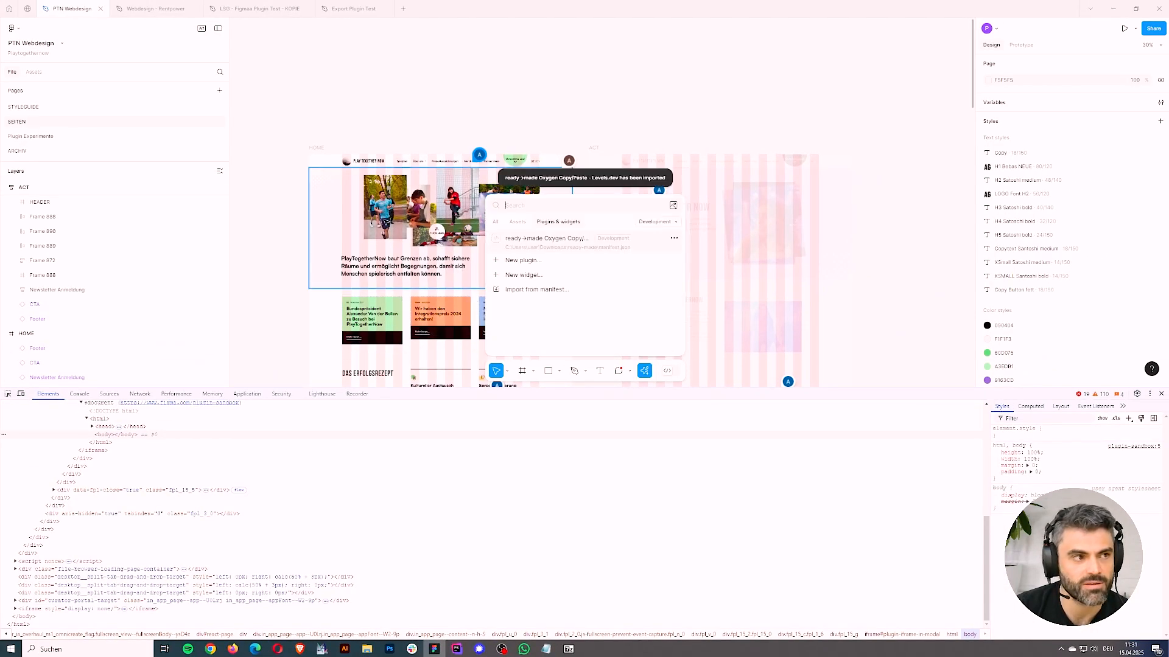
Step: Run the imported ready→made Oxygen Copy/Paste plugin and reposition its window on the canvas
{"action": "type", "text": "1"}
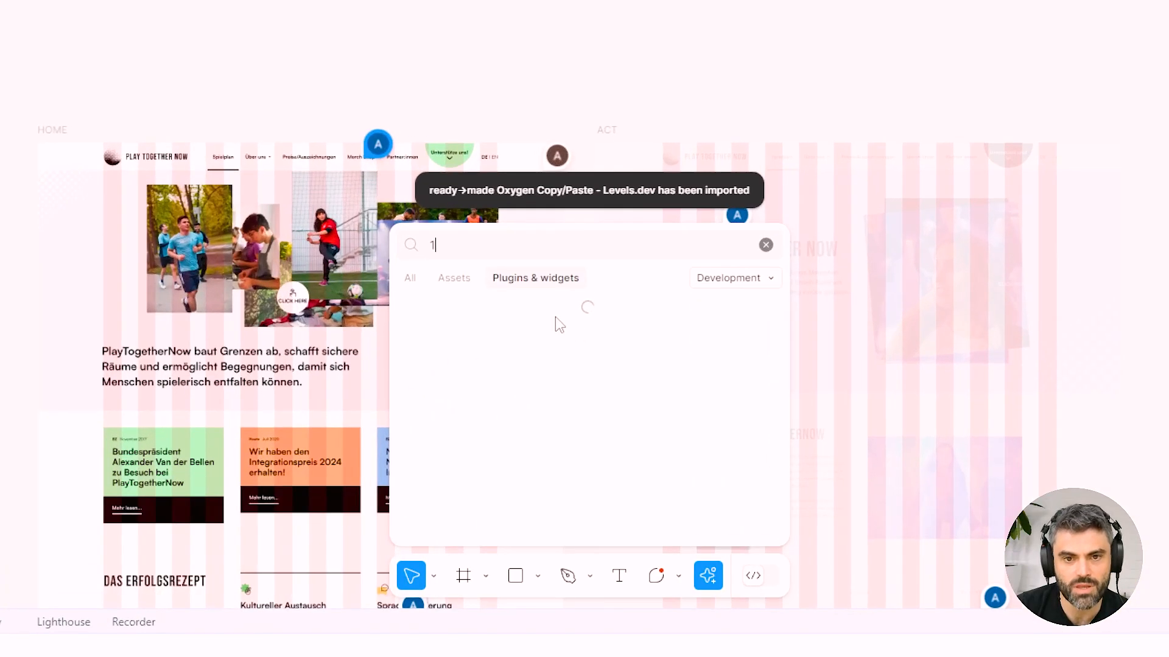
{"action": "key", "text": "BackSpace"}
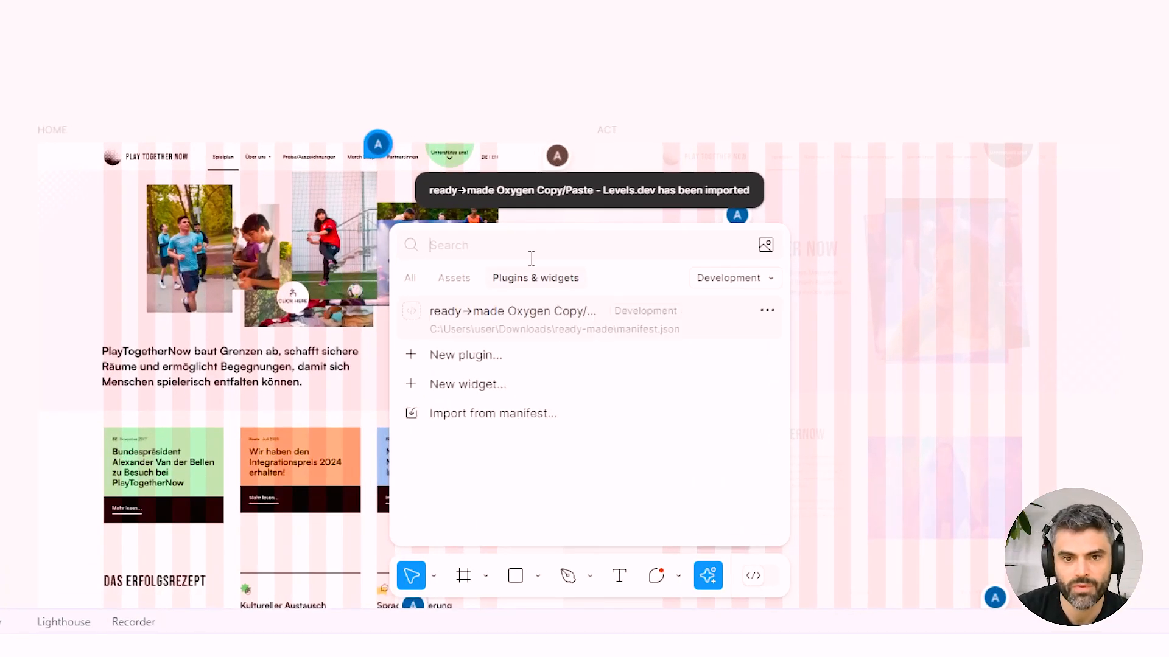
{"action": "left_click", "coordinate": [555, 326]}
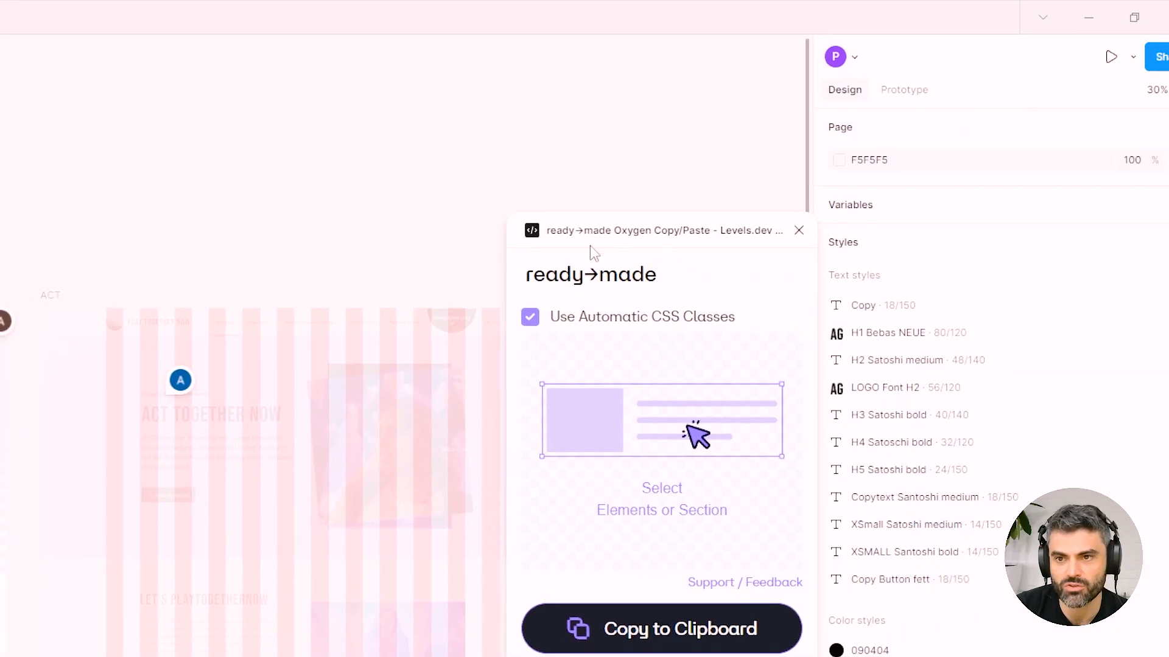
{"action": "left_click_drag", "start_coordinate": [590, 246], "coordinate": [466, 175]}
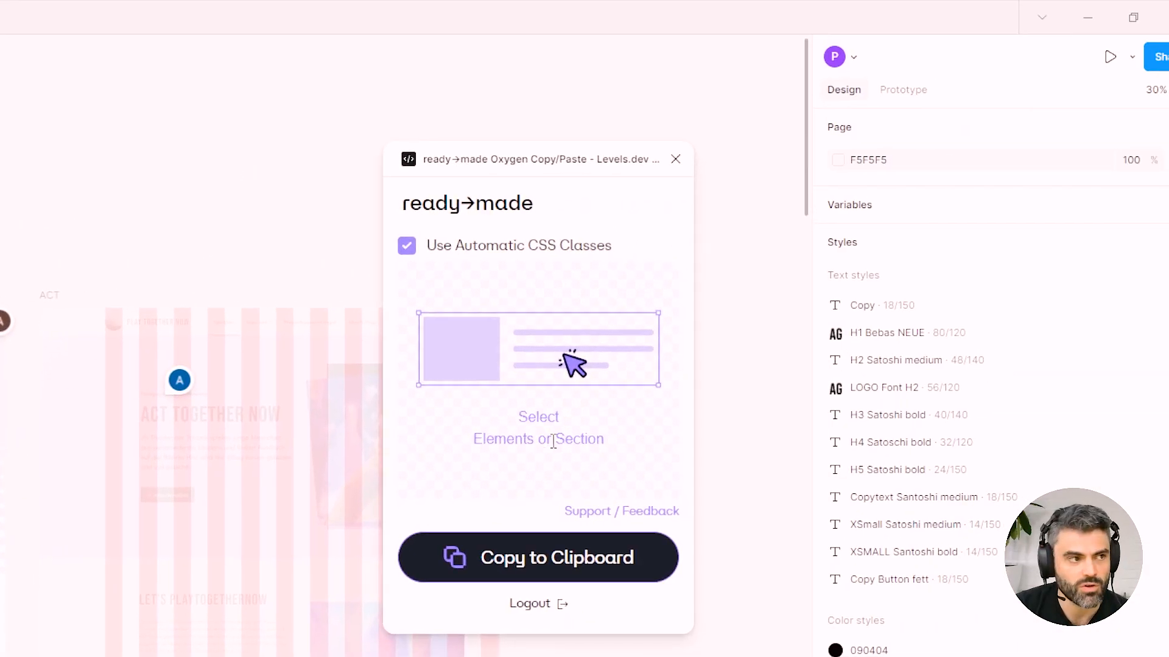
Step: Log out of the ready→made plugin, log back in with the account e-mail and password, and move its window aside
{"action": "left_click", "coordinate": [550, 605]}
{"action": "left_click", "coordinate": [507, 281]}
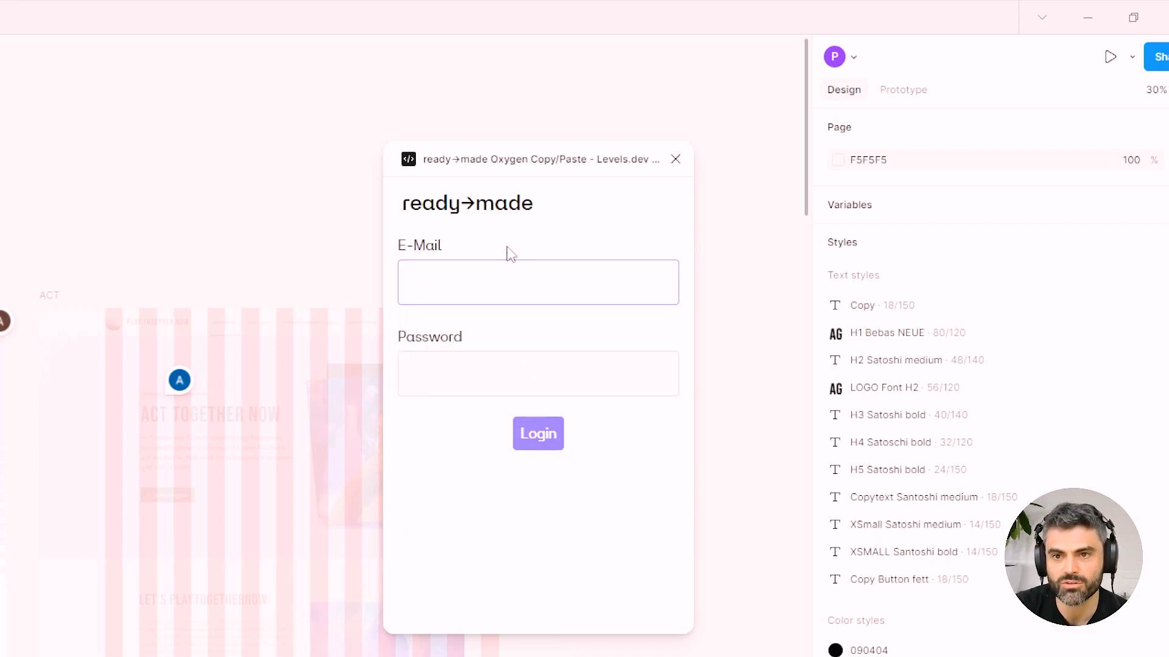
{"action": "key", "text": "ctrl+v"}
{"action": "key", "text": "Tab"}
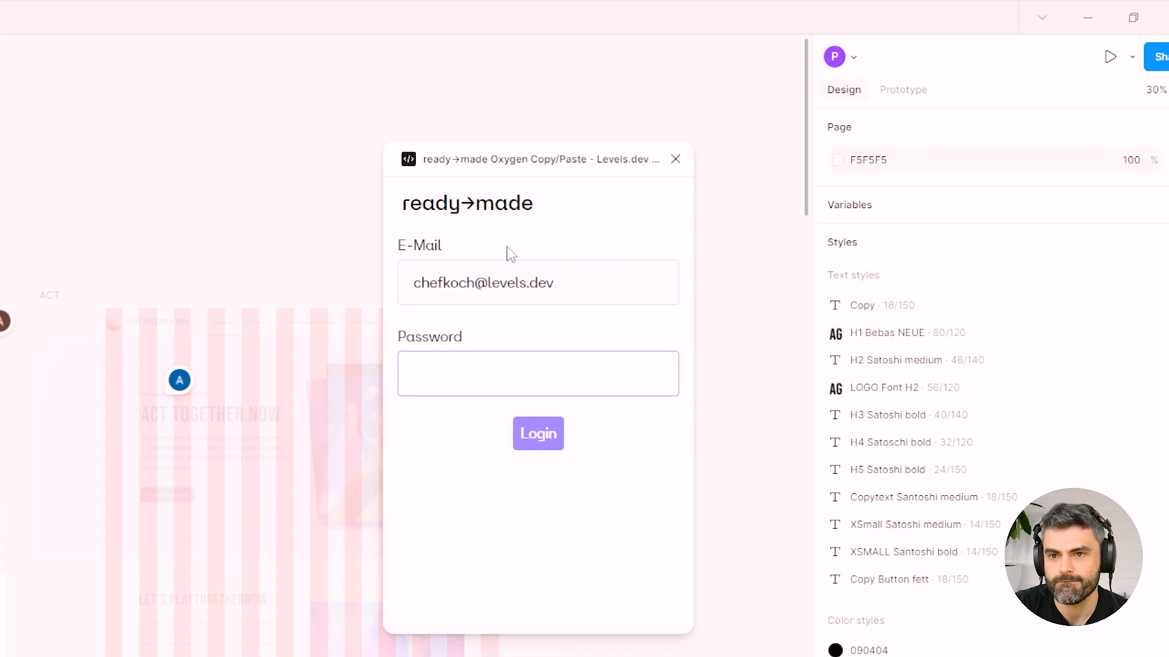
{"action": "key", "text": "ctrl+v"}
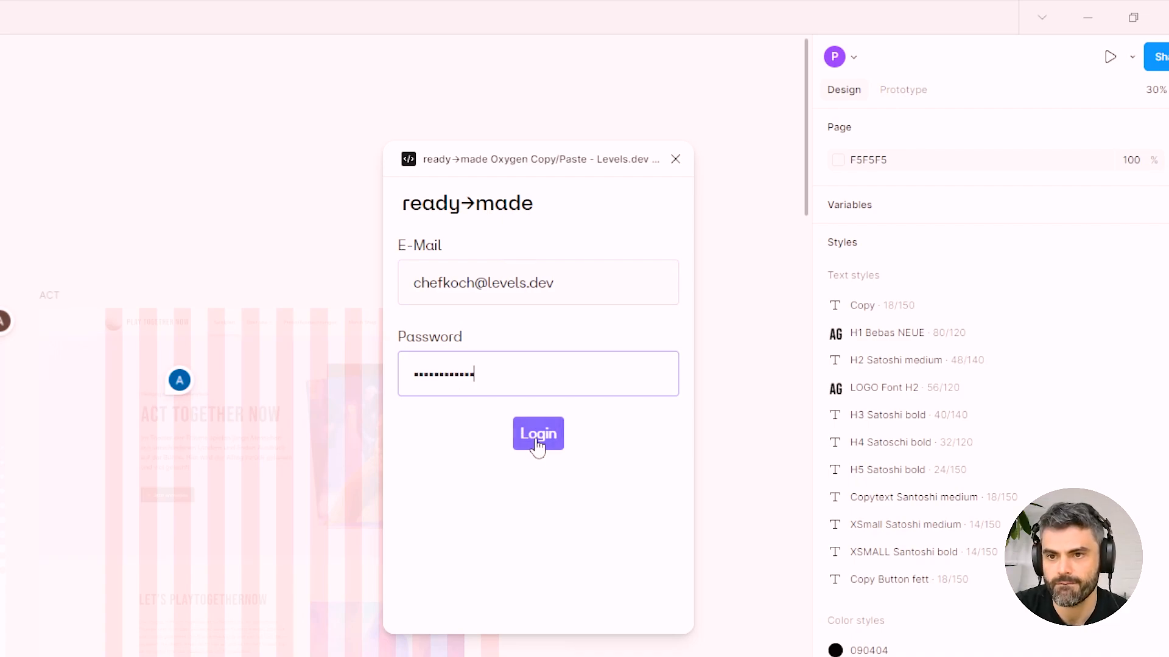
{"action": "left_click", "coordinate": [537, 439]}
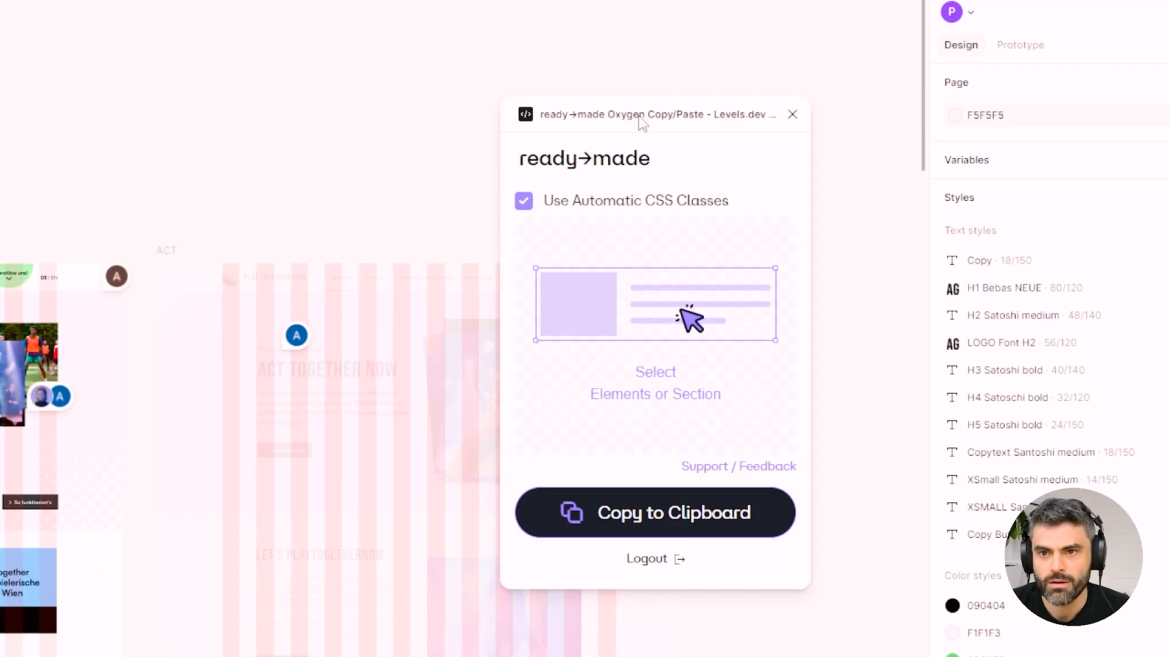
{"action": "left_click_drag", "start_coordinate": [525, 167], "coordinate": [608, 230]}
{"action": "left_click_drag", "start_coordinate": [725, 185], "coordinate": [736, 197]}
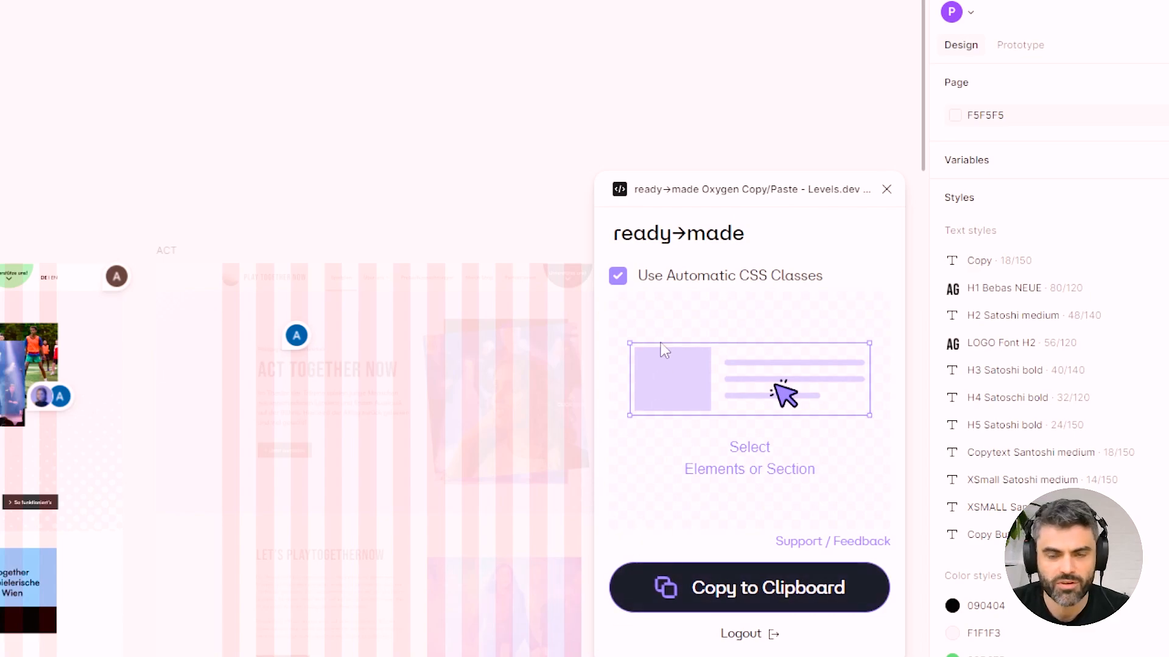
Step: Switch to Chrome and open the Add New Plugin page in the LVL Components WordPress admin
{"action": "key", "text": "alt+Tab"}
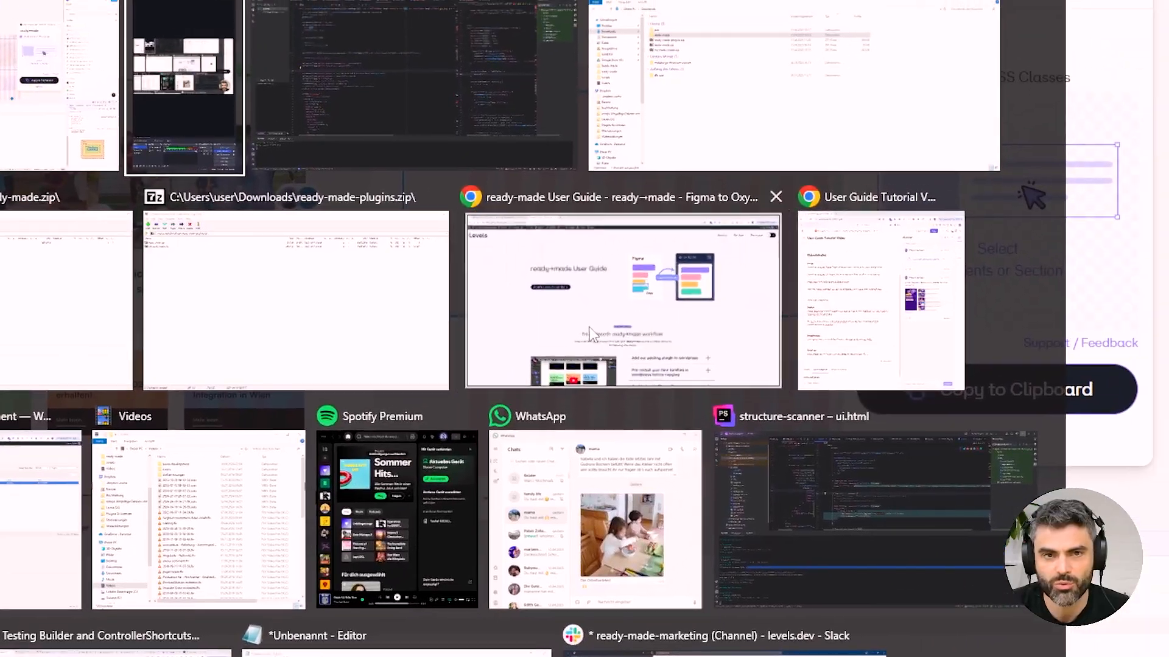
{"action": "left_click", "coordinate": [355, 530]}
{"action": "left_click", "coordinate": [170, 13]}
{"action": "left_click", "coordinate": [328, 17]}
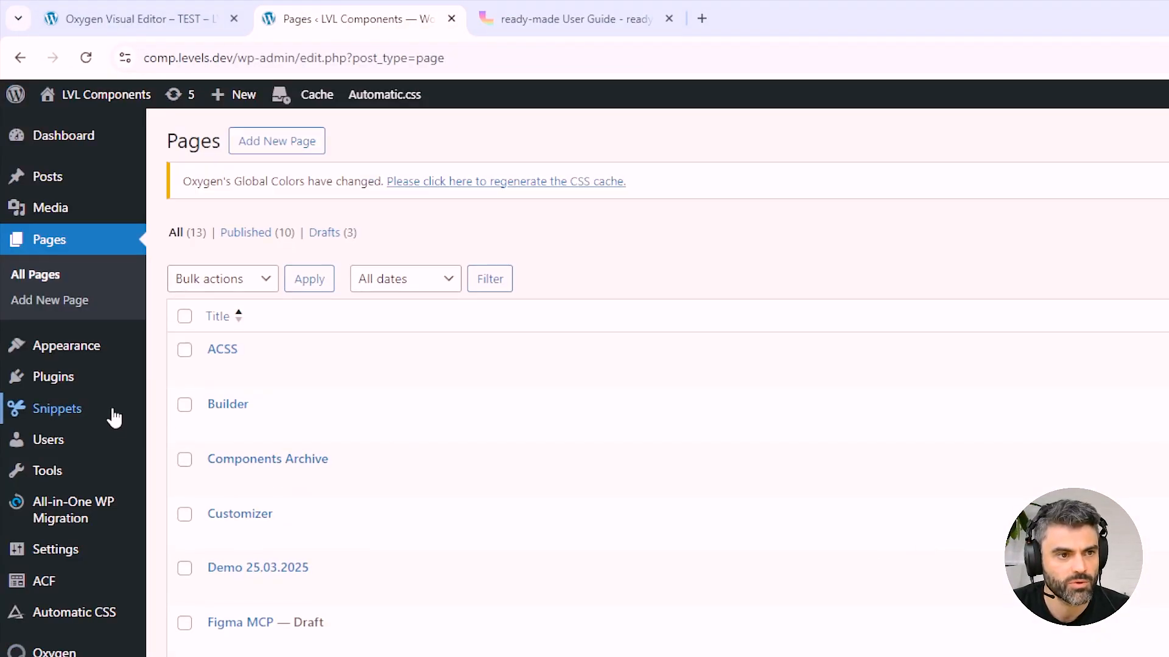
{"action": "mouse_move", "coordinate": [120, 389]}
{"action": "left_click", "coordinate": [170, 335]}
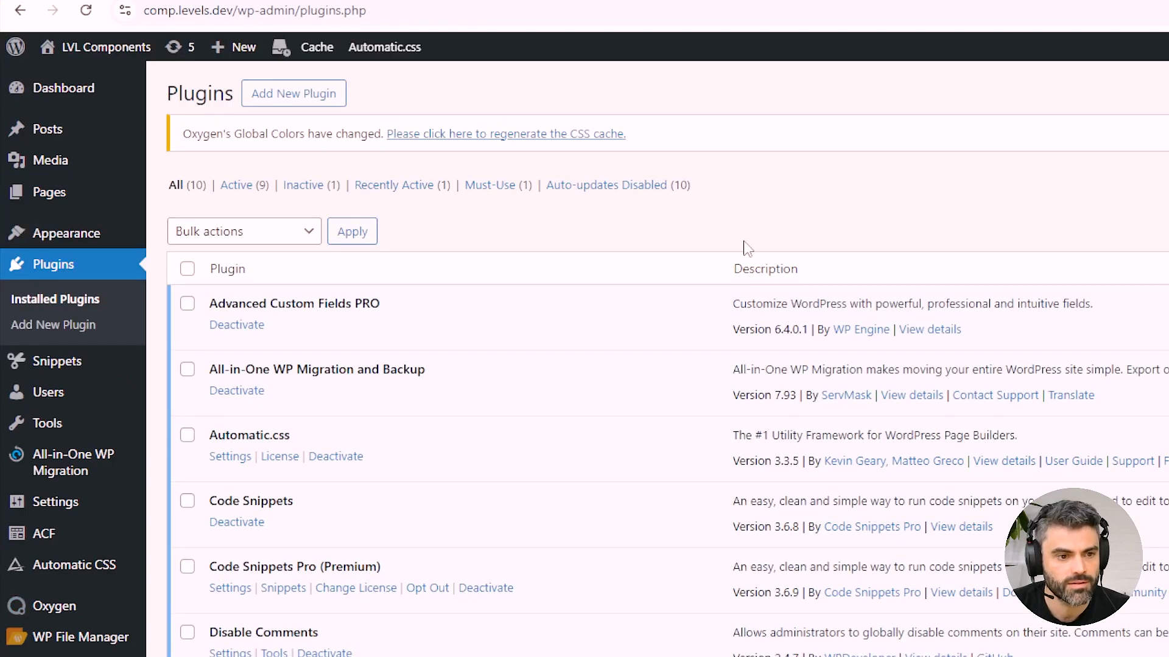
{"action": "left_click", "coordinate": [292, 93]}
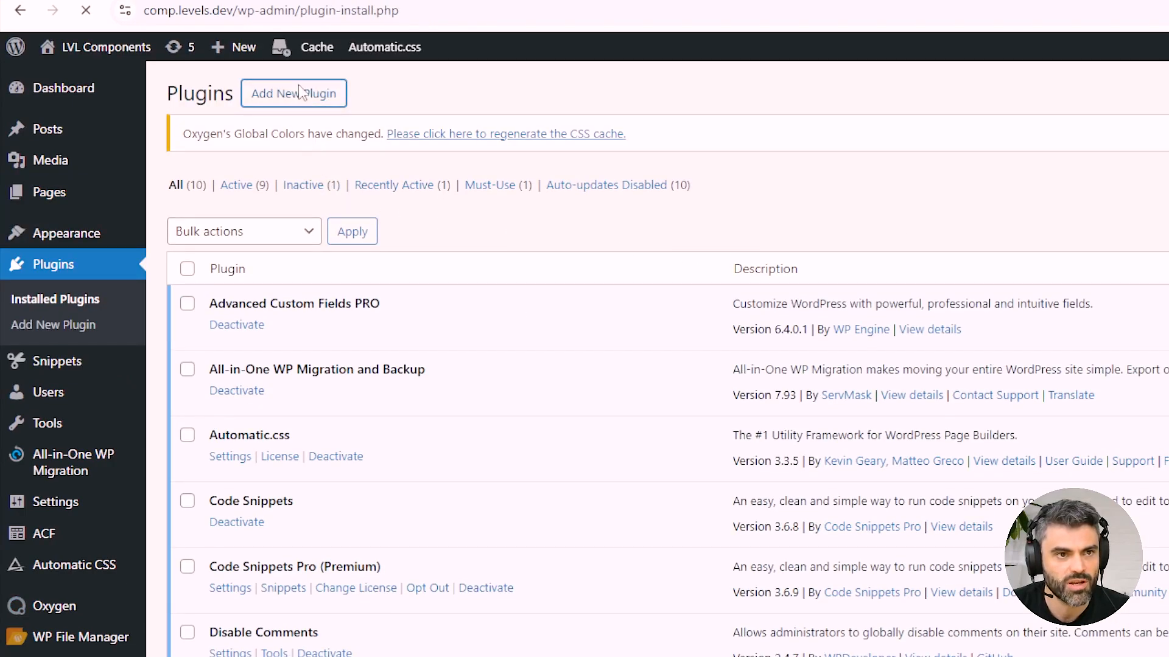
Step: Upload the wp-ready-made.zip plugin from the Downloads folder to WordPress, install it and activate it
{"action": "left_click", "coordinate": [339, 93]}
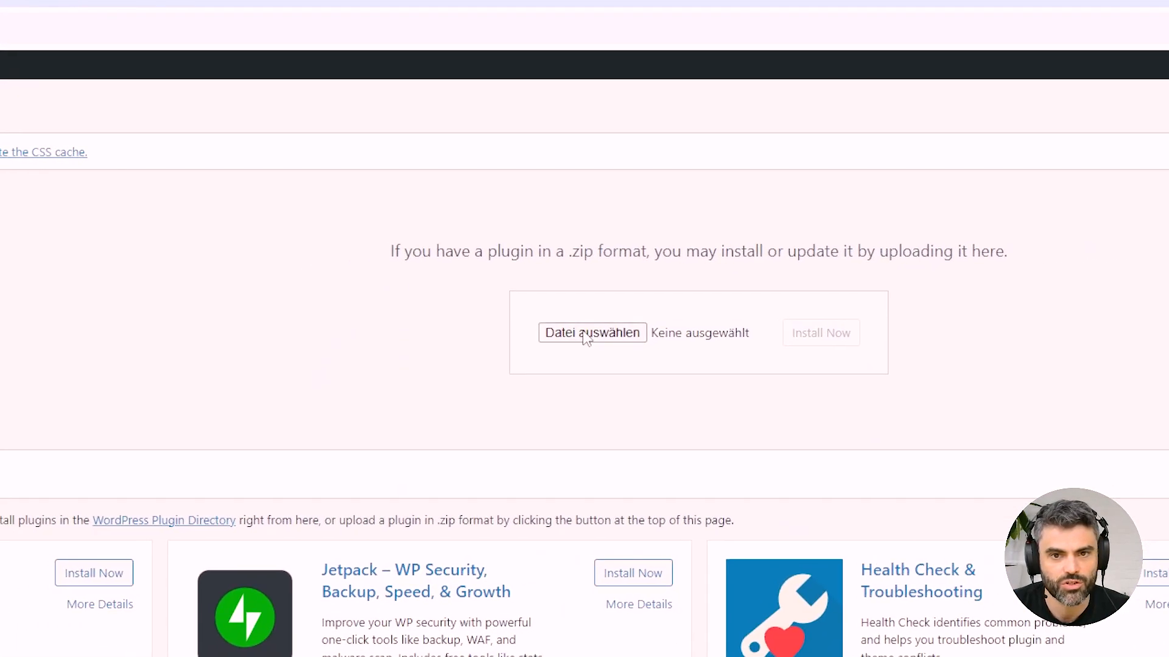
{"action": "left_click", "coordinate": [586, 335]}
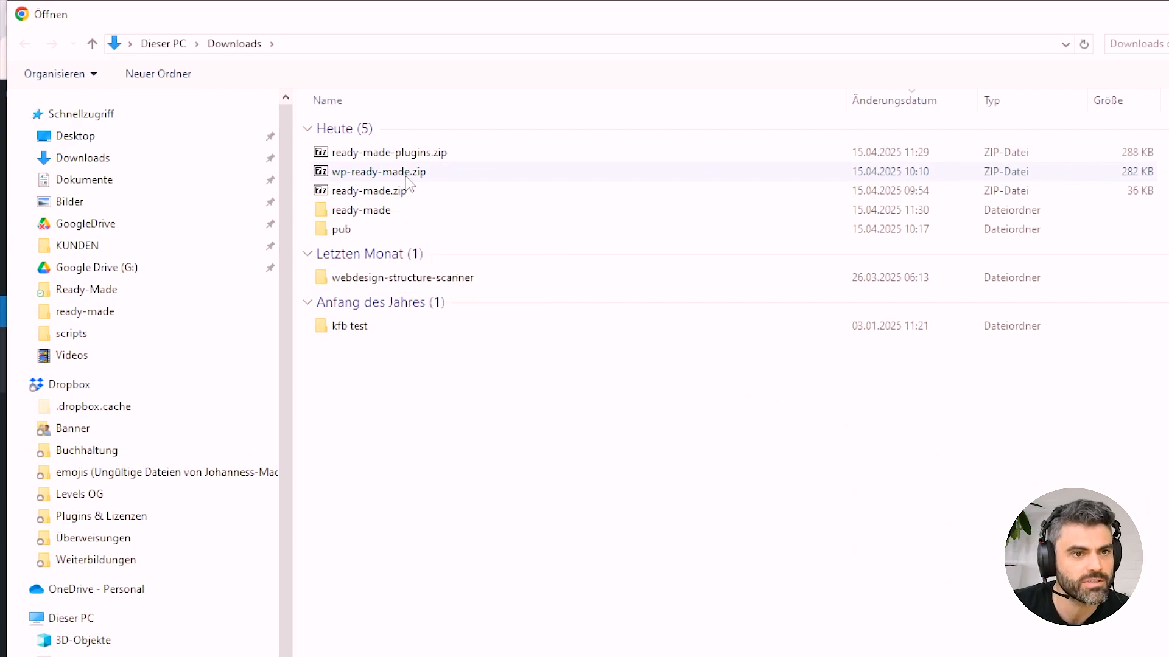
{"action": "left_click", "coordinate": [406, 173]}
{"action": "left_click", "coordinate": [526, 419]}
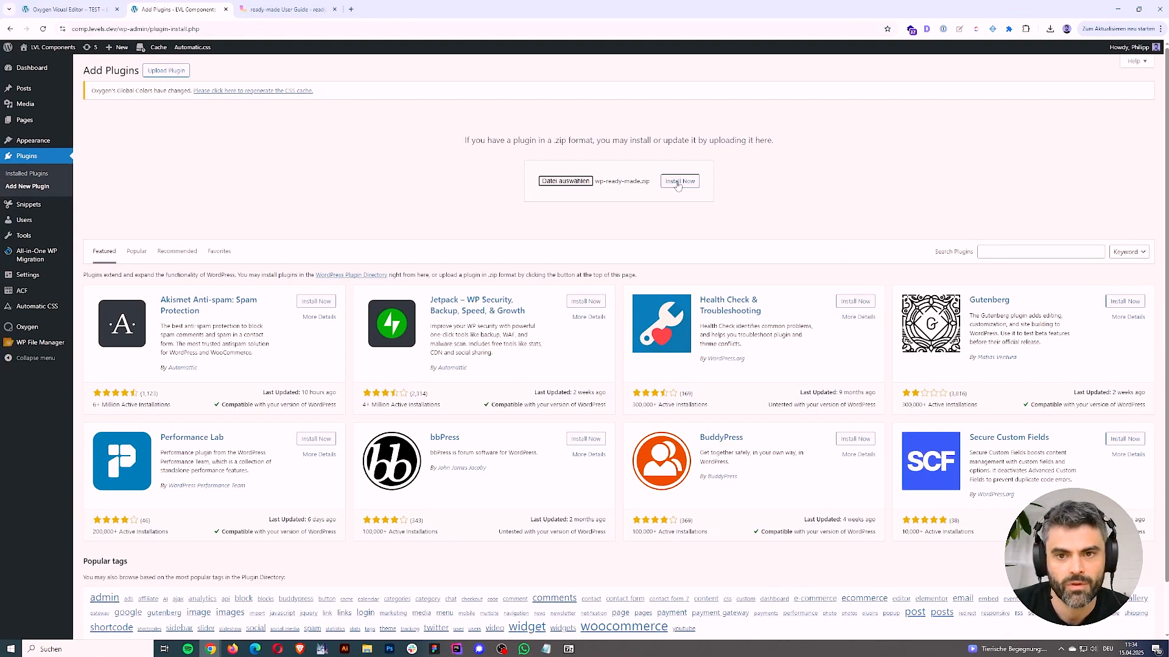
{"action": "left_click", "coordinate": [679, 183]}
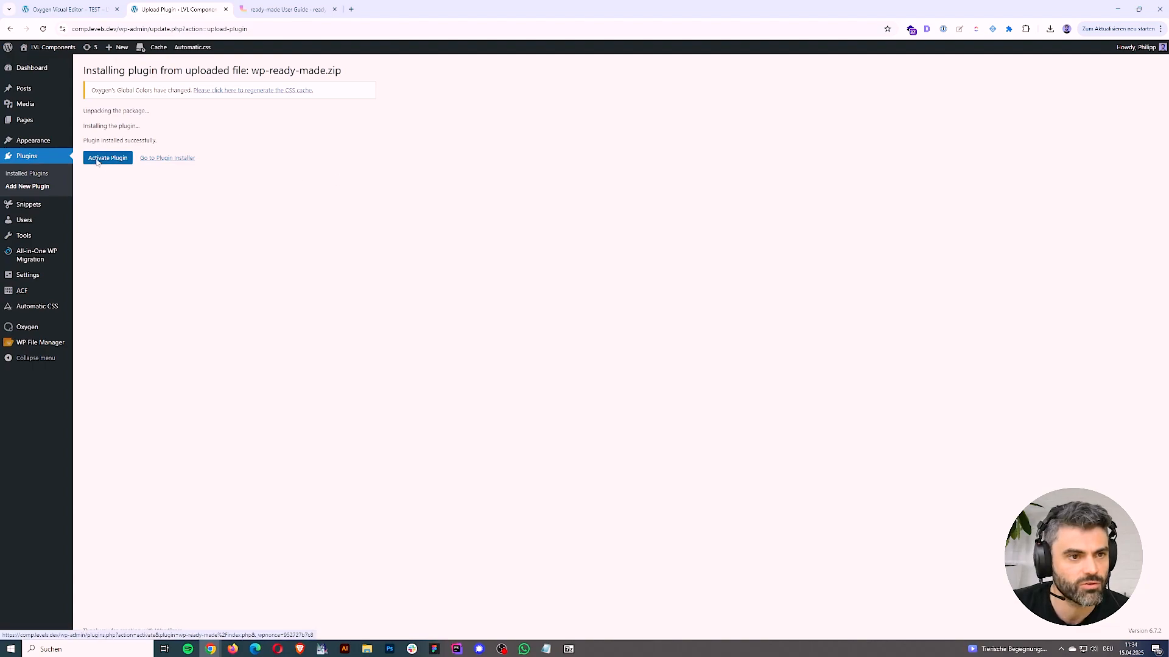
{"action": "left_click", "coordinate": [96, 159]}
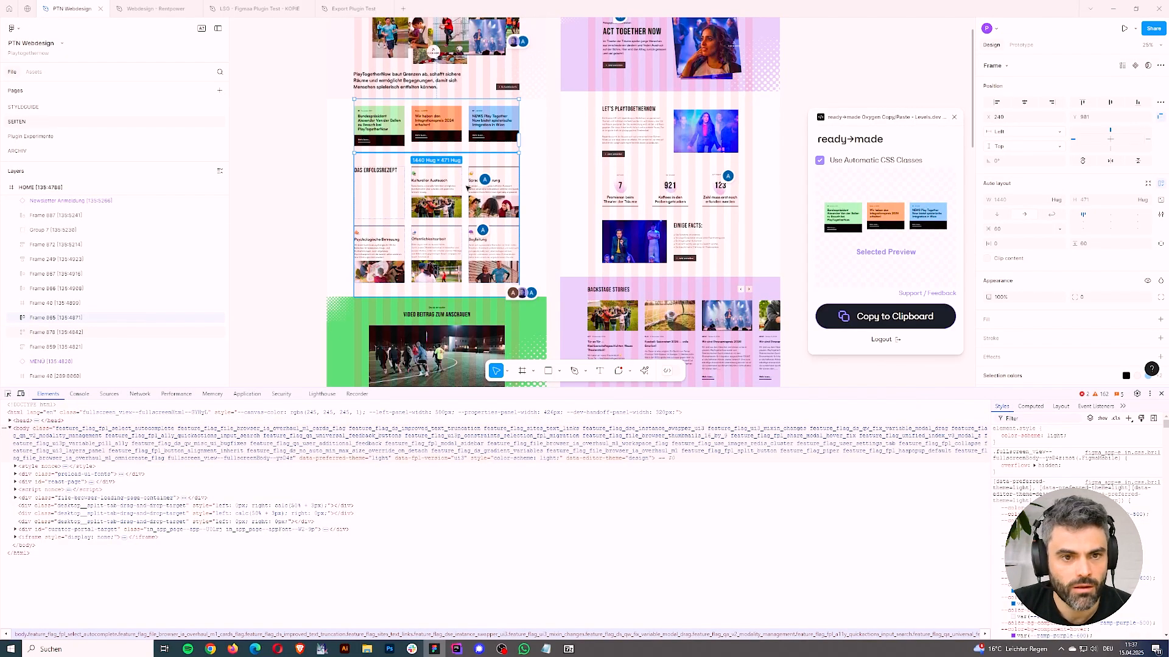
Step: Select the "Das Erfolgsrezept" section frame in Figma, close the developer tools and copy the section with the ready→made plugin
{"action": "left_click", "coordinate": [467, 188]}
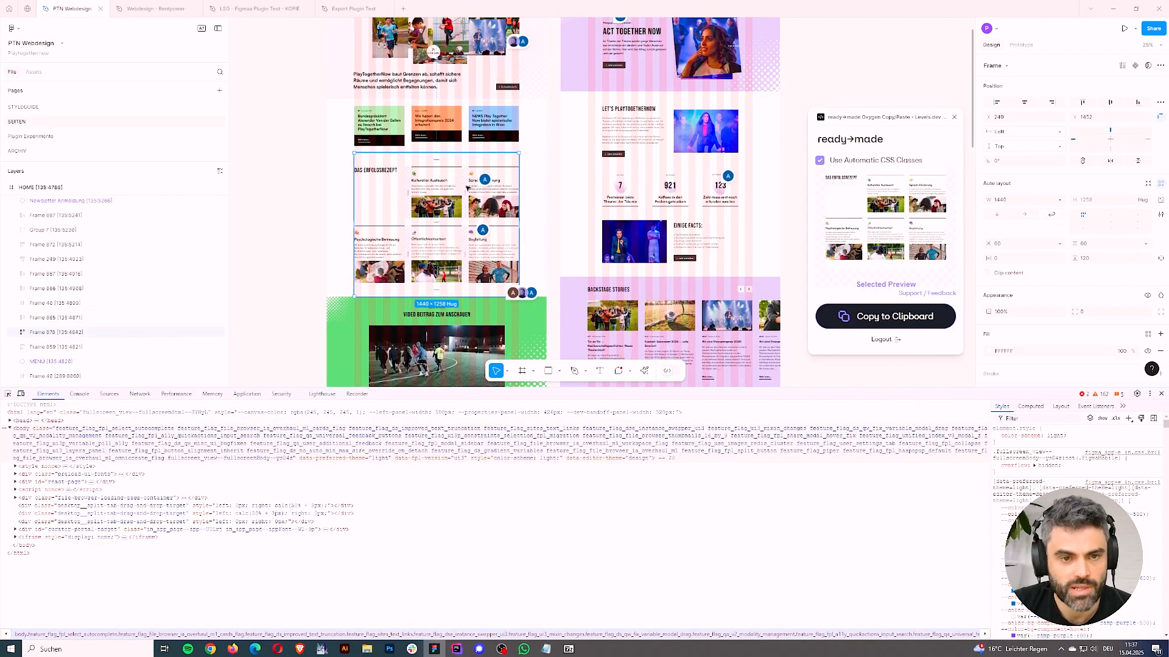
{"action": "left_click", "coordinate": [1161, 395]}
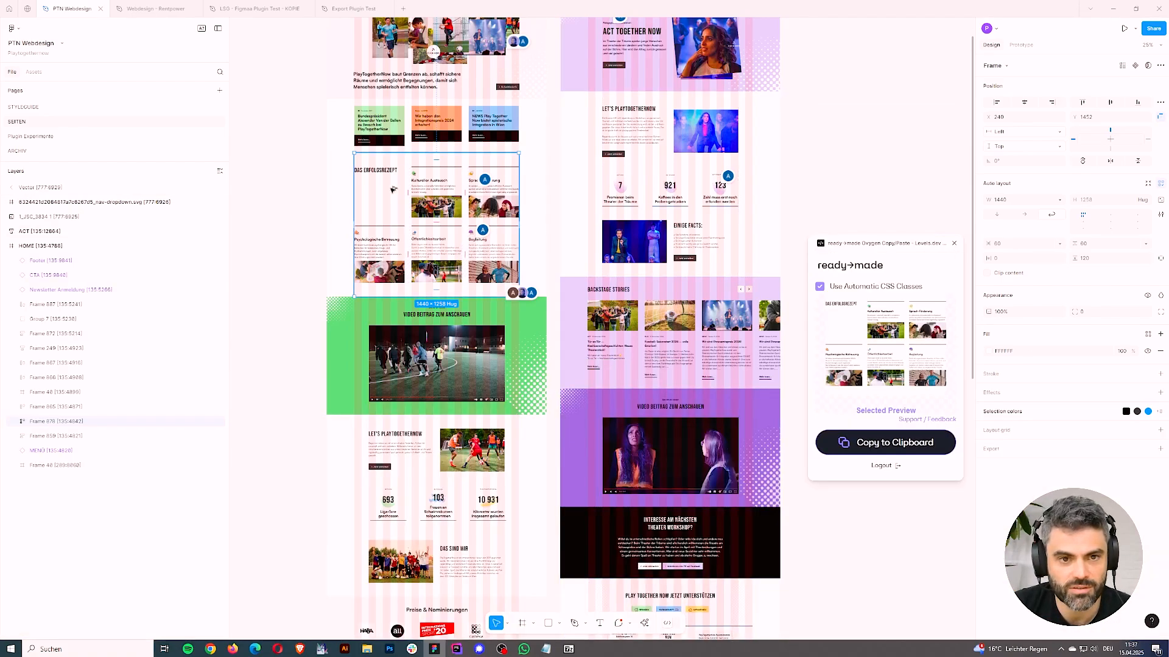
{"action": "scroll", "coordinate": [392, 190], "scroll_direction": "up", "scroll_amount": 5}
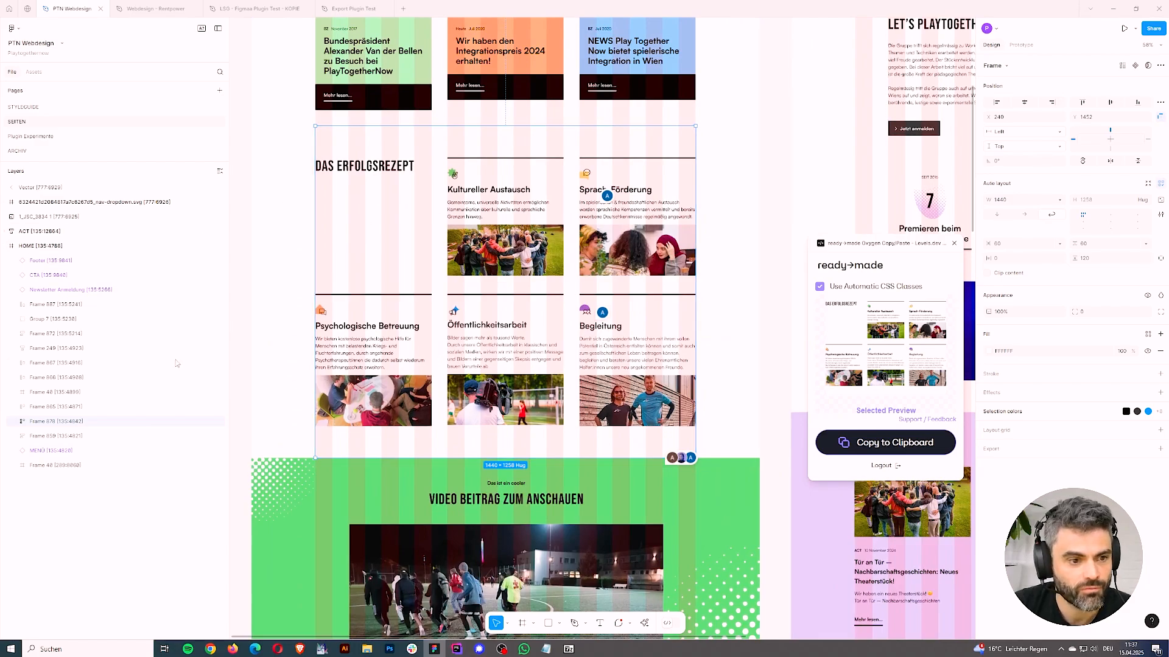
{"action": "left_click", "coordinate": [877, 443]}
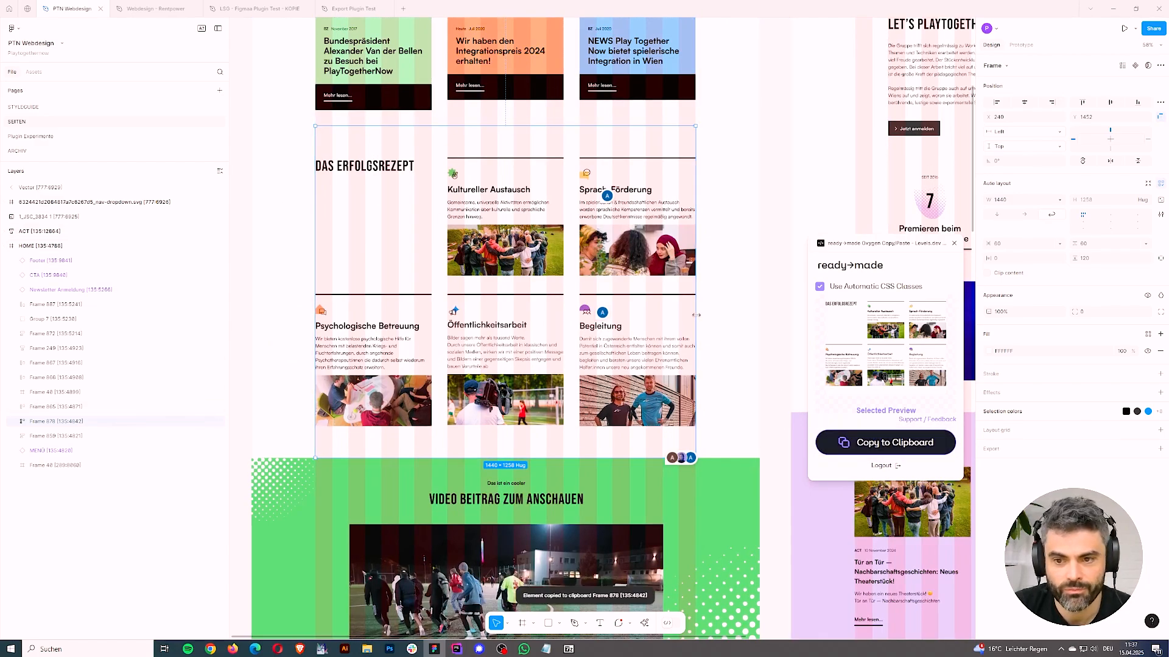
Step: Switch to the Oxygen editor in Chrome and paste the copied Figma section into the TEST page
{"action": "key", "text": "alt+Tab"}
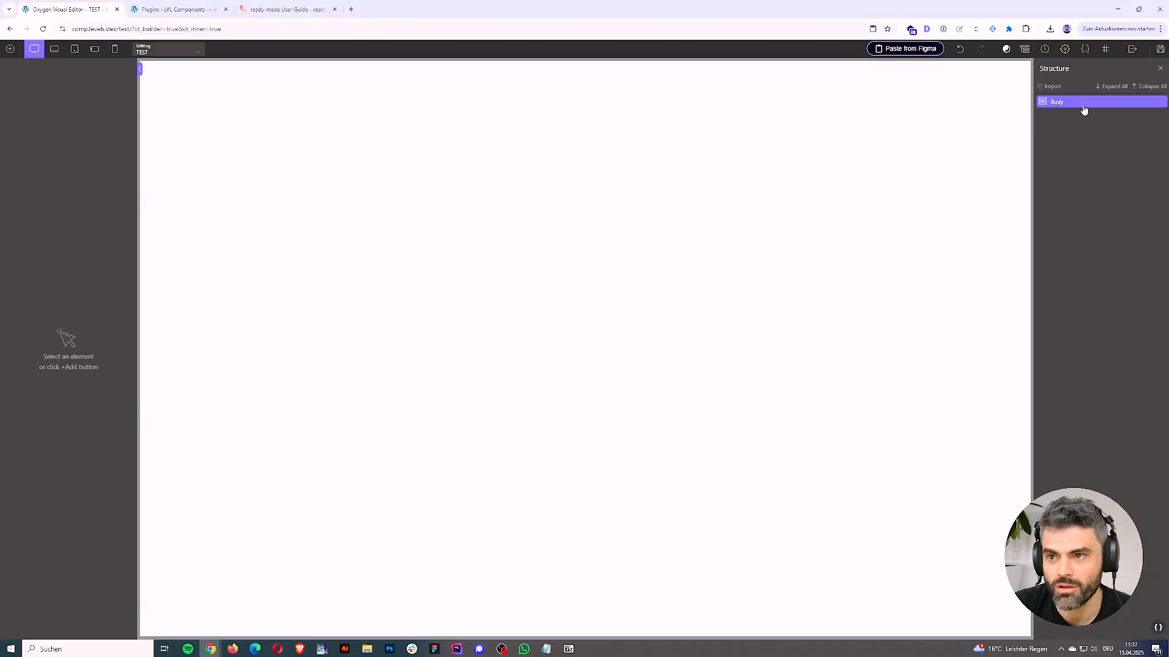
{"action": "left_click", "coordinate": [902, 48]}
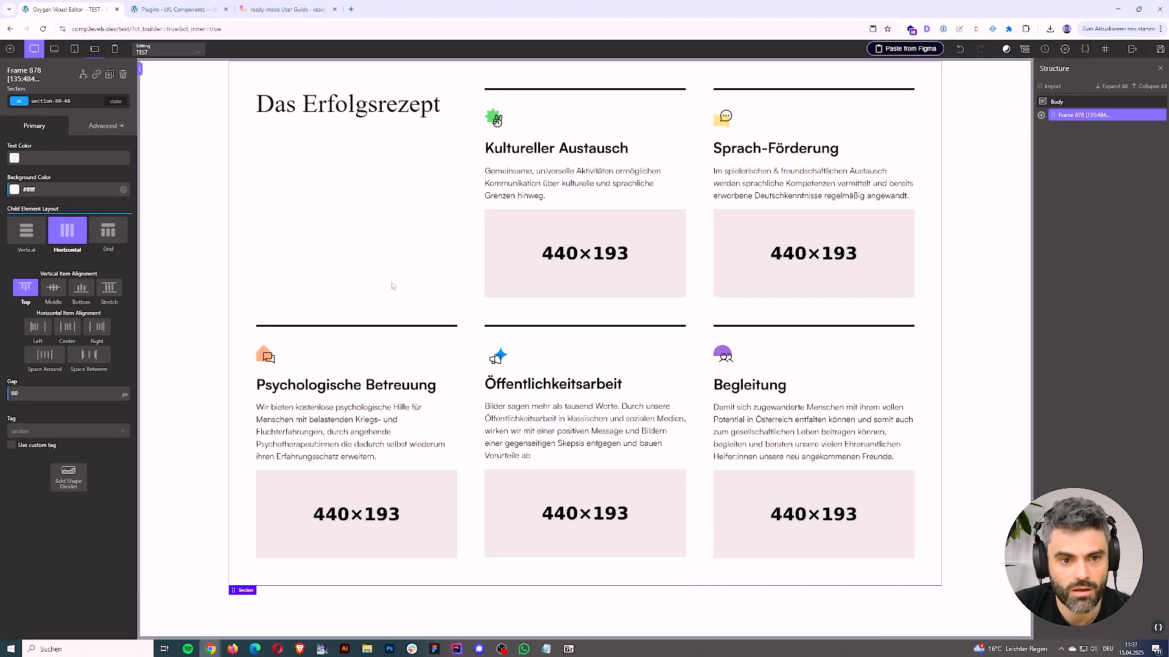
Step: Examine the pasted section's structure, including the heading, icon code block, text and image elements inside the "Kultureller Austausch" frame
{"action": "left_click", "coordinate": [1040, 115]}
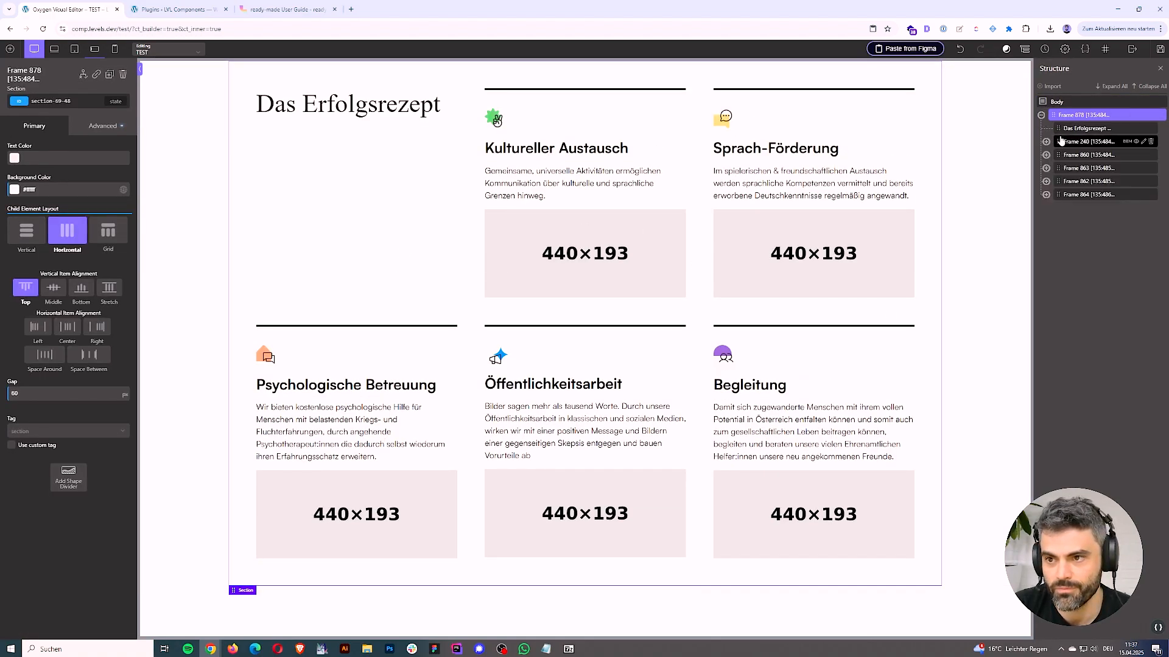
{"action": "left_click", "coordinate": [1089, 142]}
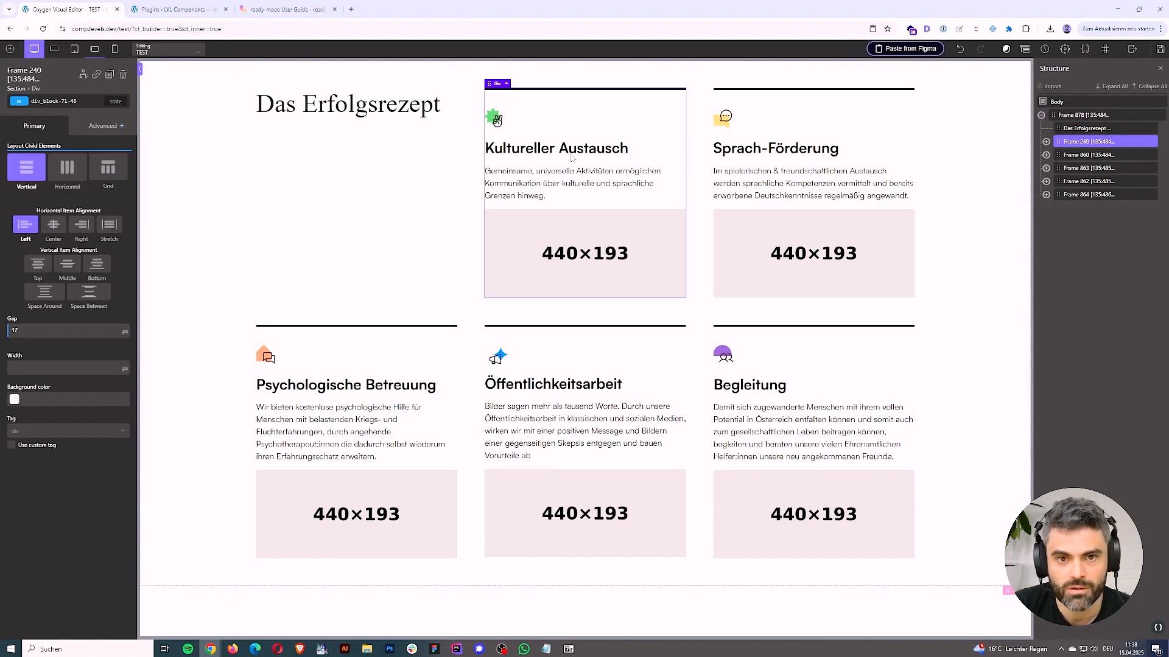
{"action": "left_click", "coordinate": [1045, 141]}
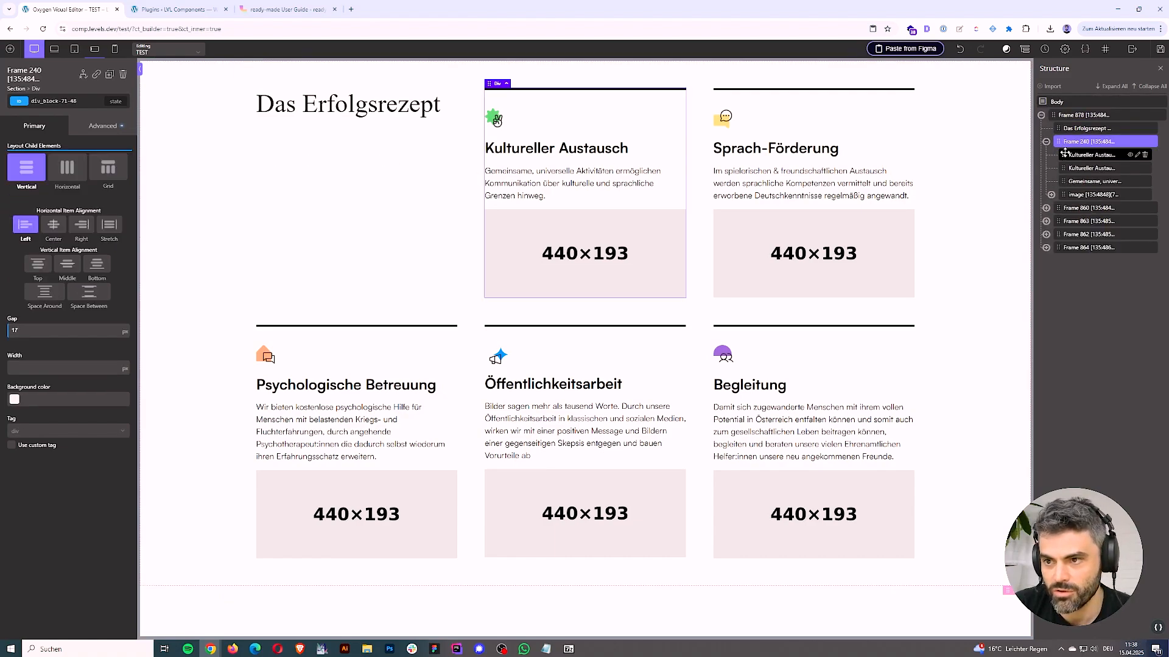
{"action": "left_click", "coordinate": [1072, 156]}
{"action": "left_click", "coordinate": [1080, 168]}
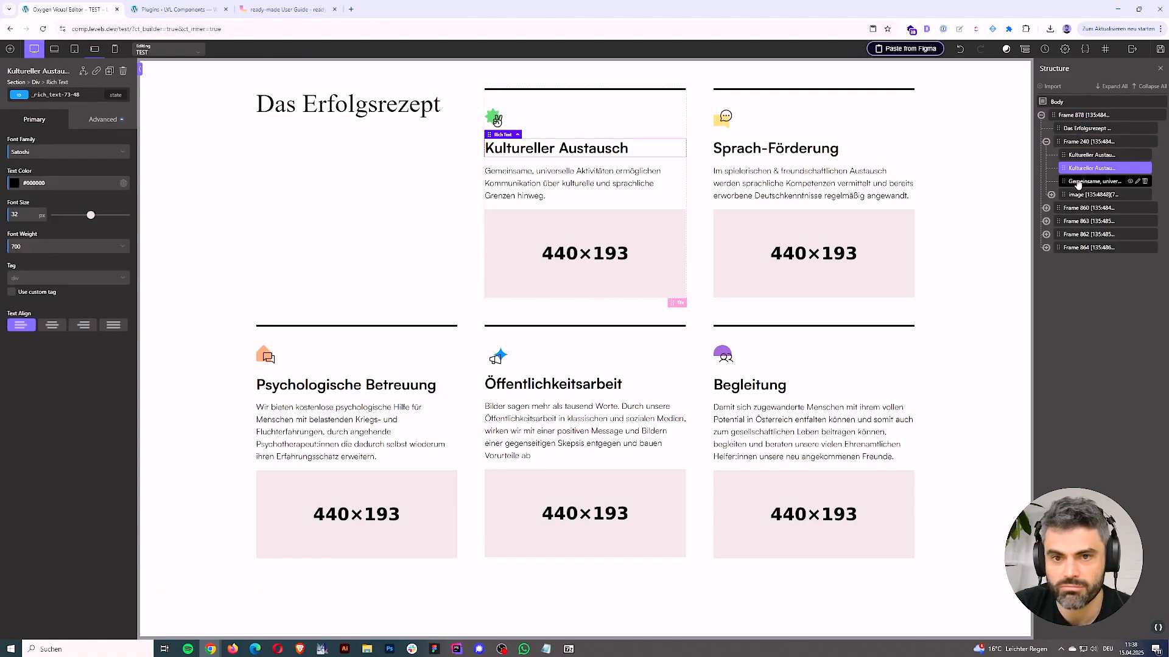
{"action": "left_click", "coordinate": [1080, 180]}
{"action": "left_click", "coordinate": [1080, 156]}
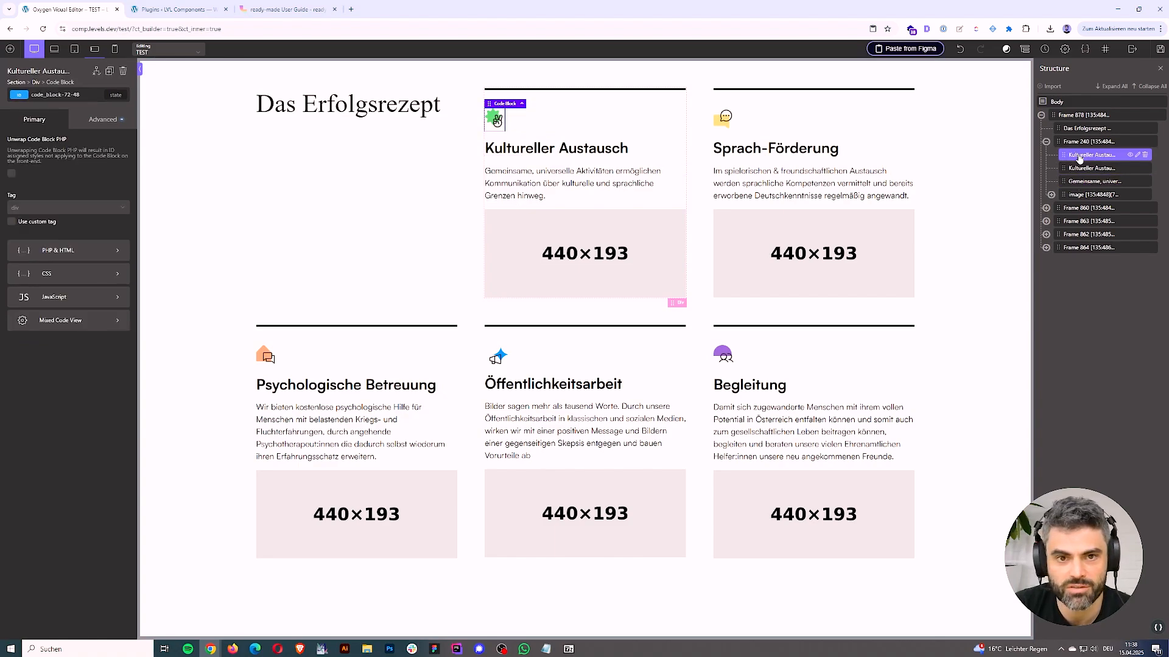
{"action": "left_click", "coordinate": [1083, 181]}
{"action": "left_click", "coordinate": [1052, 195]}
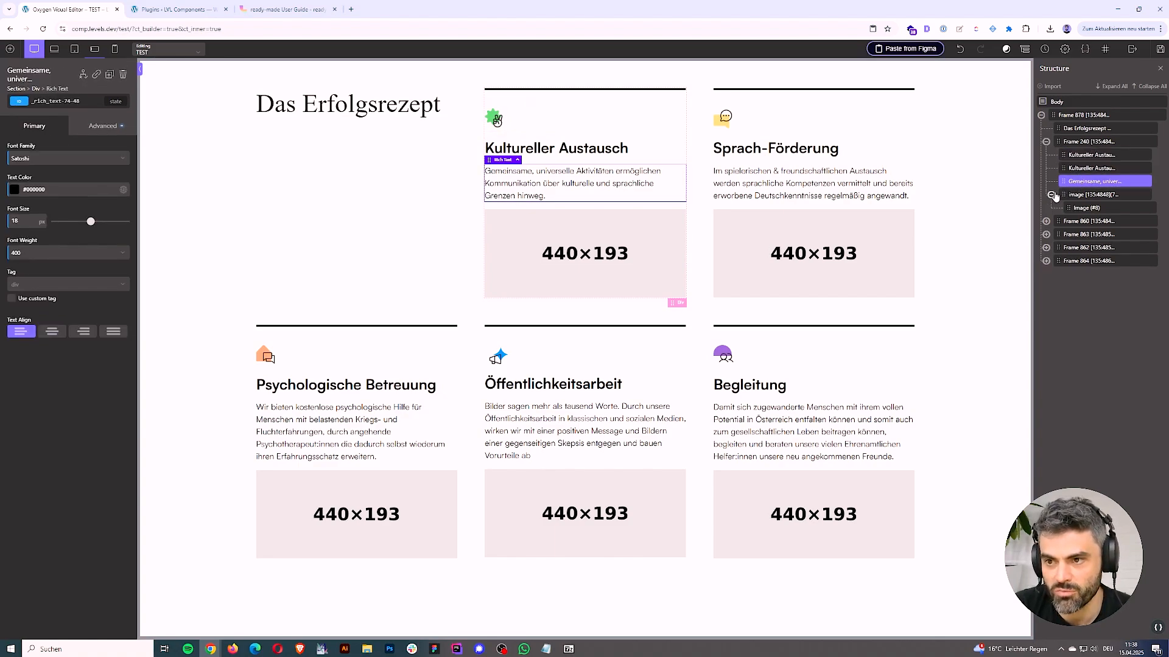
{"action": "left_click", "coordinate": [1051, 195]}
{"action": "left_click", "coordinate": [1075, 144]}
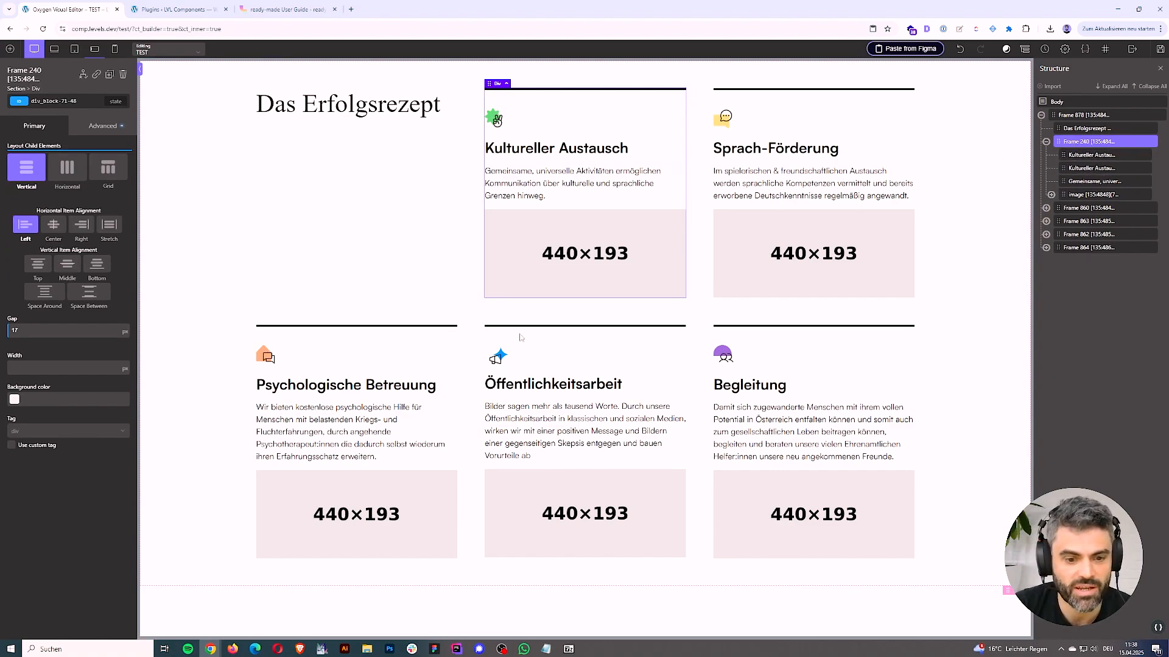
Step: Switch to Figma and examine the HOME and ACT page designs, including the nested layers of the "Einige Facts" frame
{"action": "left_click", "coordinate": [435, 649]}
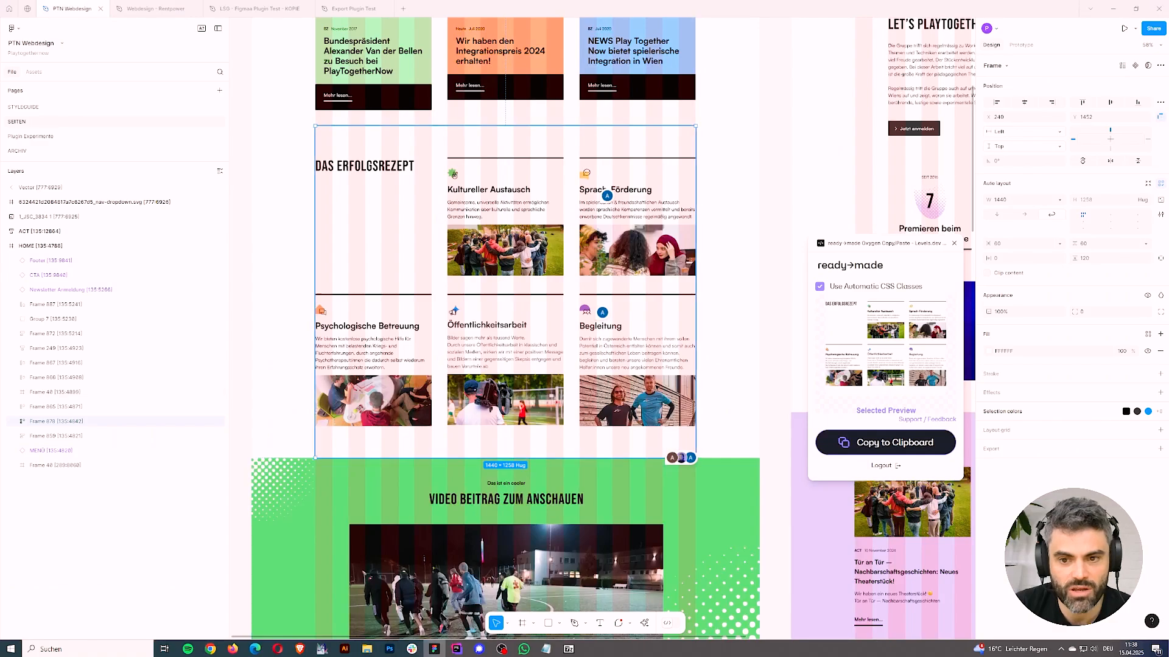
{"action": "scroll", "coordinate": [721, 341], "scroll_direction": "down", "scroll_amount": 5}
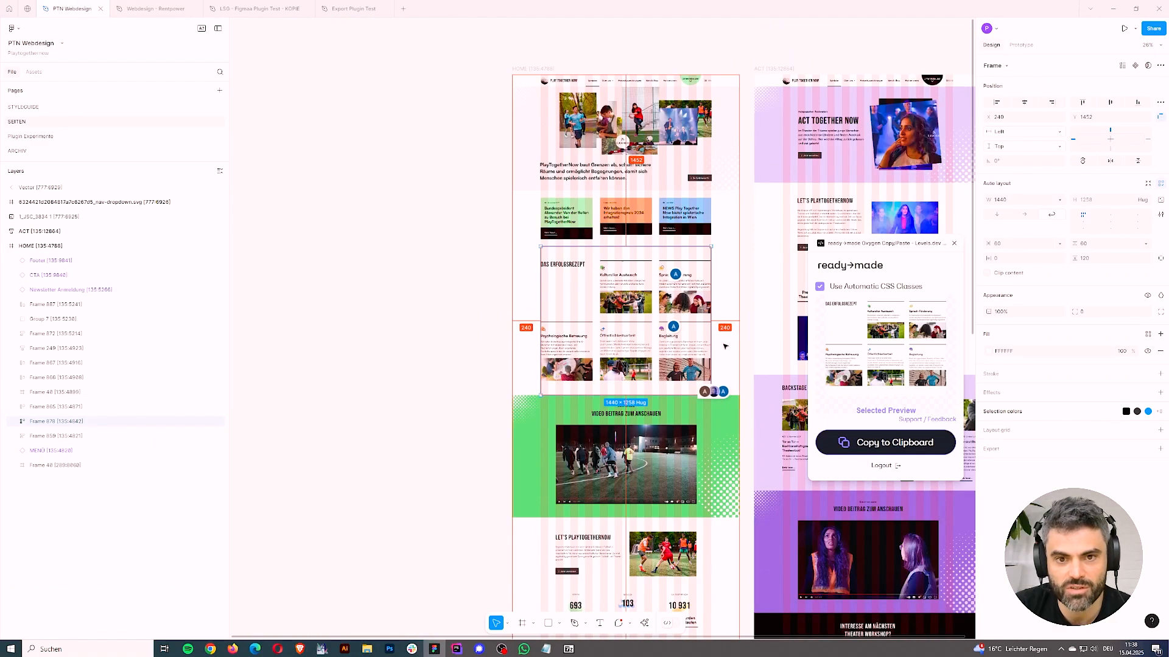
{"action": "left_click", "coordinate": [553, 258]}
{"action": "left_click_drag", "start_coordinate": [493, 215], "coordinate": [246, 141]}
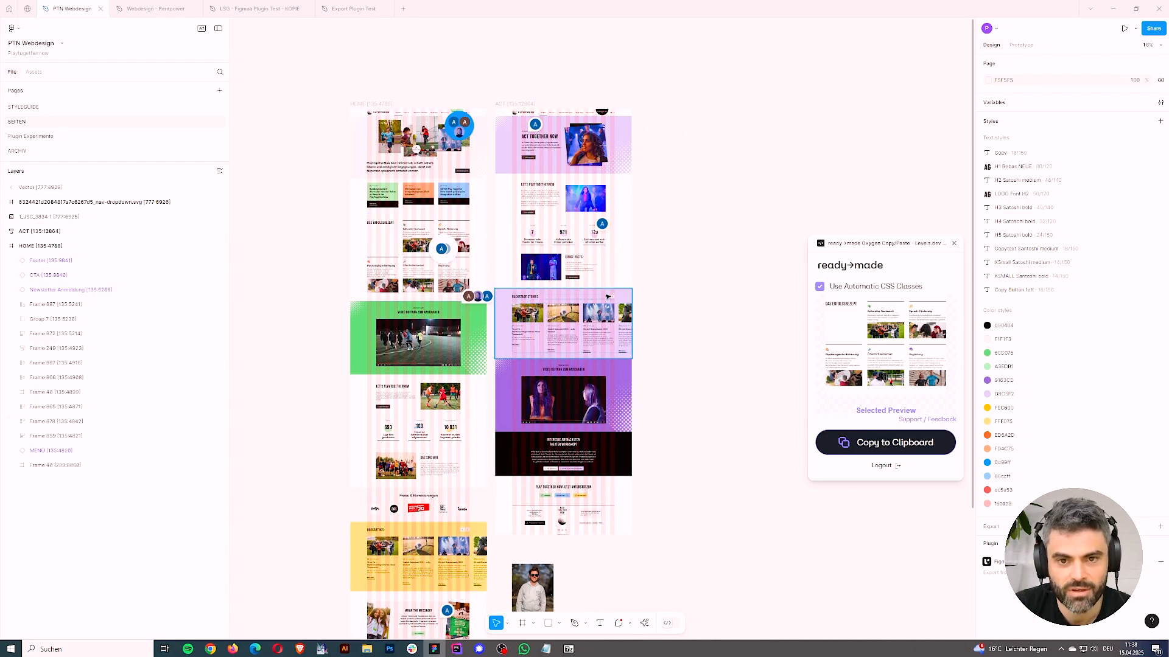
{"action": "left_click", "coordinate": [575, 268]}
{"action": "scroll", "coordinate": [575, 267], "scroll_direction": "up", "scroll_amount": 5}
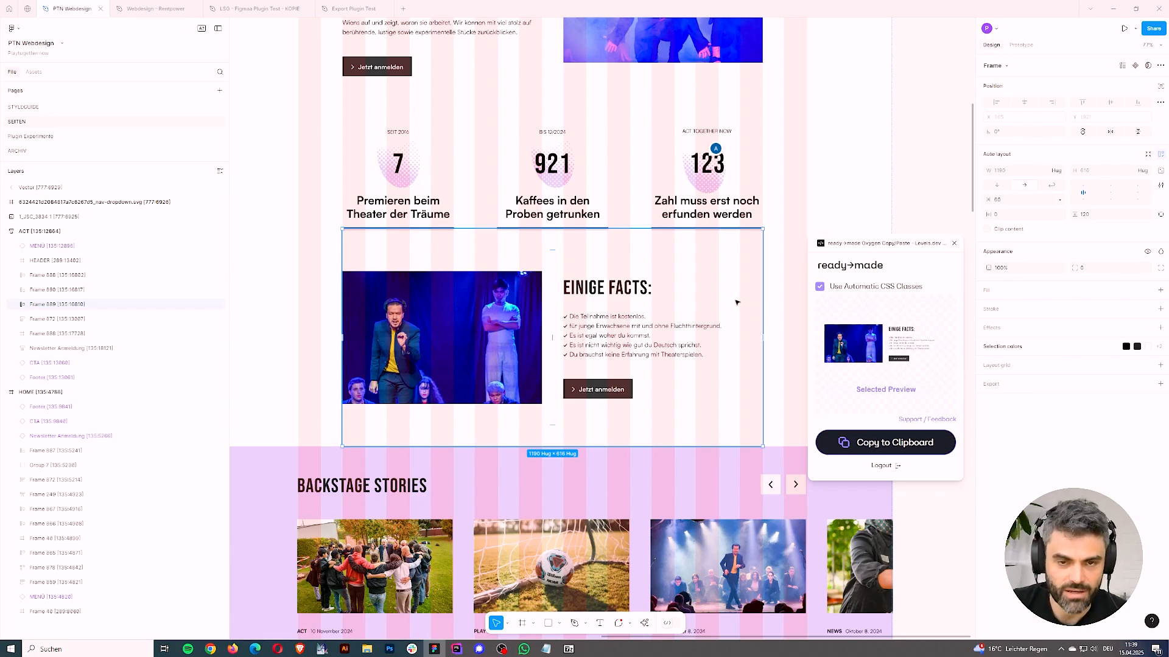
{"action": "scroll", "coordinate": [654, 292], "scroll_direction": "up", "scroll_amount": 4}
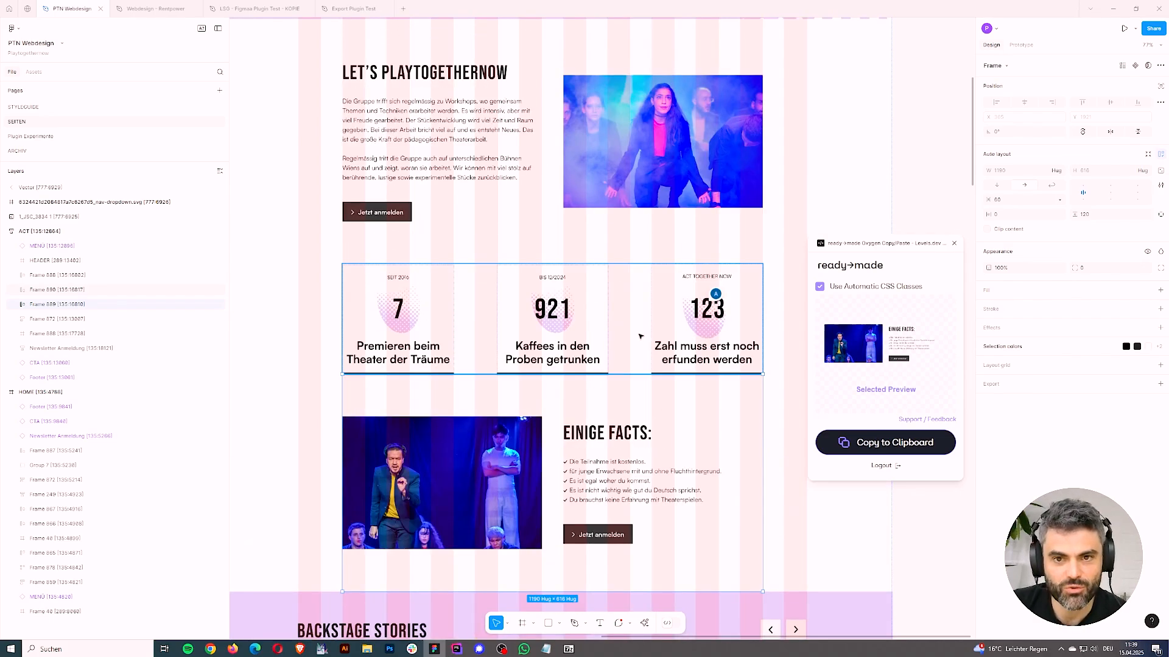
{"action": "left_click", "coordinate": [638, 348]}
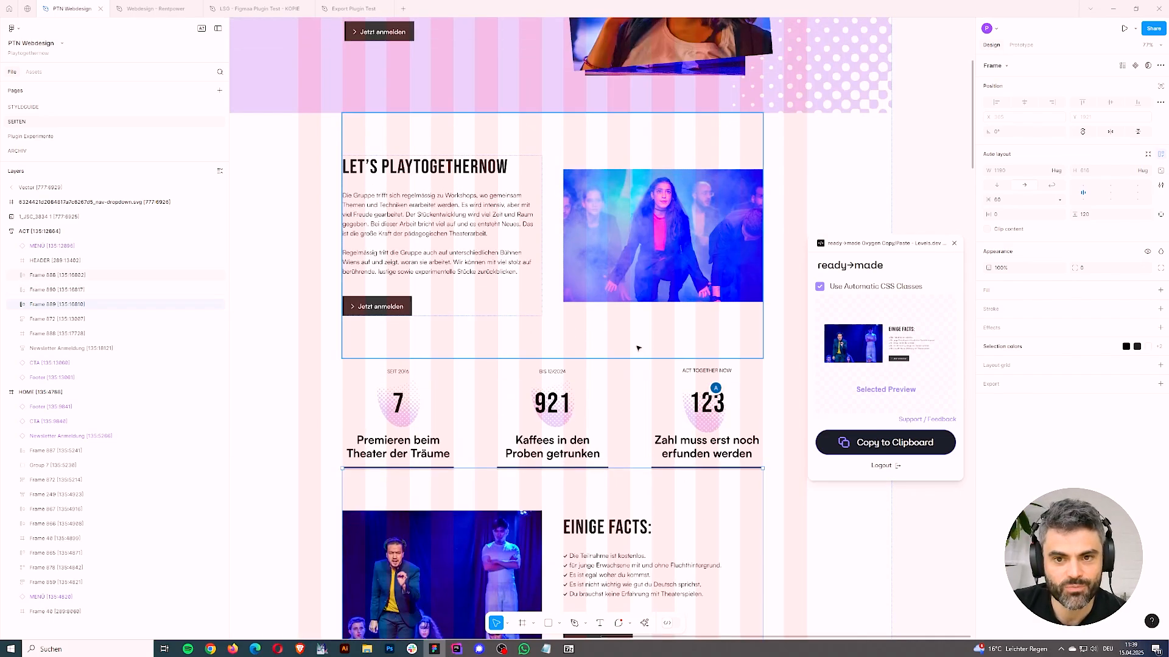
{"action": "left_click", "coordinate": [16, 304]}
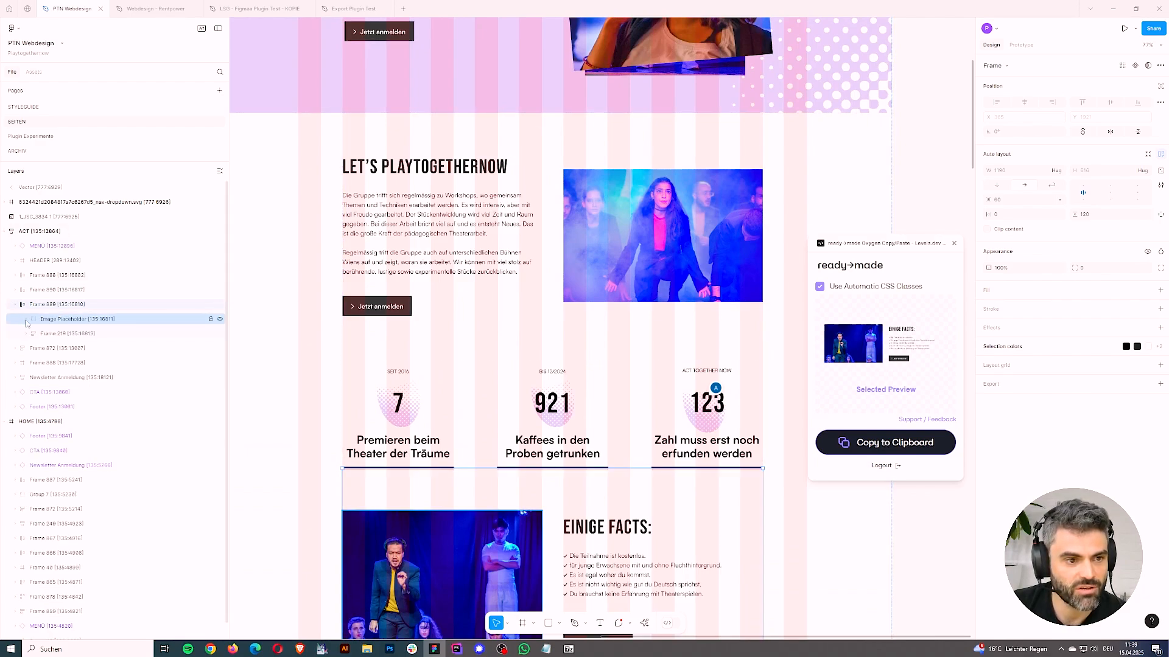
Step: Open the Export Plugin Test file and select the Section 1 group with the "Here is my headline" text
{"action": "left_click", "coordinate": [353, 9]}
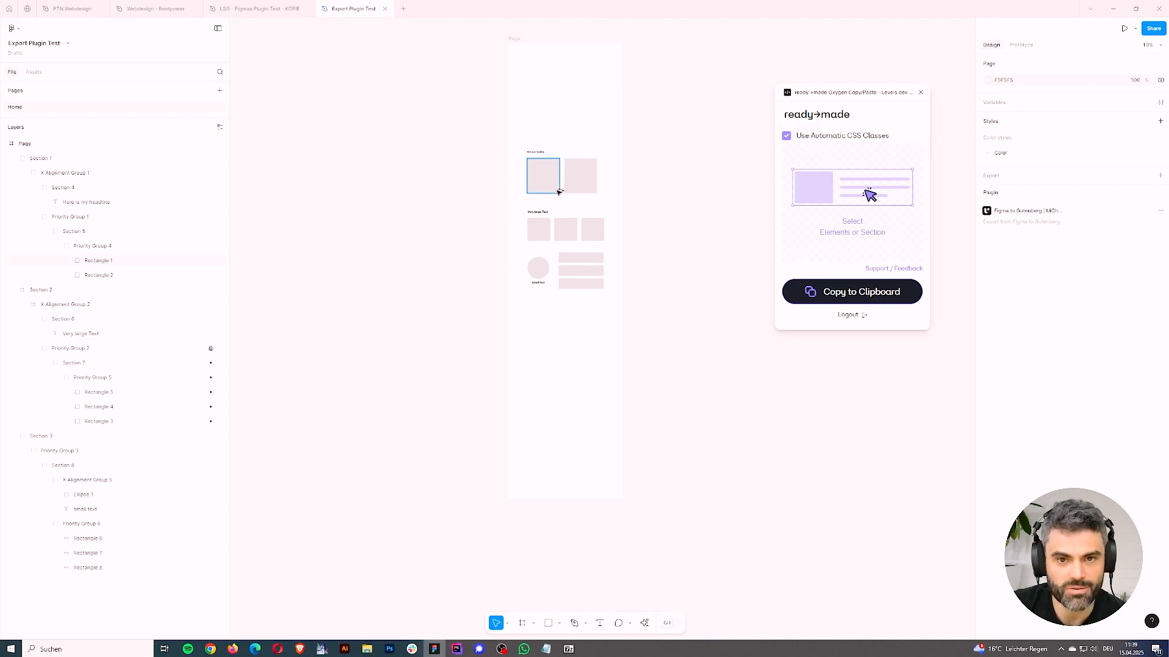
{"action": "scroll", "coordinate": [556, 188], "scroll_direction": "up", "scroll_amount": 3}
{"action": "scroll", "coordinate": [621, 227], "scroll_direction": "up", "scroll_amount": 3}
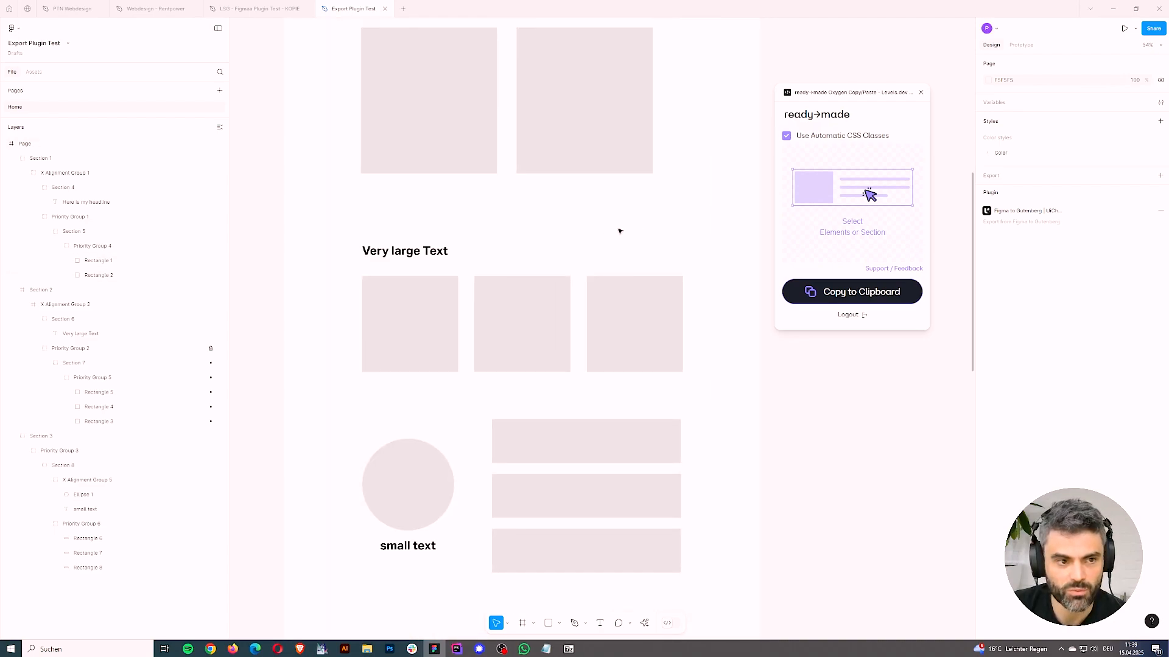
{"action": "scroll", "coordinate": [585, 231], "scroll_direction": "up", "scroll_amount": 2}
{"action": "scroll", "coordinate": [536, 238], "scroll_direction": "up", "scroll_amount": 2}
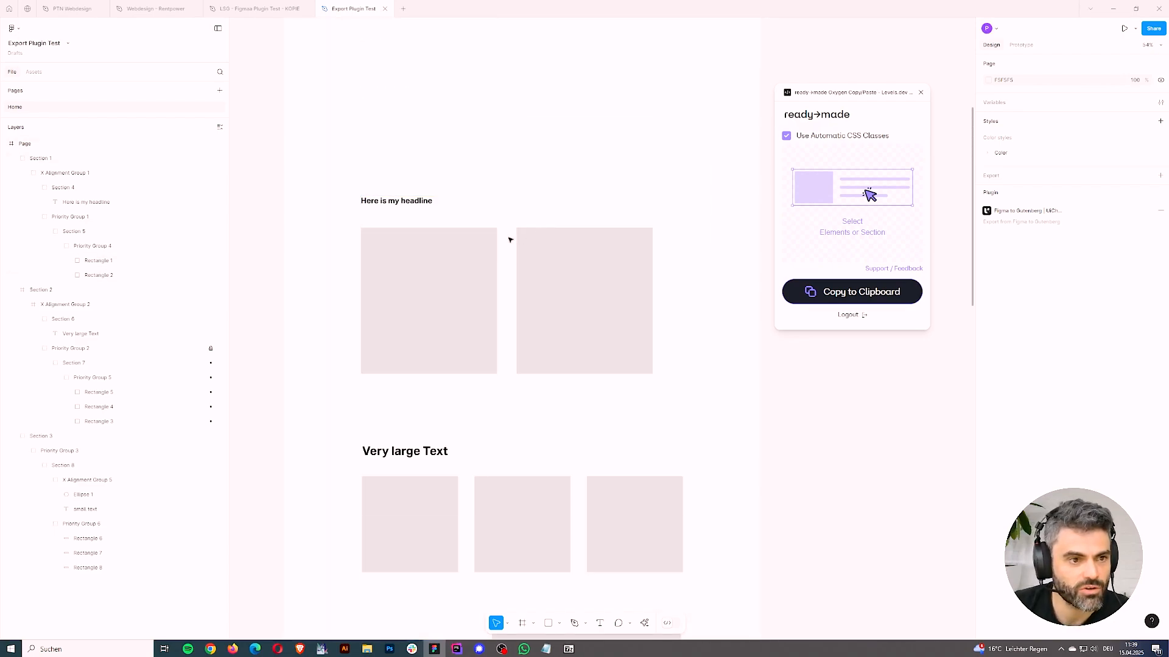
{"action": "left_click", "coordinate": [476, 237]}
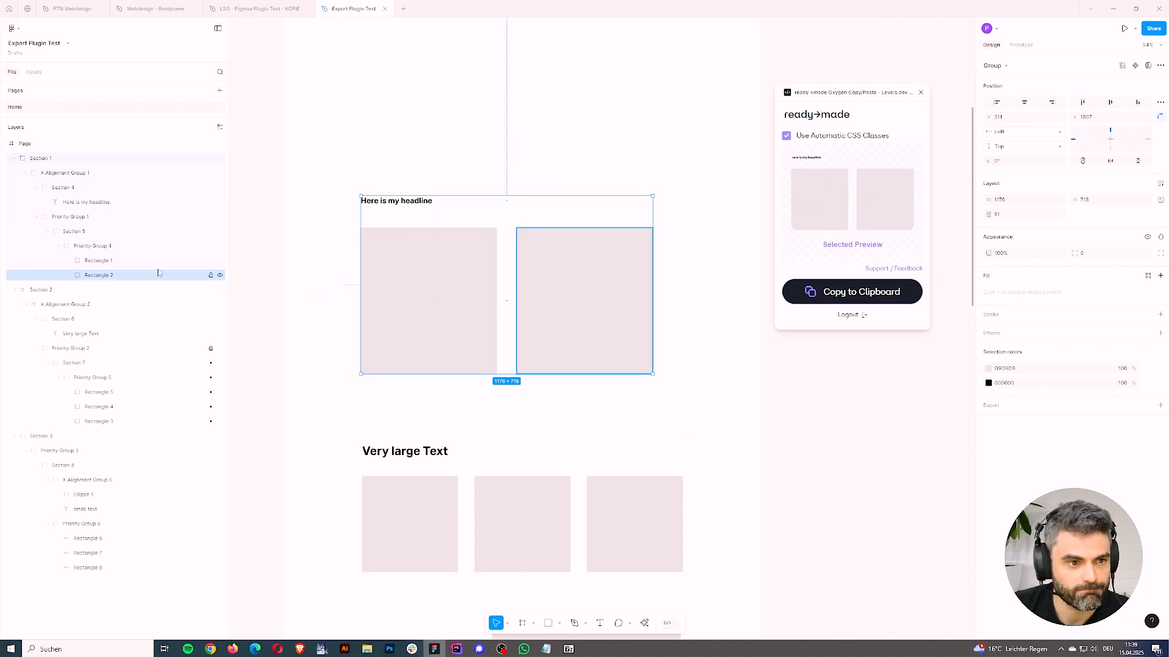
Step: Examine the nesting of Section 5 and Priority Group 4 within Section 1, down to Rectangle 1 and Rectangle 2
{"action": "left_click", "coordinate": [117, 251]}
{"action": "left_click", "coordinate": [115, 262]}
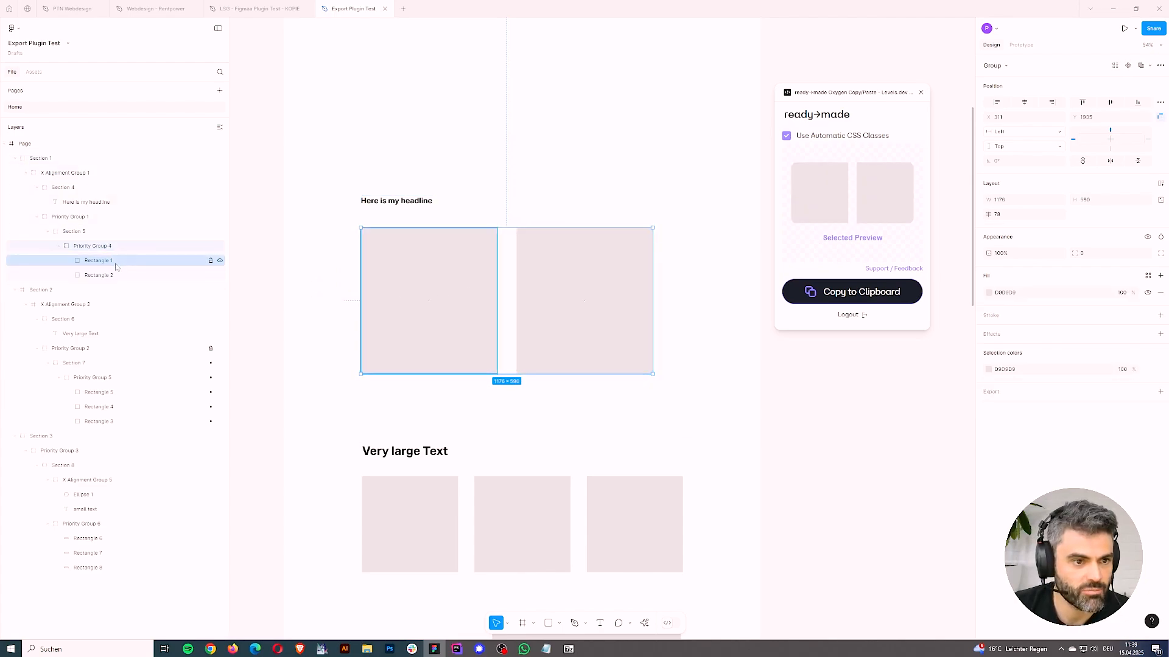
{"action": "left_click", "coordinate": [106, 275]}
{"action": "left_click", "coordinate": [79, 246]}
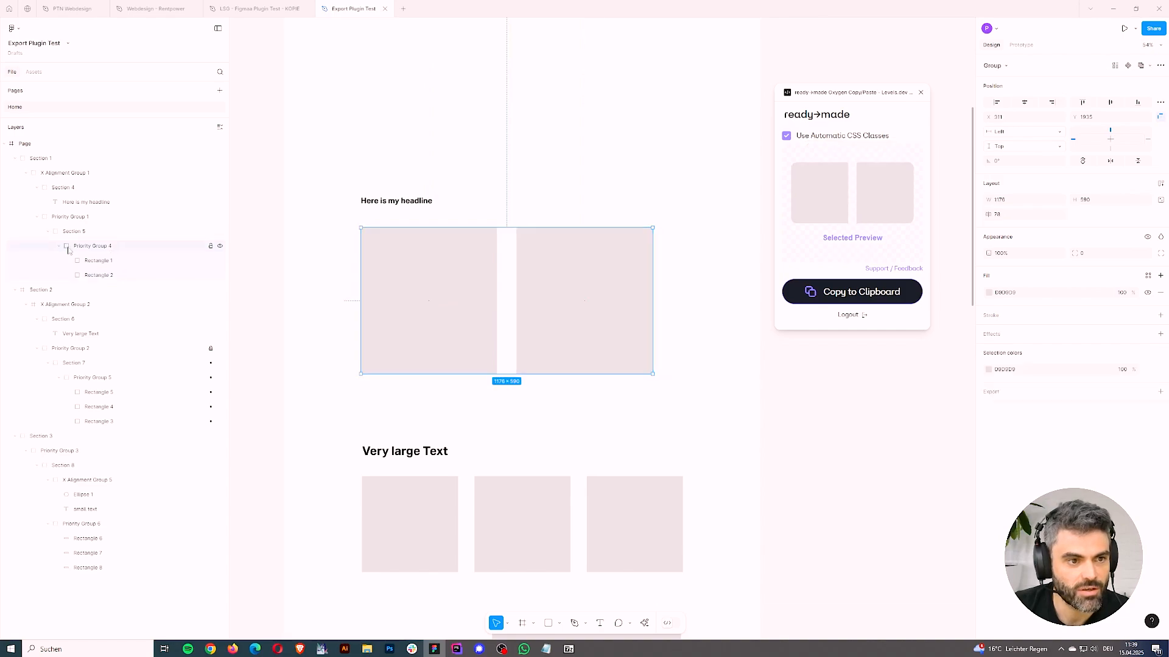
{"action": "left_click", "coordinate": [59, 246]}
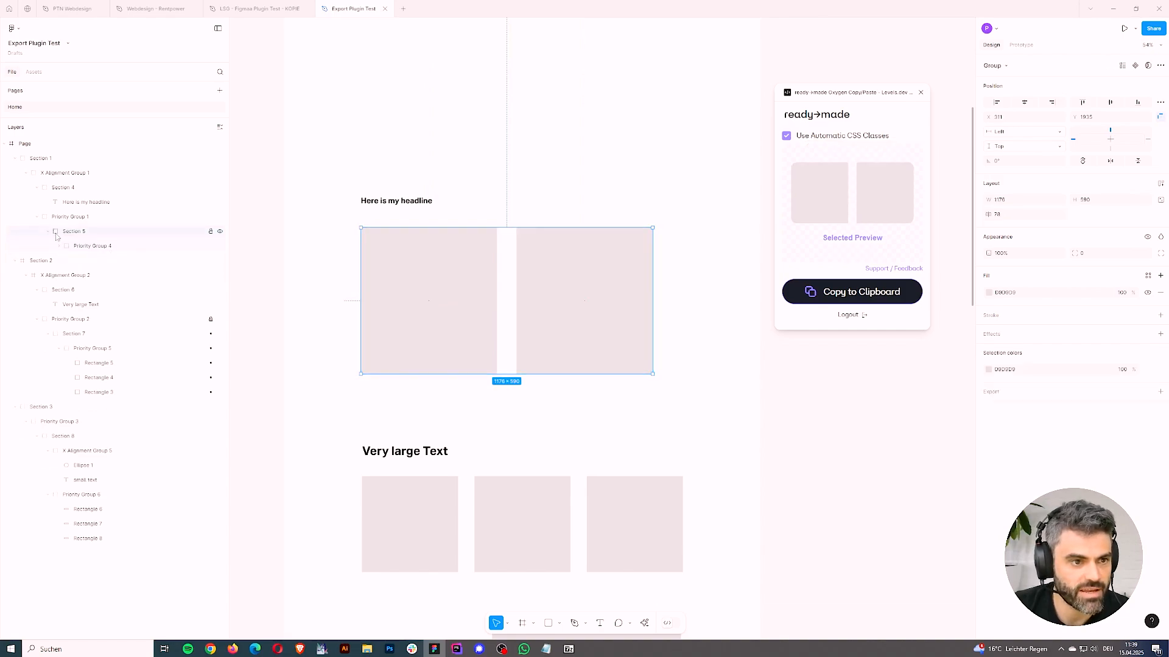
{"action": "left_click", "coordinate": [48, 232]}
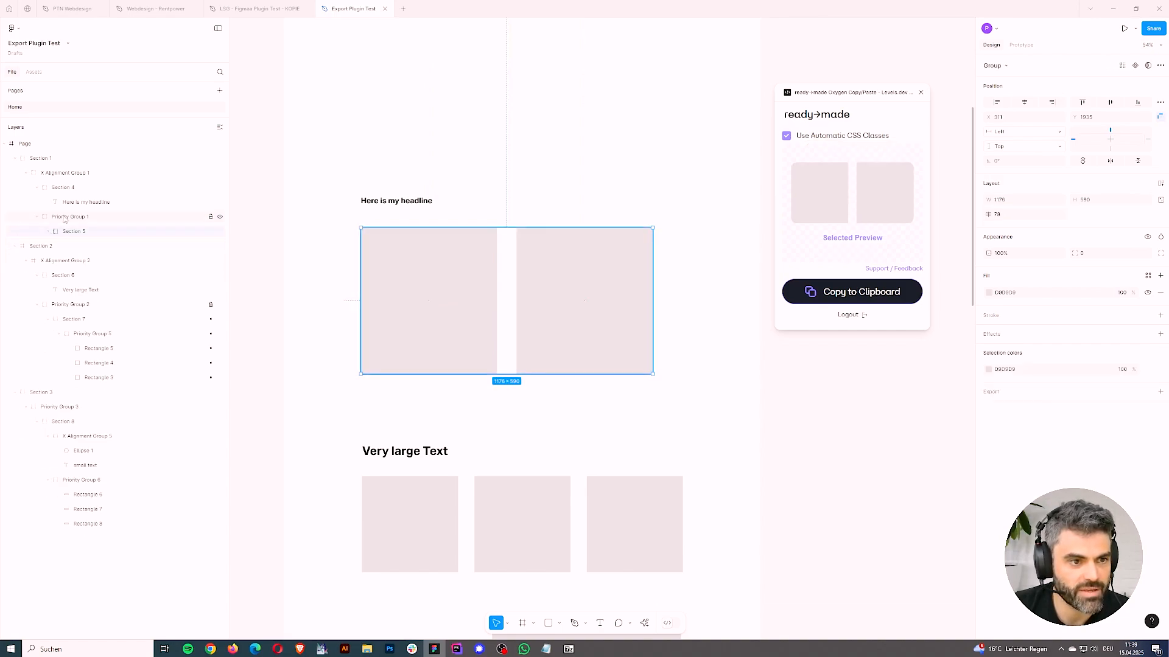
{"action": "left_click", "coordinate": [49, 231]}
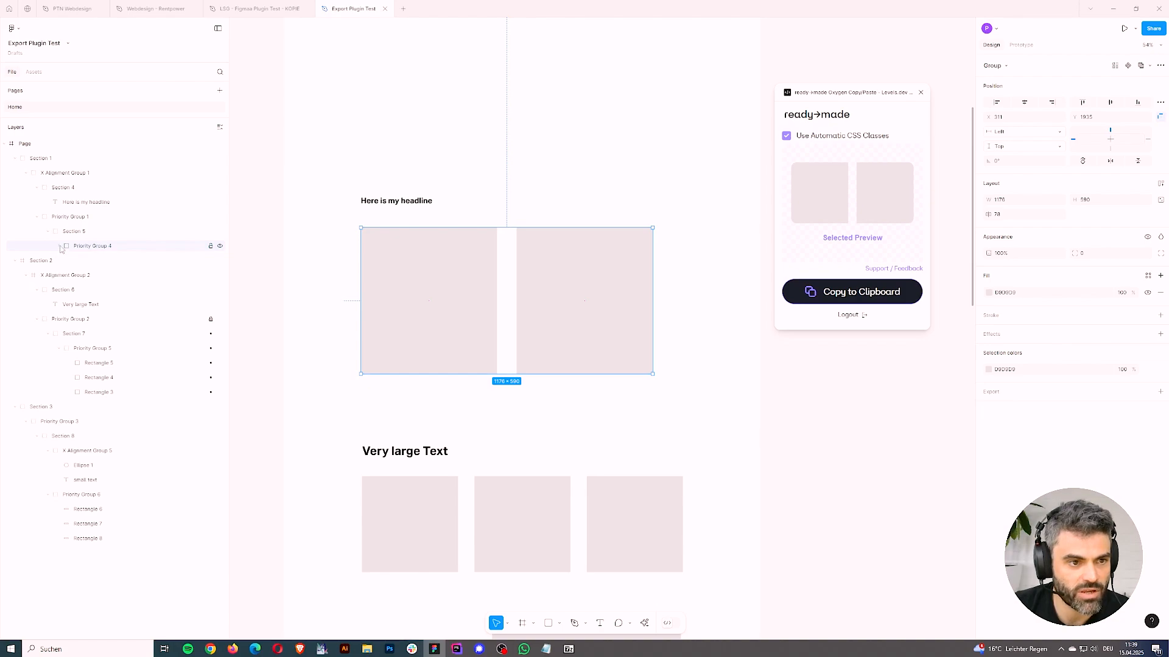
{"action": "left_click", "coordinate": [59, 246]}
{"action": "left_click", "coordinate": [99, 261]}
{"action": "left_click", "coordinate": [99, 275]}
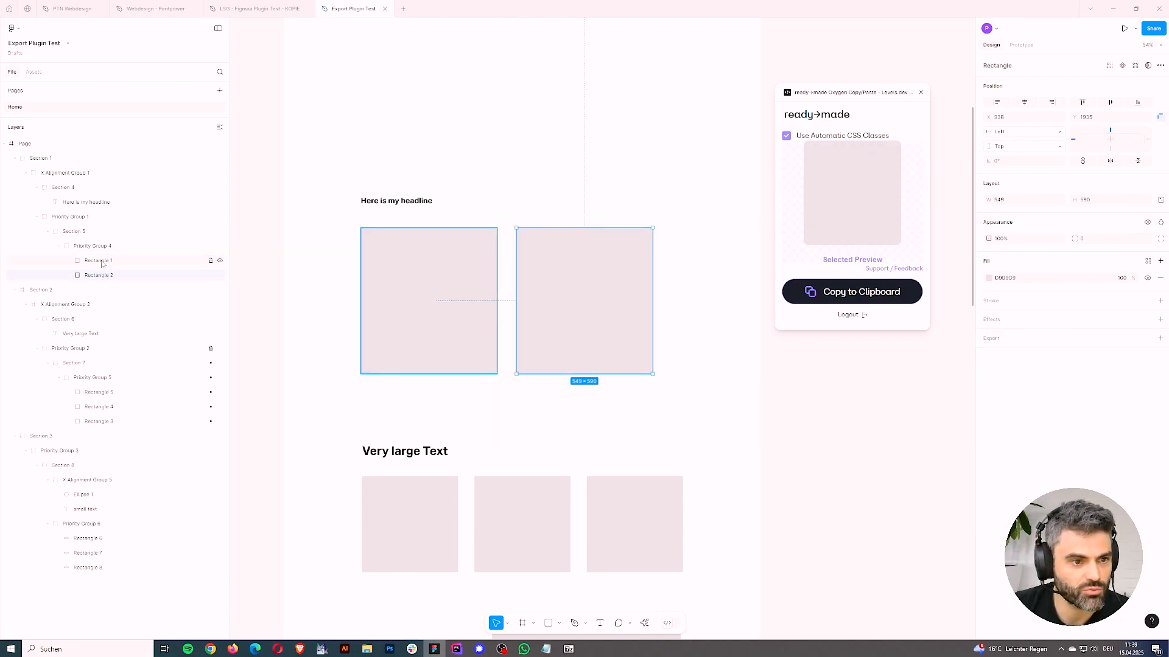
Step: Examine the layers of Section 1 from Rectangle 1 up through Priority Group 4, Section 5, Priority Group 1 and Section 4
{"action": "left_click", "coordinate": [101, 261]}
{"action": "left_click", "coordinate": [99, 247]}
{"action": "left_click", "coordinate": [99, 231]}
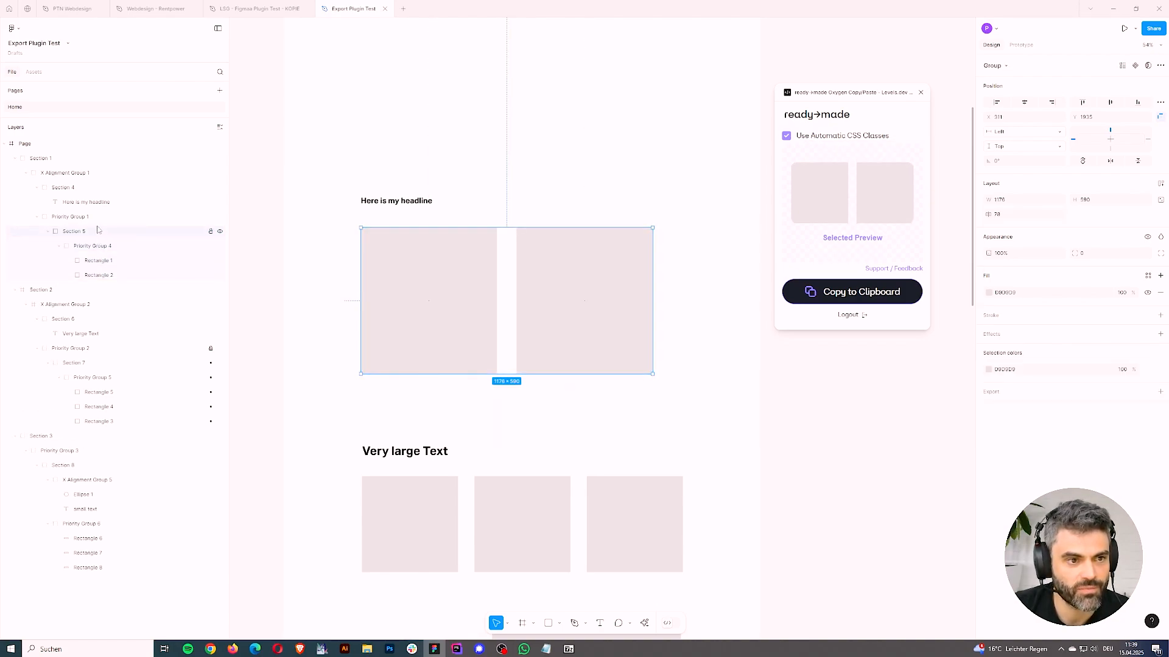
{"action": "left_click", "coordinate": [96, 217]}
{"action": "left_click", "coordinate": [96, 188]}
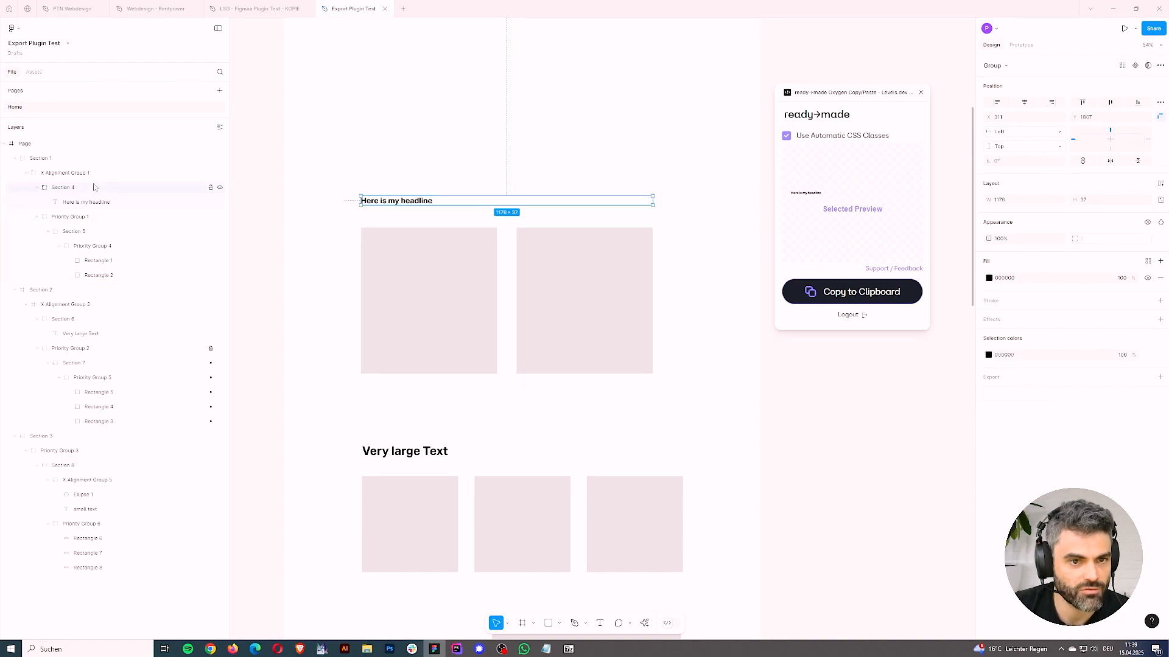
Step: Copy Section 1 with the ready→made plugin, switch to Oxygen and paste it into the page body
{"action": "left_click", "coordinate": [94, 175]}
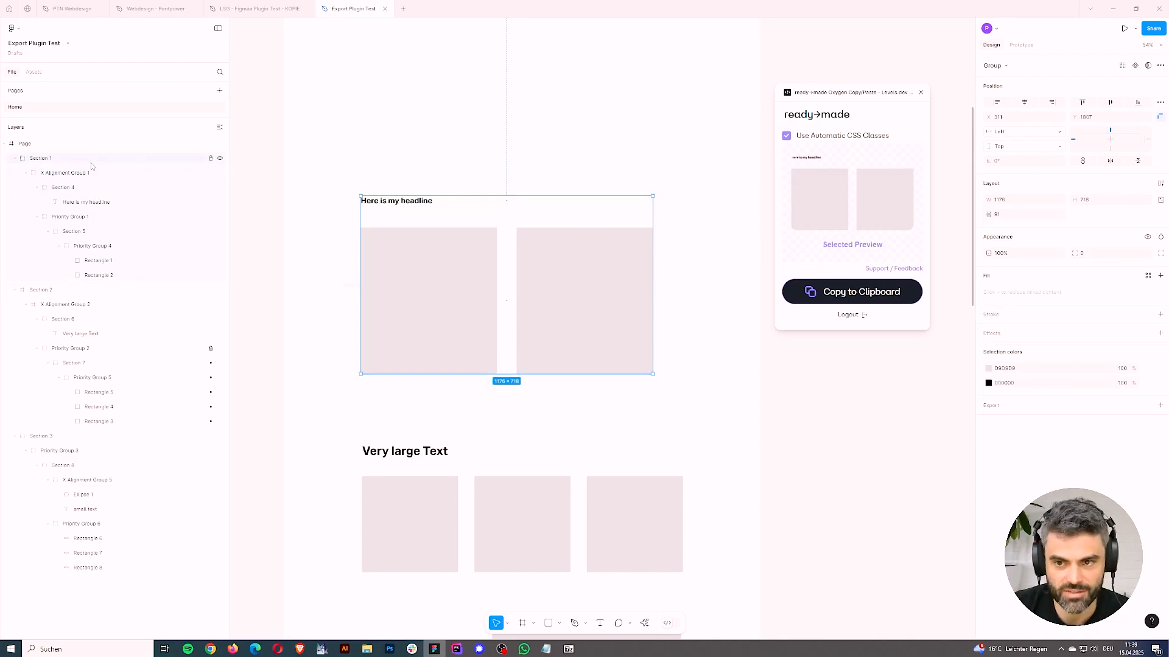
{"action": "left_click", "coordinate": [835, 293]}
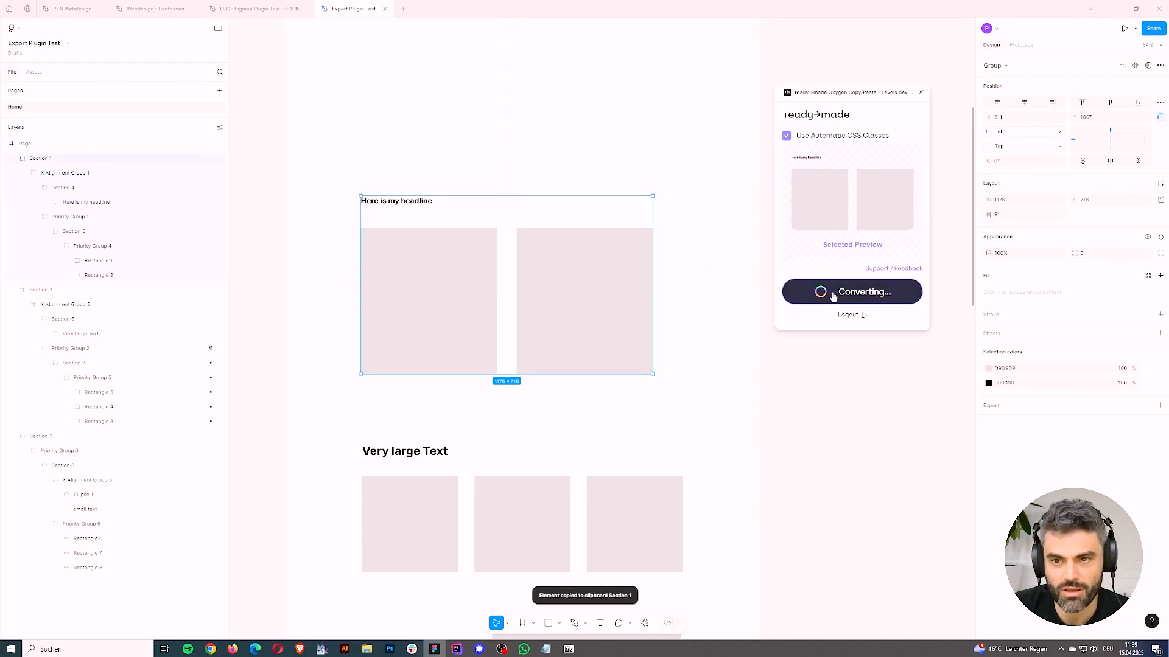
{"action": "key", "text": "alt+Tab"}
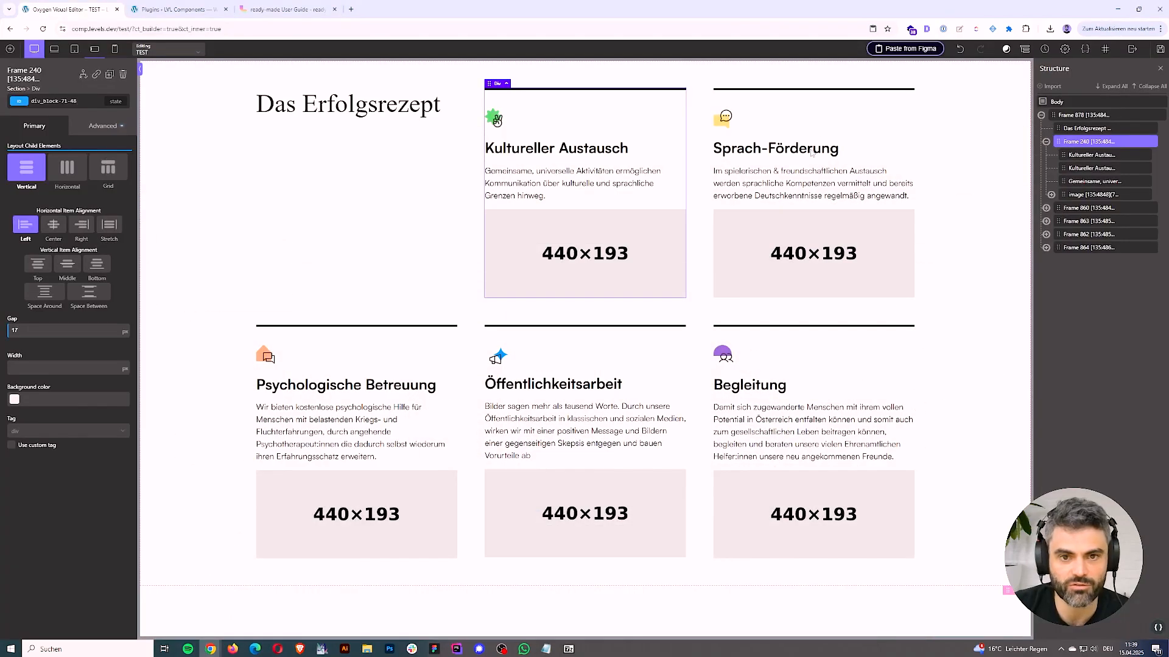
{"action": "left_click", "coordinate": [1093, 101]}
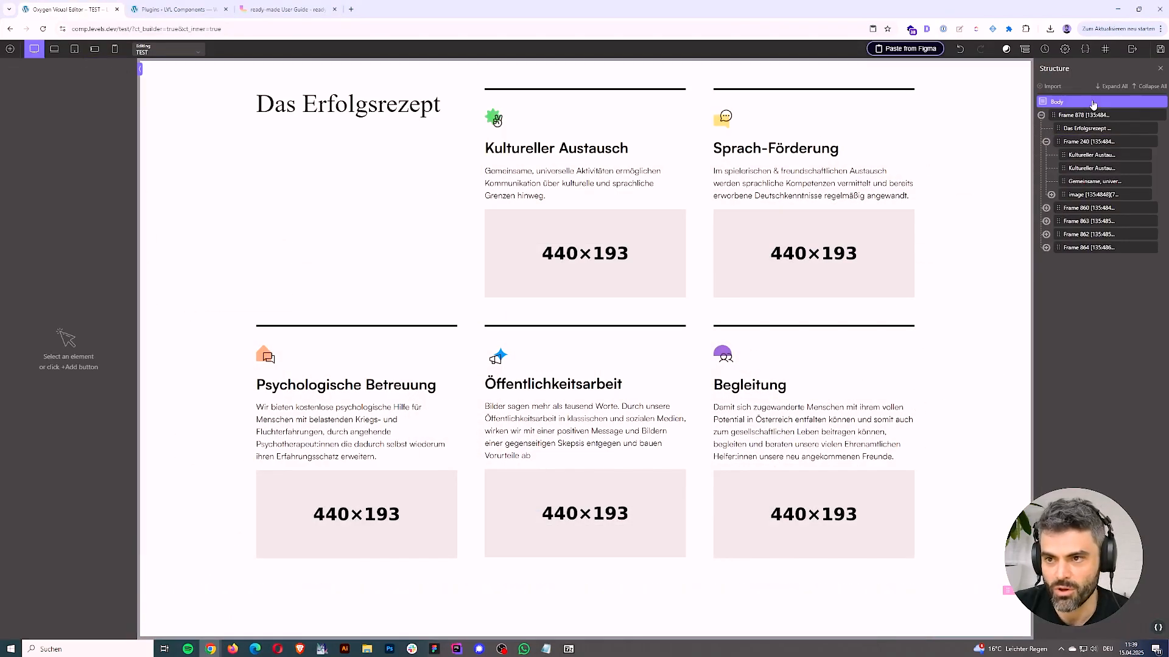
{"action": "left_click", "coordinate": [894, 50]}
{"action": "scroll", "coordinate": [842, 347], "scroll_direction": "down", "scroll_amount": 2}
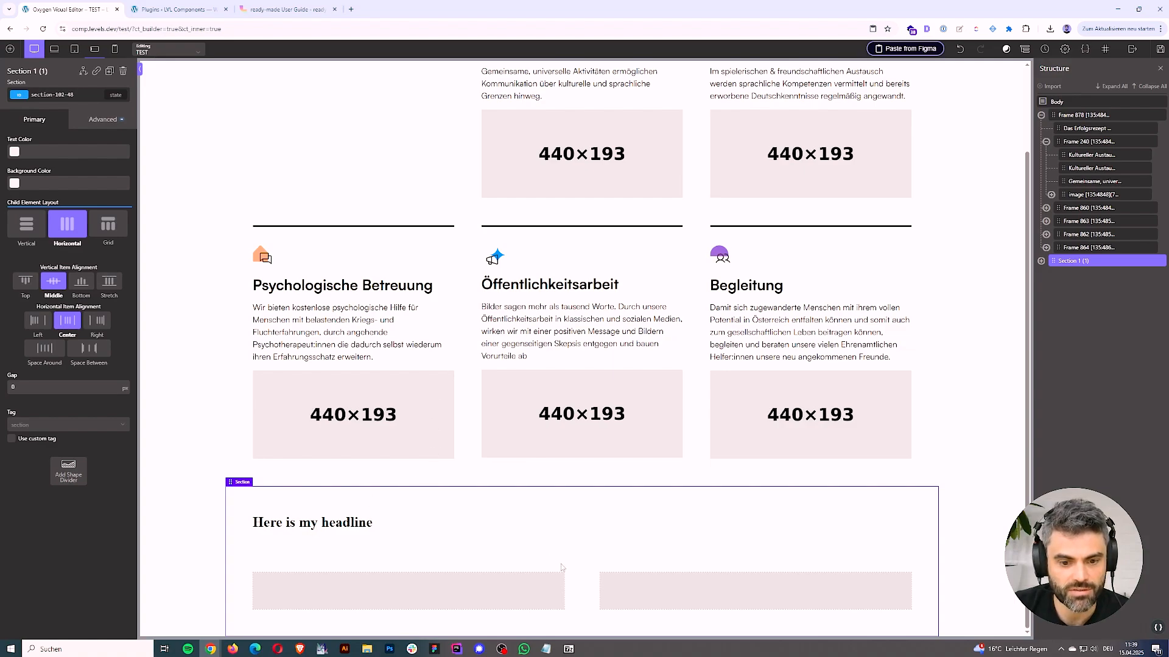
Step: Compare the pasted section with the Figma original by selecting the group around the two rectangles, and return to Oxygen
{"action": "left_click", "coordinate": [434, 649]}
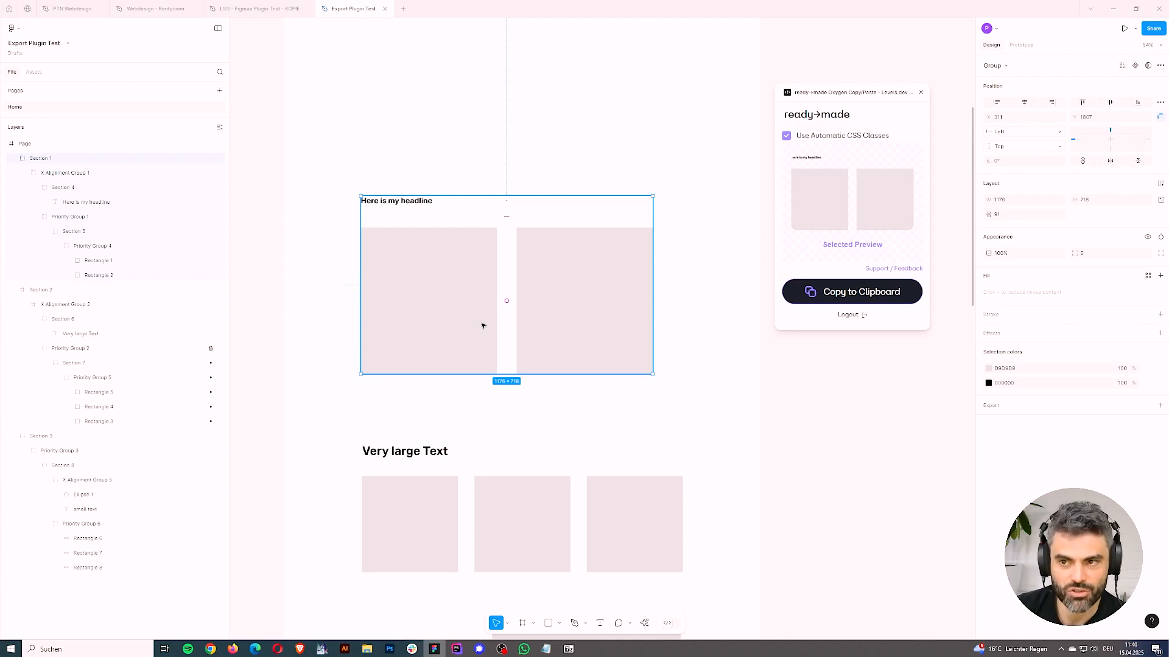
{"action": "double_click", "coordinate": [429, 325]}
{"action": "double_click", "coordinate": [429, 324]}
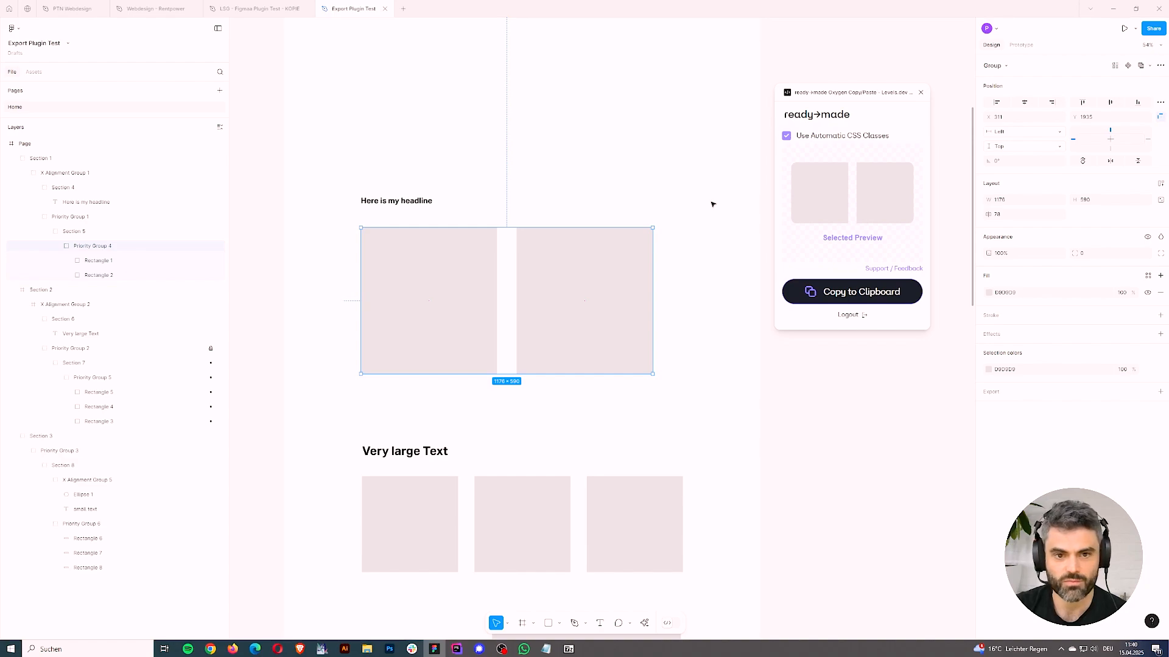
{"action": "left_click", "coordinate": [1113, 13]}
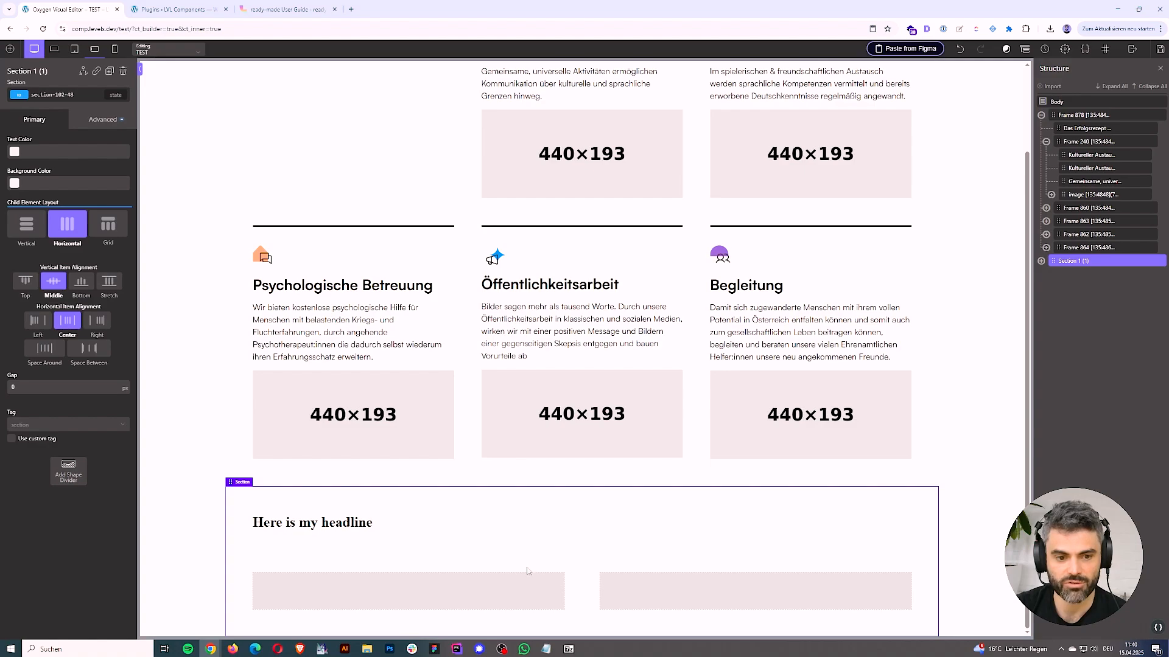
Step: Examine the pasted Frame 240, the "Das Erfolgsrezept" text and their parent section Frame 878
{"action": "scroll", "coordinate": [693, 327], "scroll_direction": "up", "scroll_amount": 2}
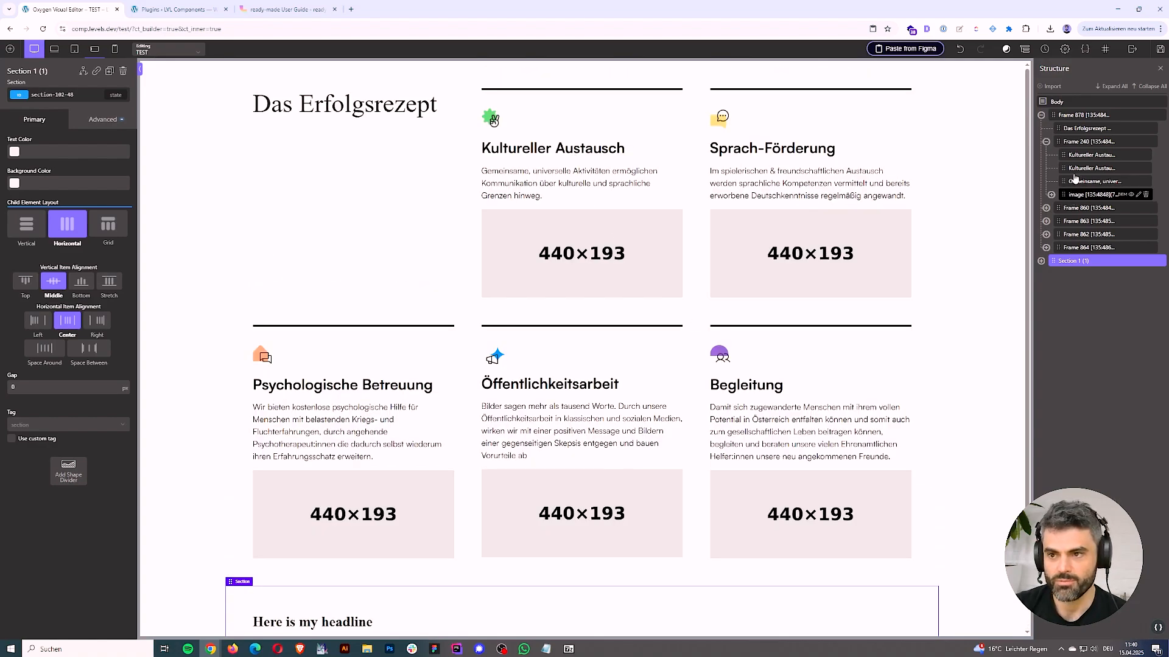
{"action": "left_click", "coordinate": [1078, 143]}
{"action": "left_click", "coordinate": [1088, 128]}
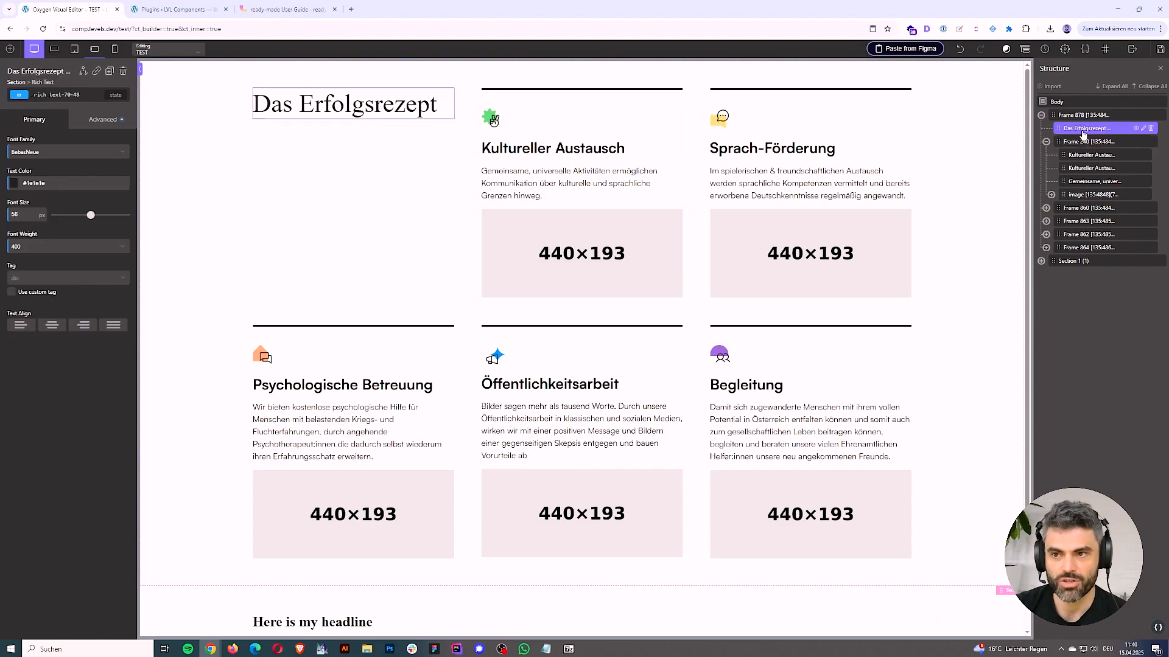
{"action": "left_click", "coordinate": [1084, 114]}
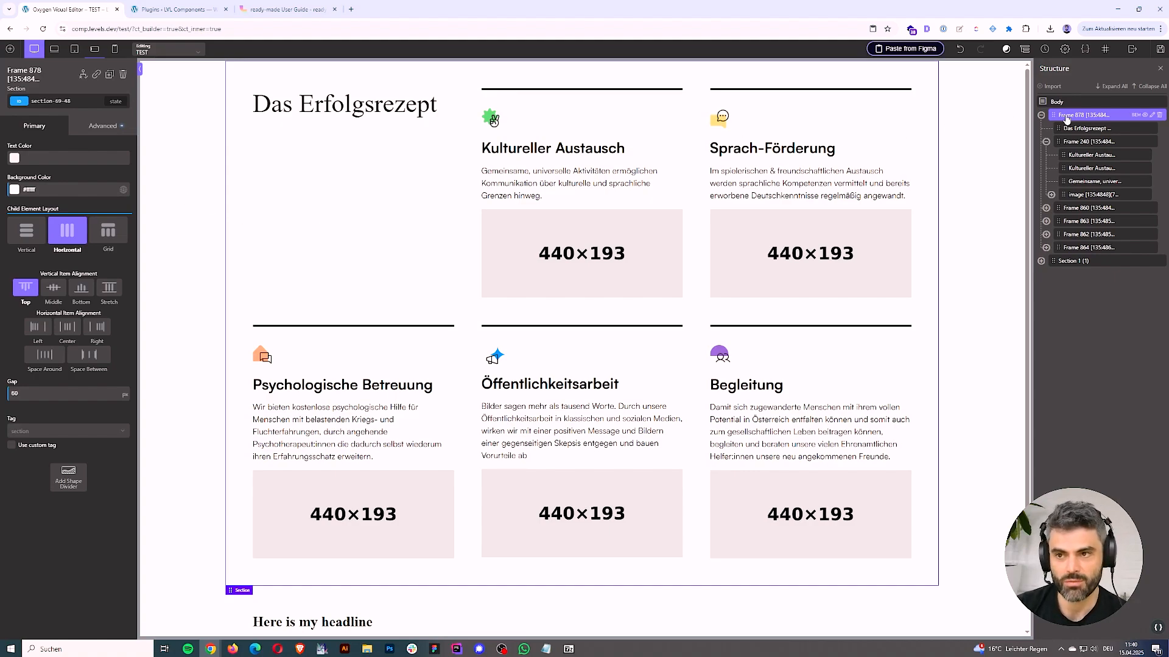
Step: Review the advanced style categories of Frame 878, including its Size & Spacing settings
{"action": "left_click", "coordinate": [73, 101]}
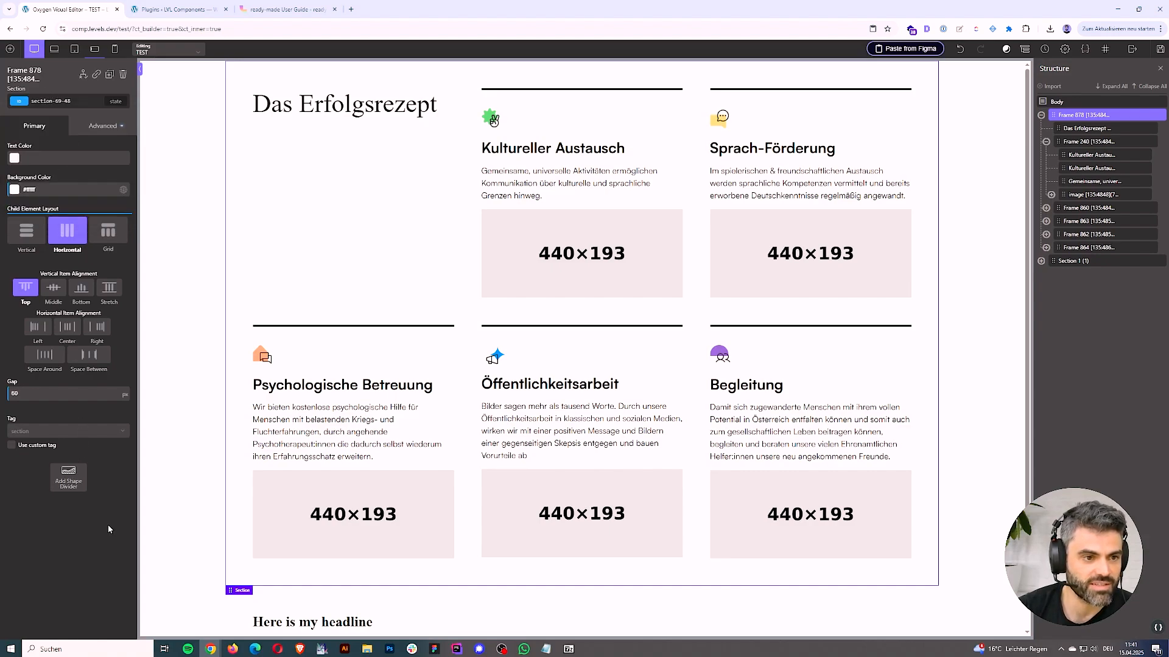
{"action": "left_click", "coordinate": [120, 130]}
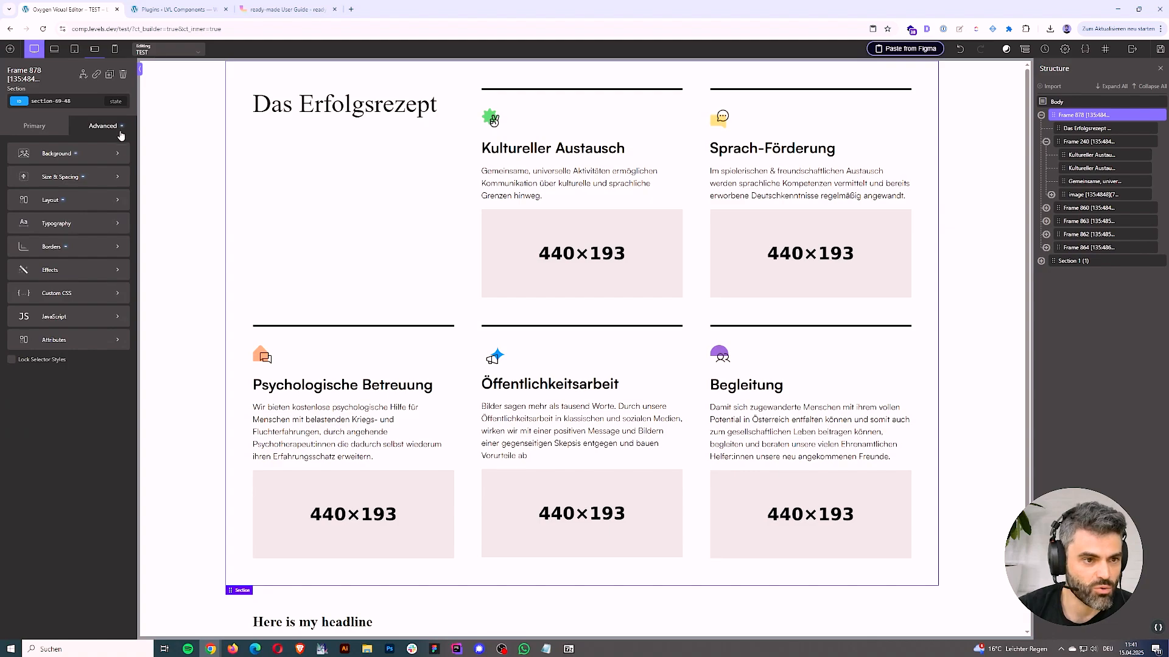
{"action": "left_click", "coordinate": [61, 126]}
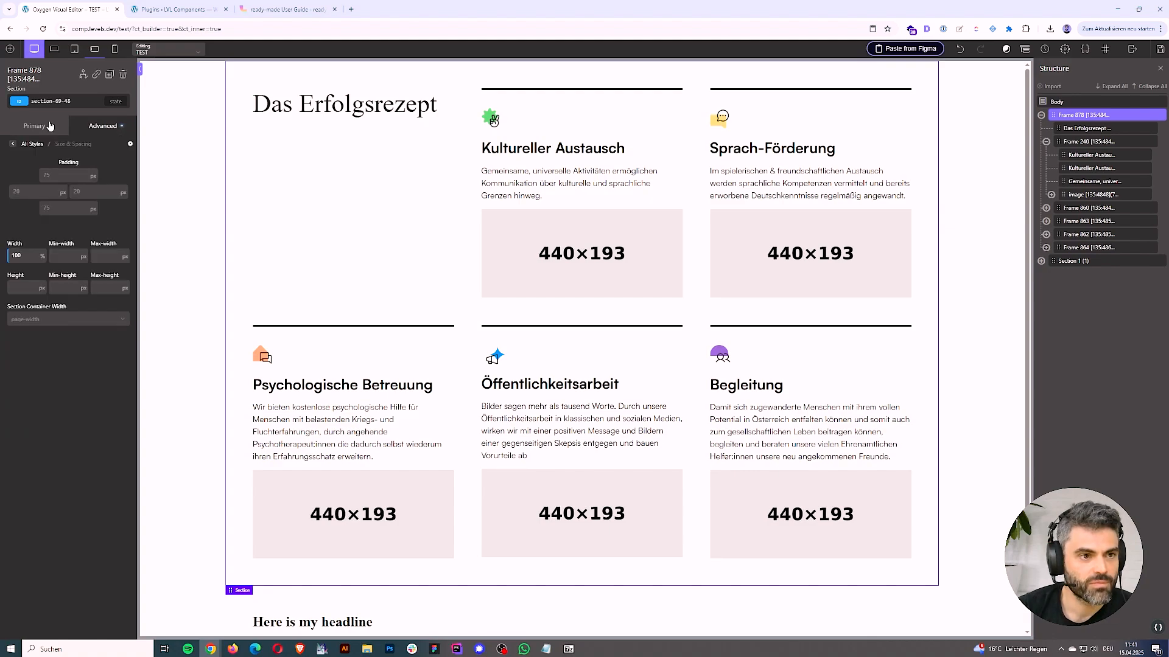
{"action": "left_click", "coordinate": [95, 129]}
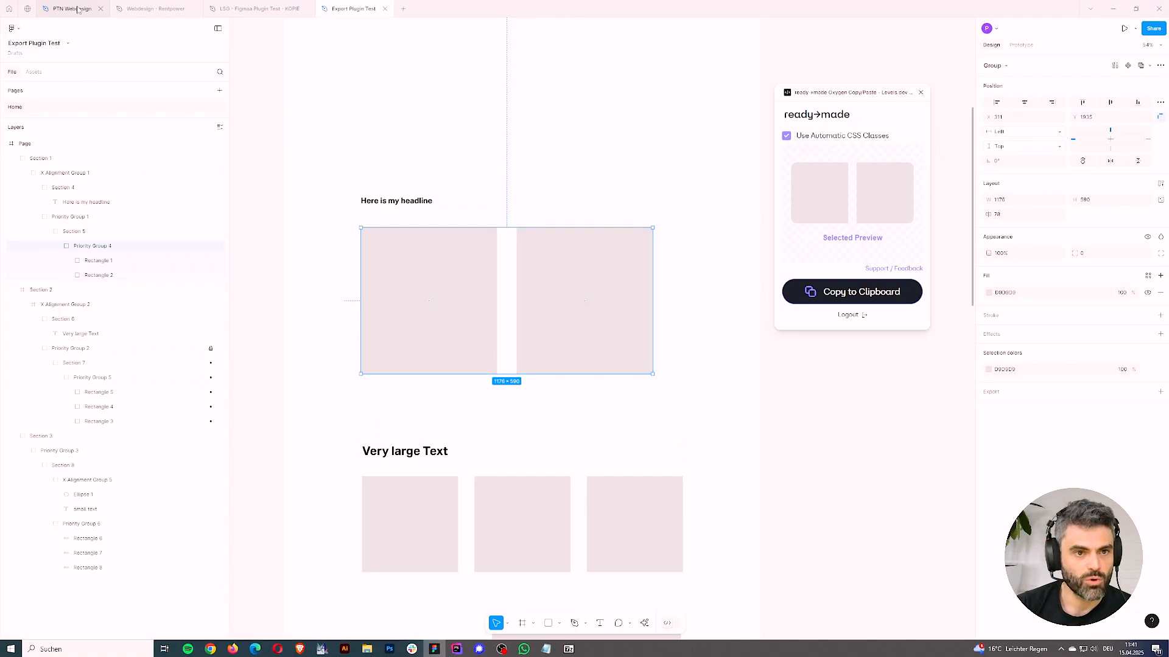
Step: Switch to the PTN Webdesign file in Figma, copy the three-number Frame 890 with the ready→made plugin, and return to Oxygen
{"action": "left_click", "coordinate": [79, 10]}
{"action": "left_click", "coordinate": [494, 414]}
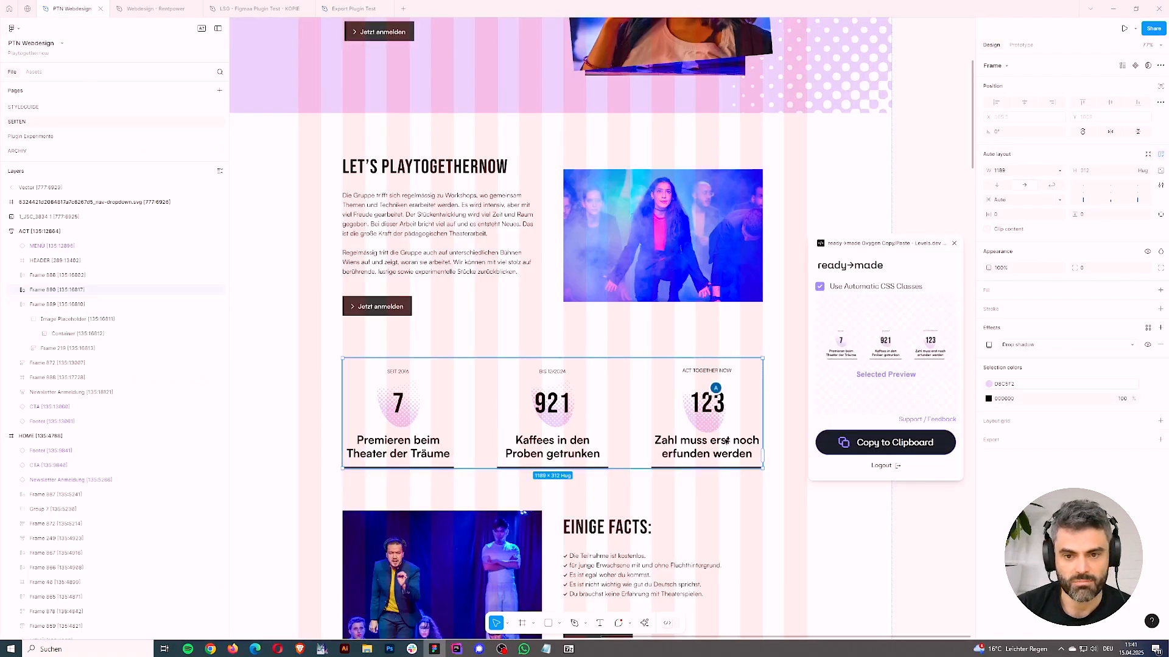
{"action": "left_click", "coordinate": [869, 450]}
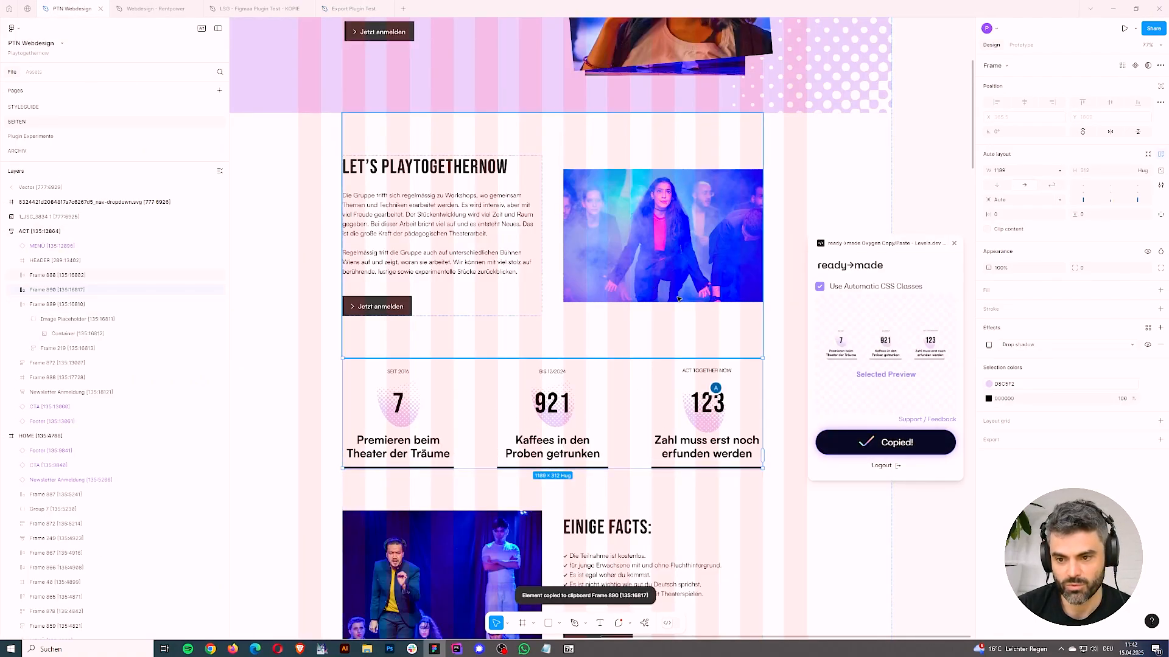
{"action": "key", "text": "alt+Tab"}
{"action": "key", "text": "alt+Tab"}
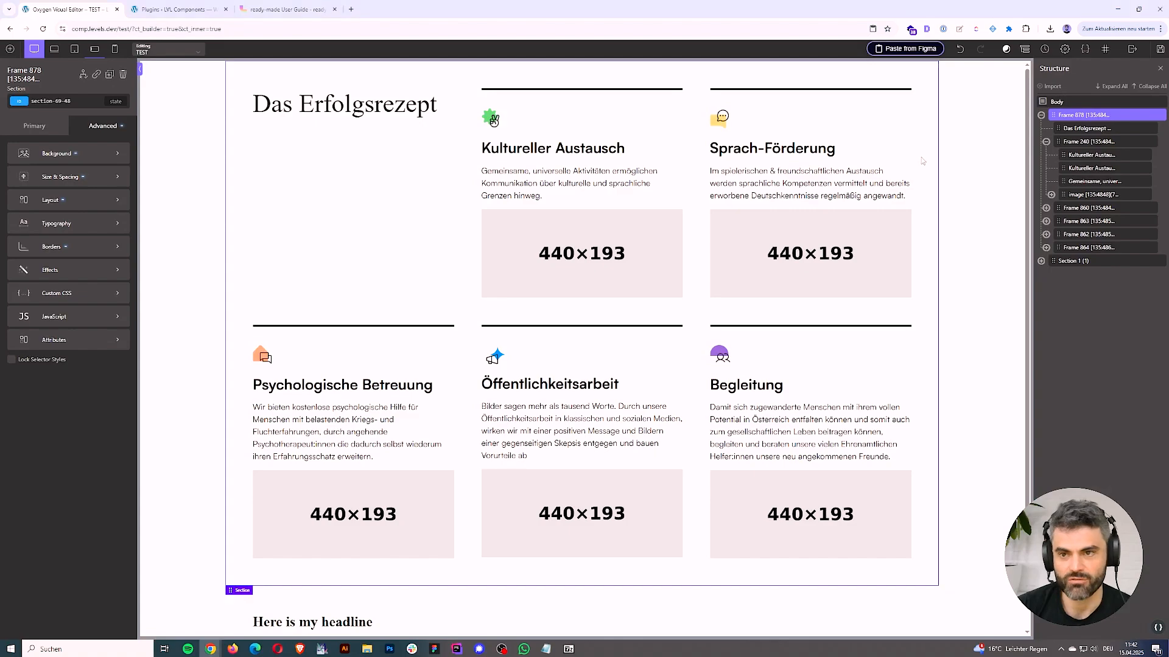
Step: Collapse Frame 878 in the structure and paste the copied Frame 890 into the page body
{"action": "left_click", "coordinate": [1076, 101]}
{"action": "left_click", "coordinate": [1041, 115]}
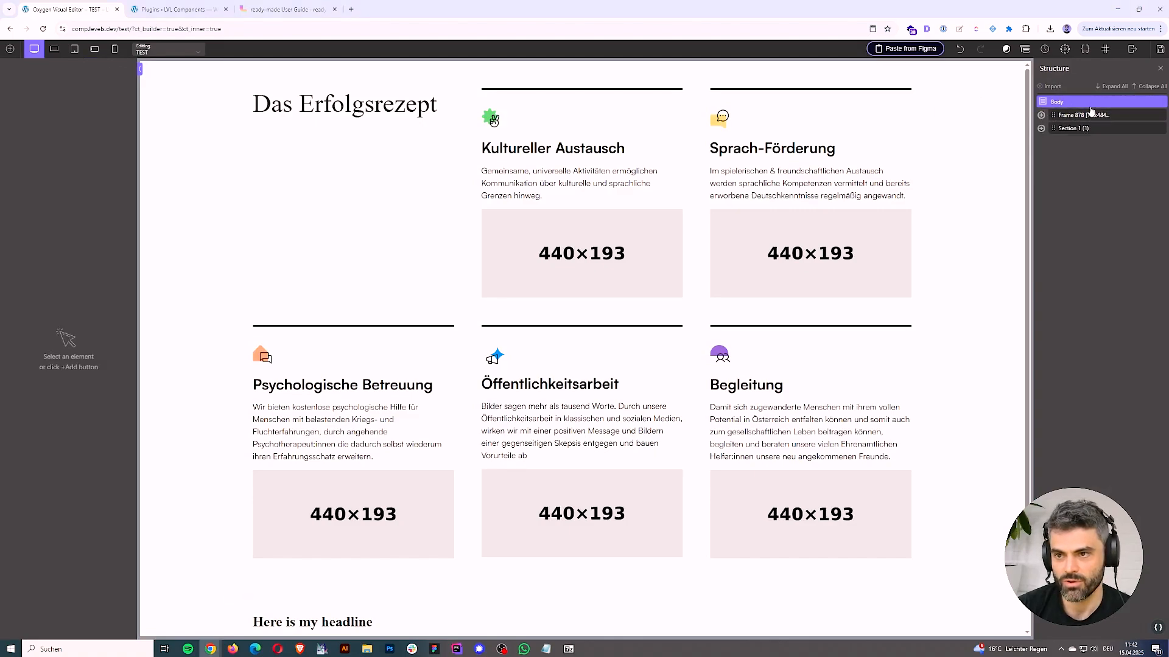
{"action": "left_click", "coordinate": [925, 50]}
{"action": "scroll", "coordinate": [909, 422], "scroll_direction": "down", "scroll_amount": 2}
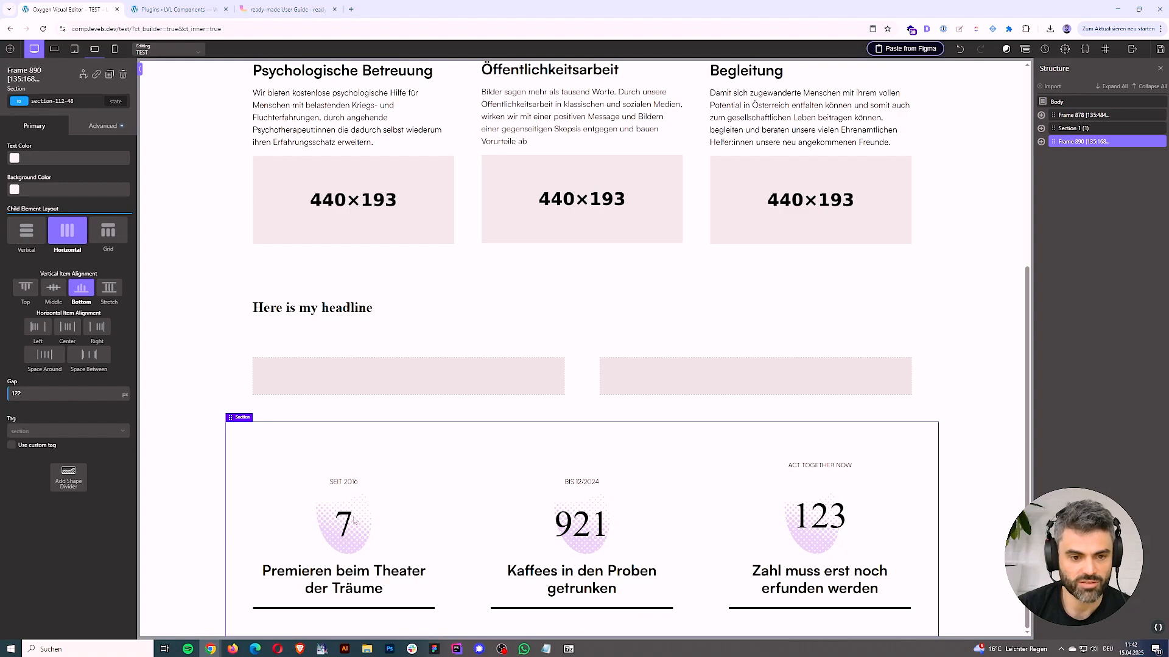
Step: Examine the nesting of Frame 890 by expanding its first Number block down to the contents of Frame 869
{"action": "left_click", "coordinate": [1041, 141]}
{"action": "left_click", "coordinate": [1077, 156]}
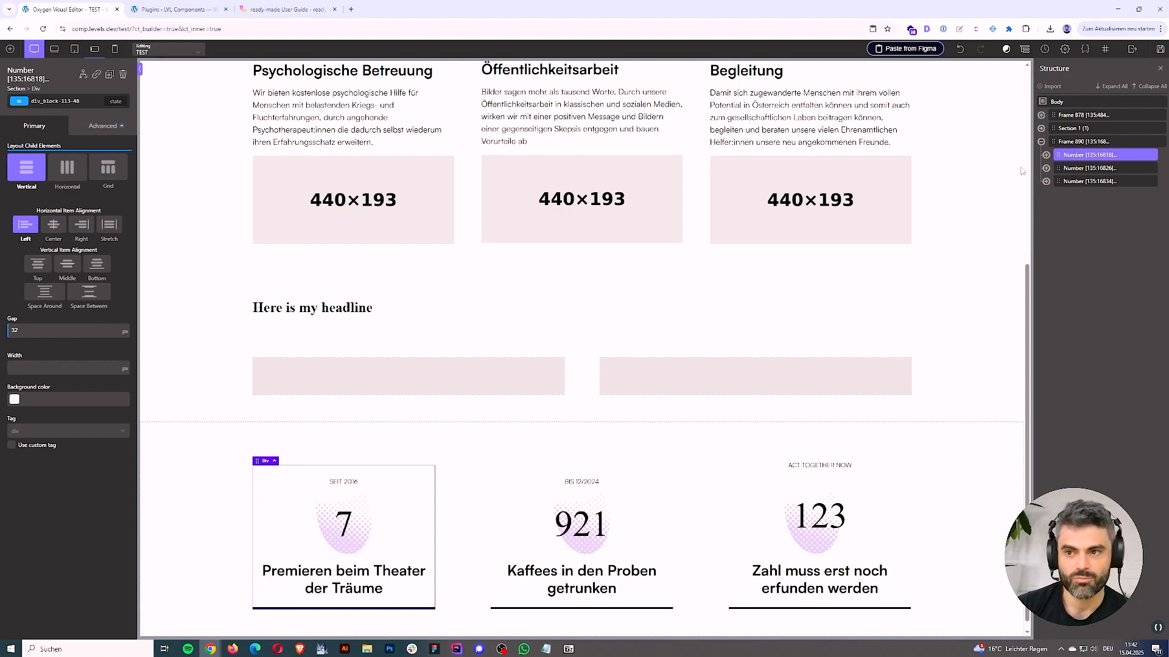
{"action": "left_click", "coordinate": [1046, 156]}
{"action": "left_click", "coordinate": [1051, 168]}
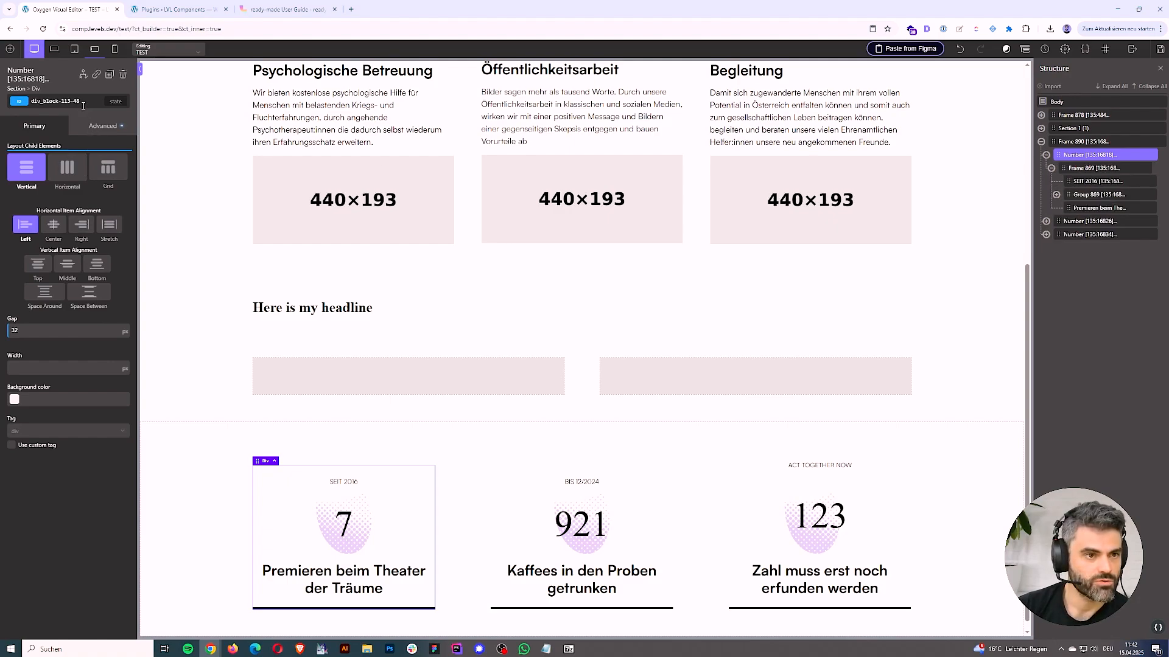
Step: Add the class lvl-column--test to the first Number block of Frame 890
{"action": "left_click", "coordinate": [83, 103]}
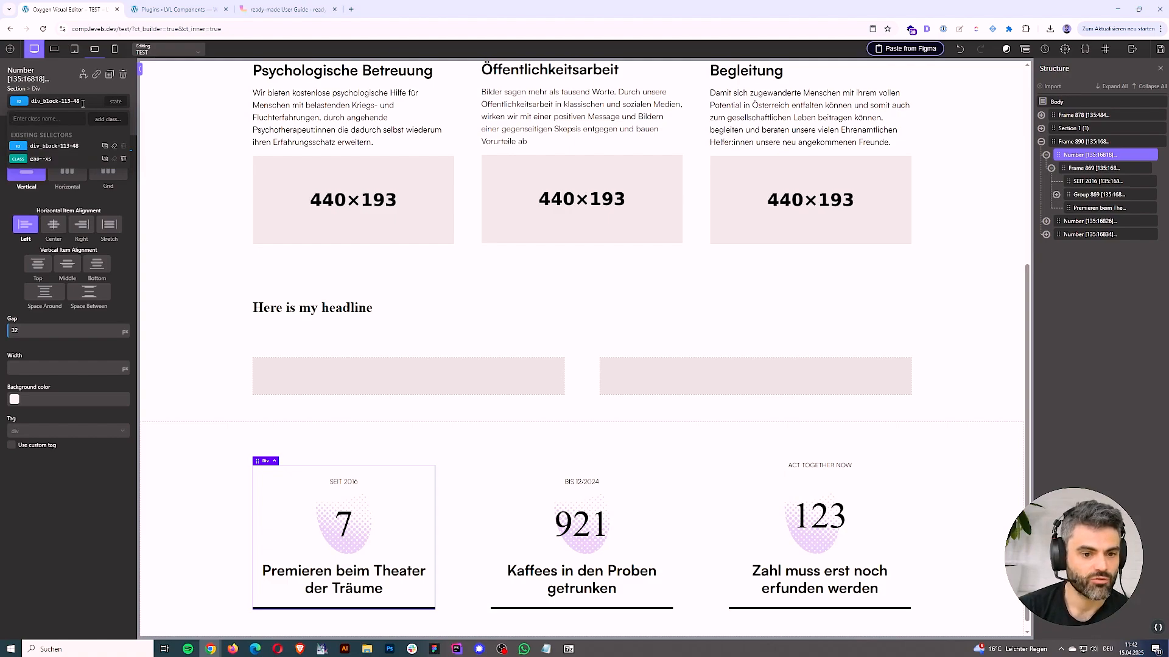
{"action": "type", "text": "lvl"}
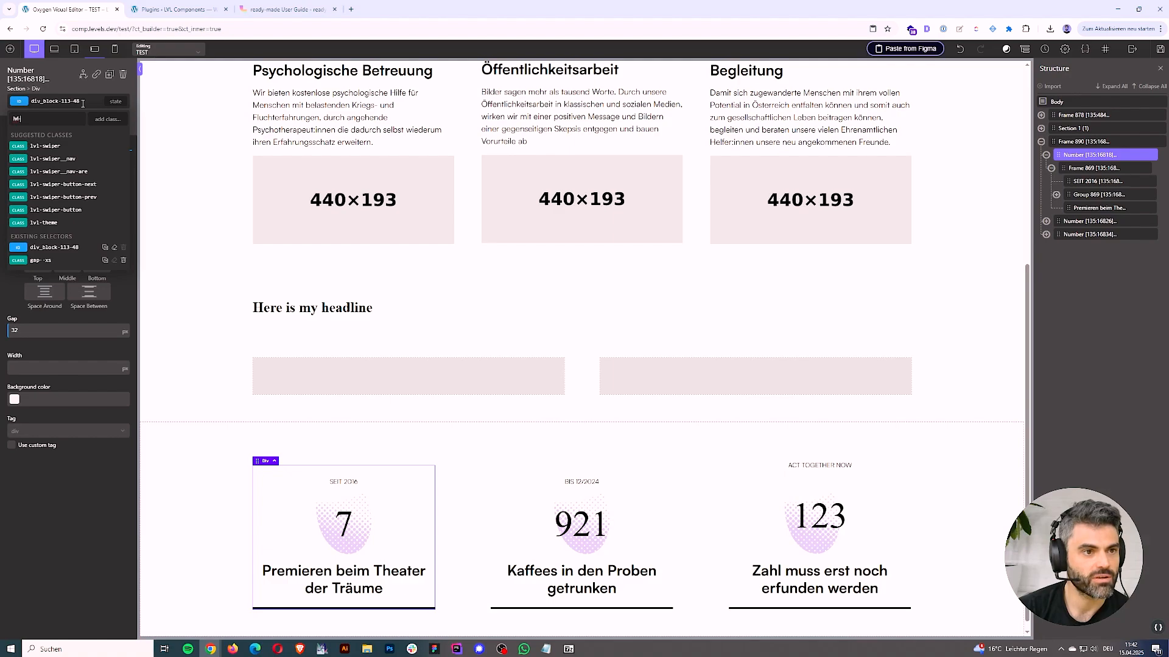
{"action": "type", "text": "-colu"}
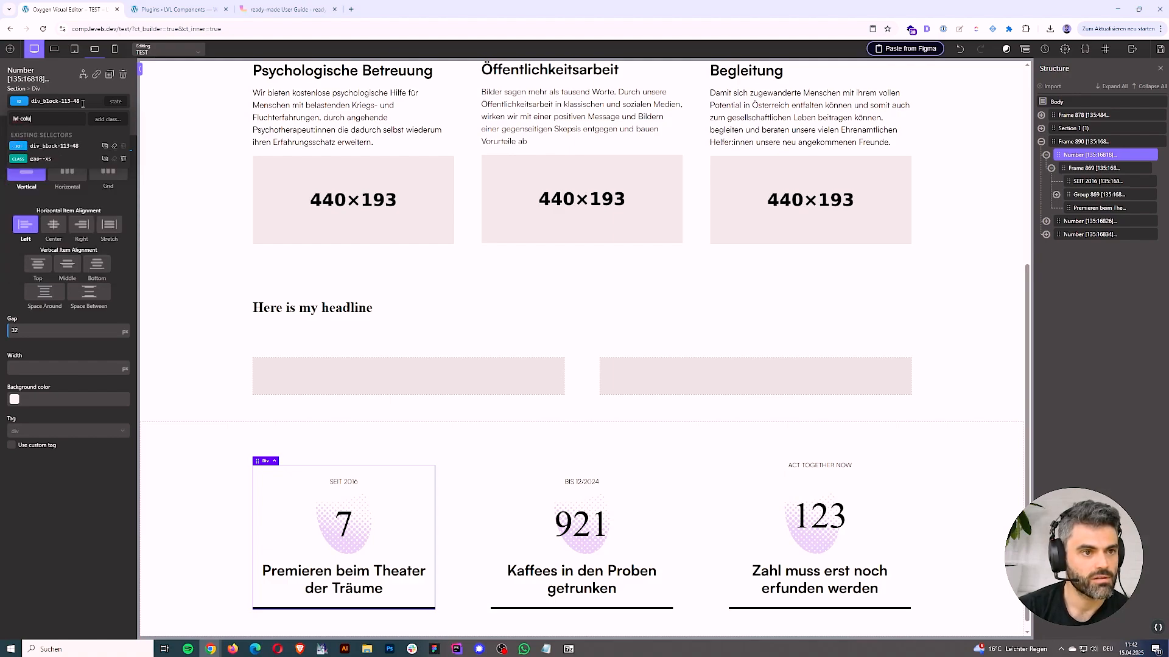
{"action": "type", "text": "mn"}
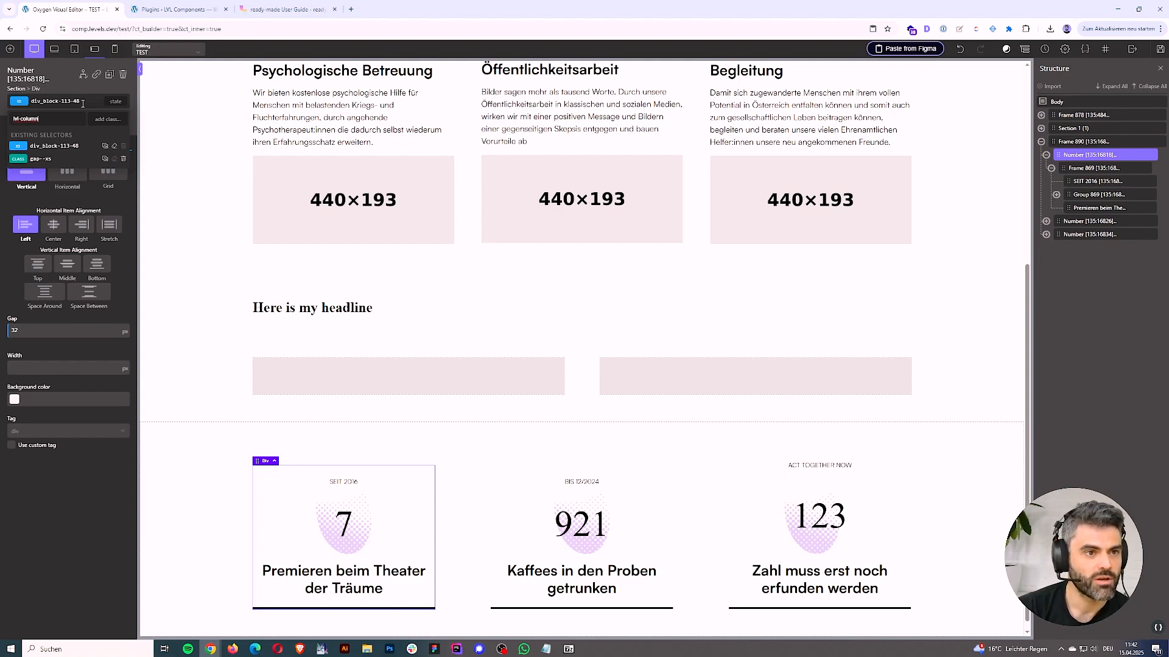
{"action": "type", "text": "-test"}
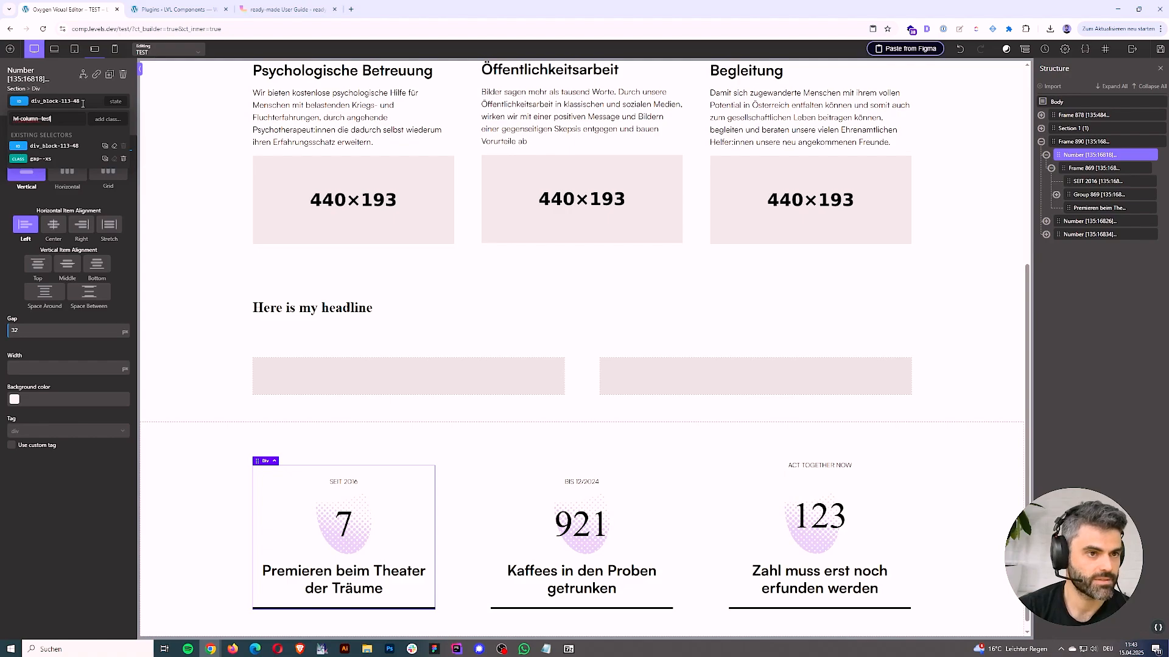
{"action": "key", "text": "Return"}
Step: Copy the first Number block's ID styles to the lvl-column--test class and delete the styles from its ID
{"action": "left_click", "coordinate": [83, 102]}
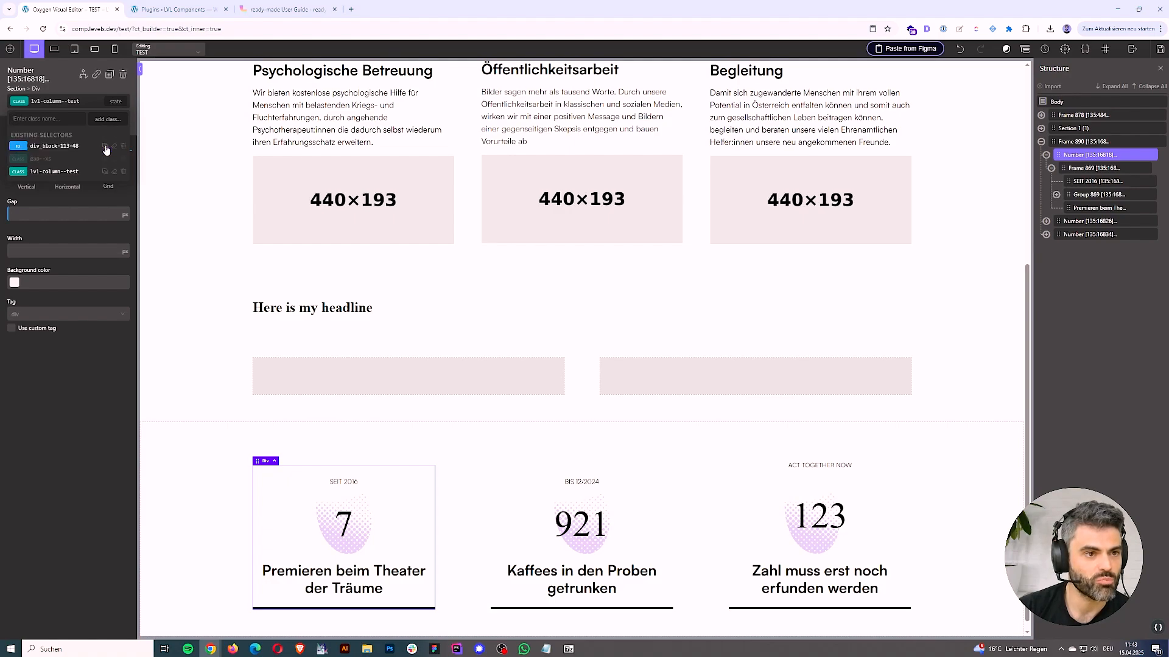
{"action": "left_click", "coordinate": [63, 173]}
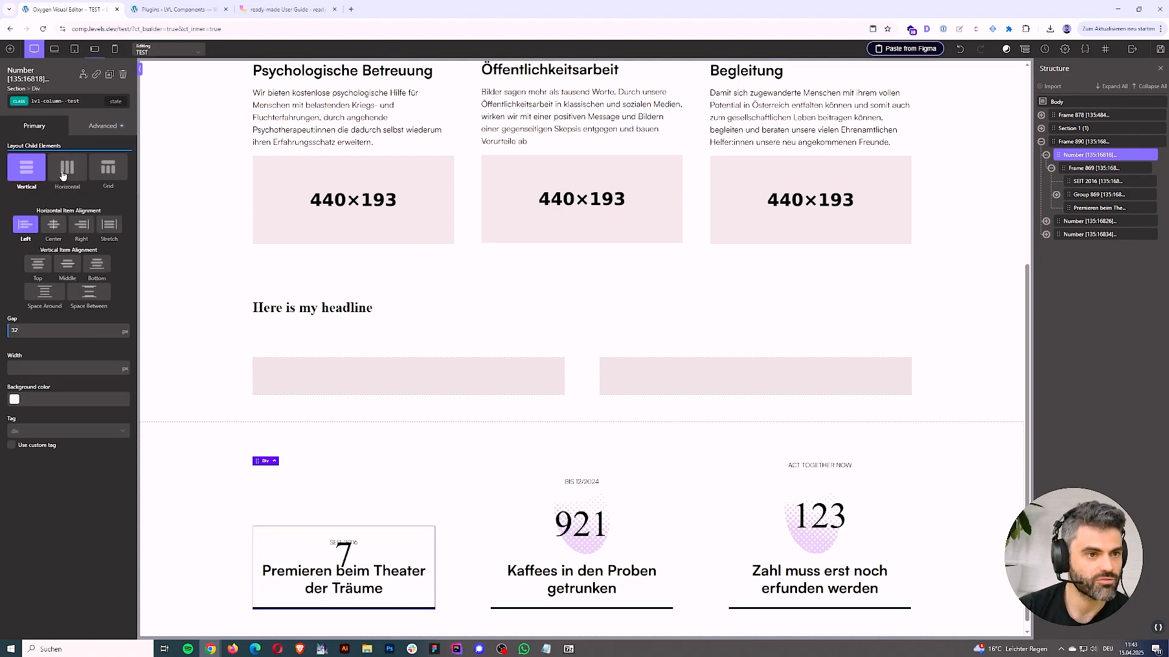
{"action": "left_click", "coordinate": [65, 102]}
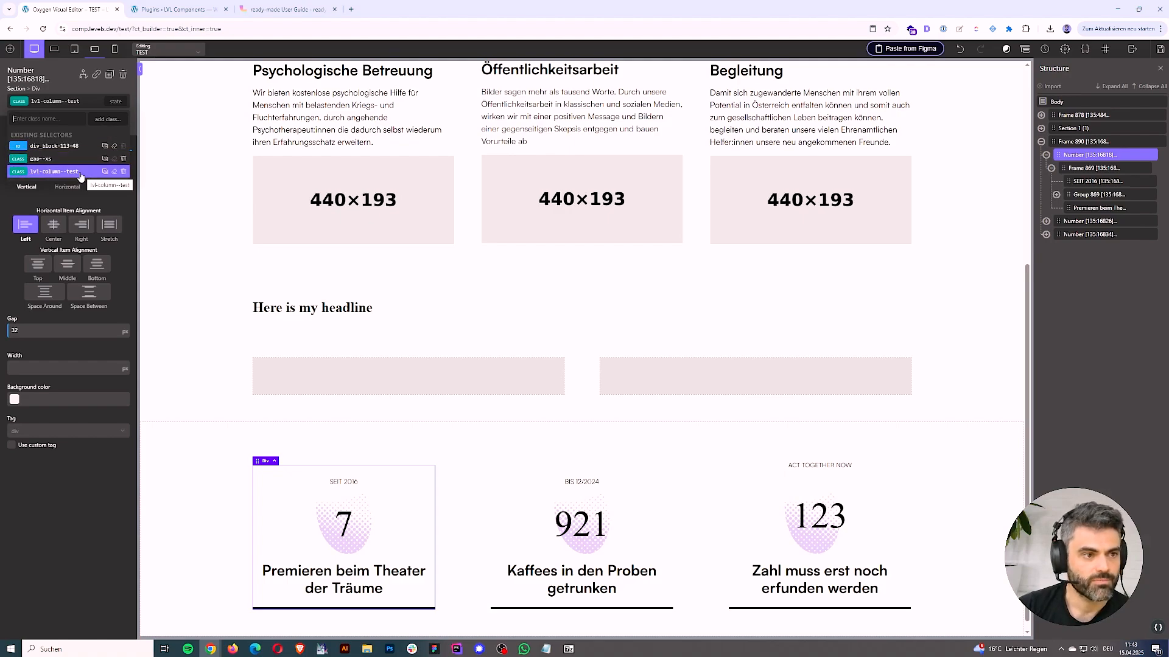
{"action": "left_click", "coordinate": [115, 148]}
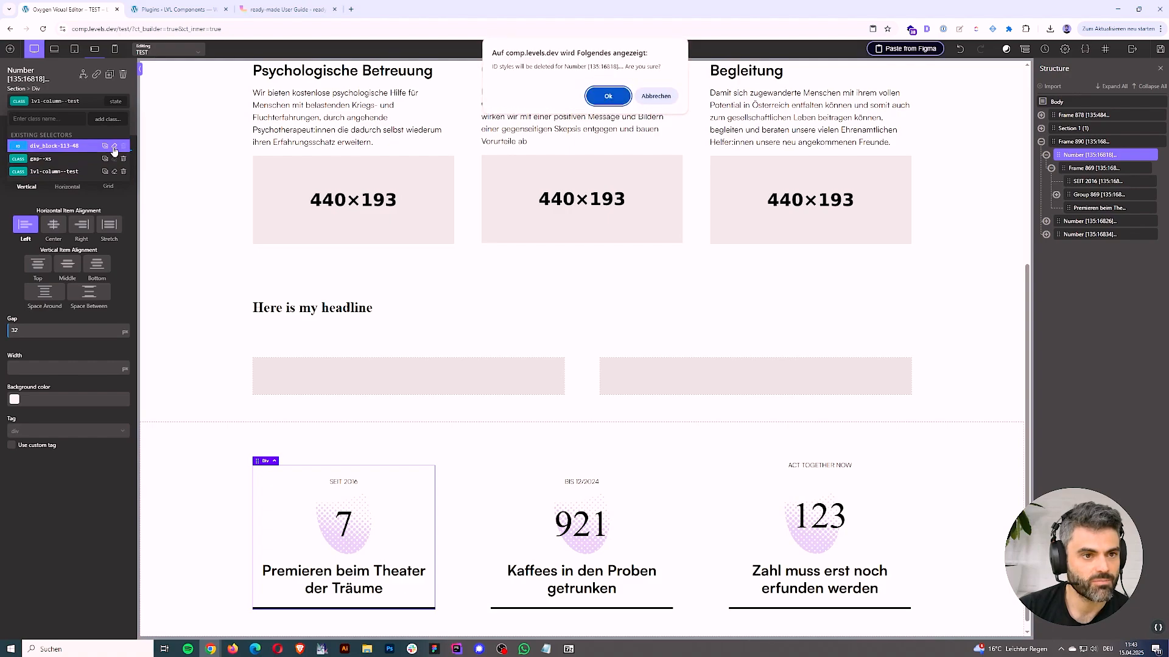
{"action": "left_click", "coordinate": [606, 96]}
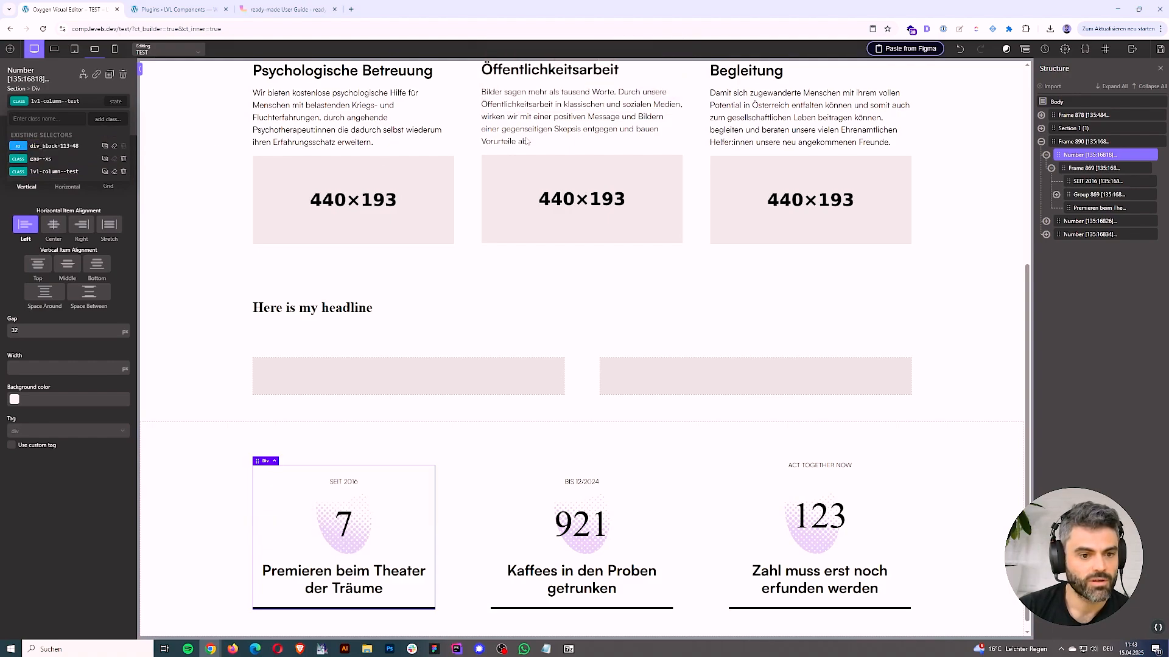
{"action": "left_click", "coordinate": [1095, 168]}
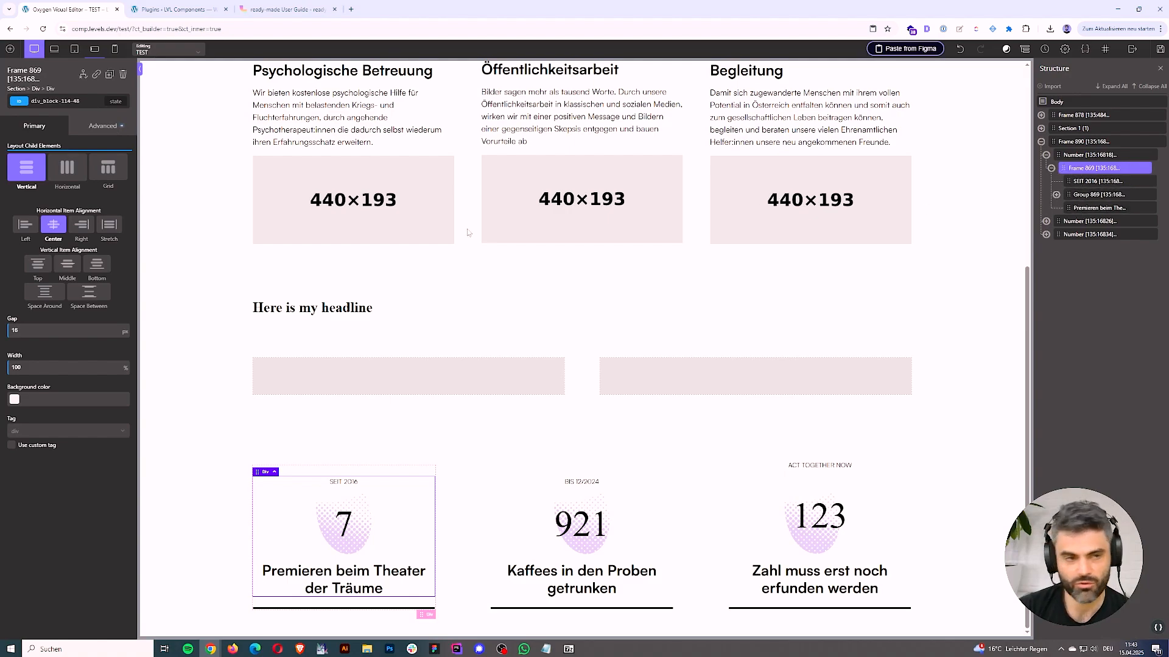
{"action": "left_click", "coordinate": [67, 101]}
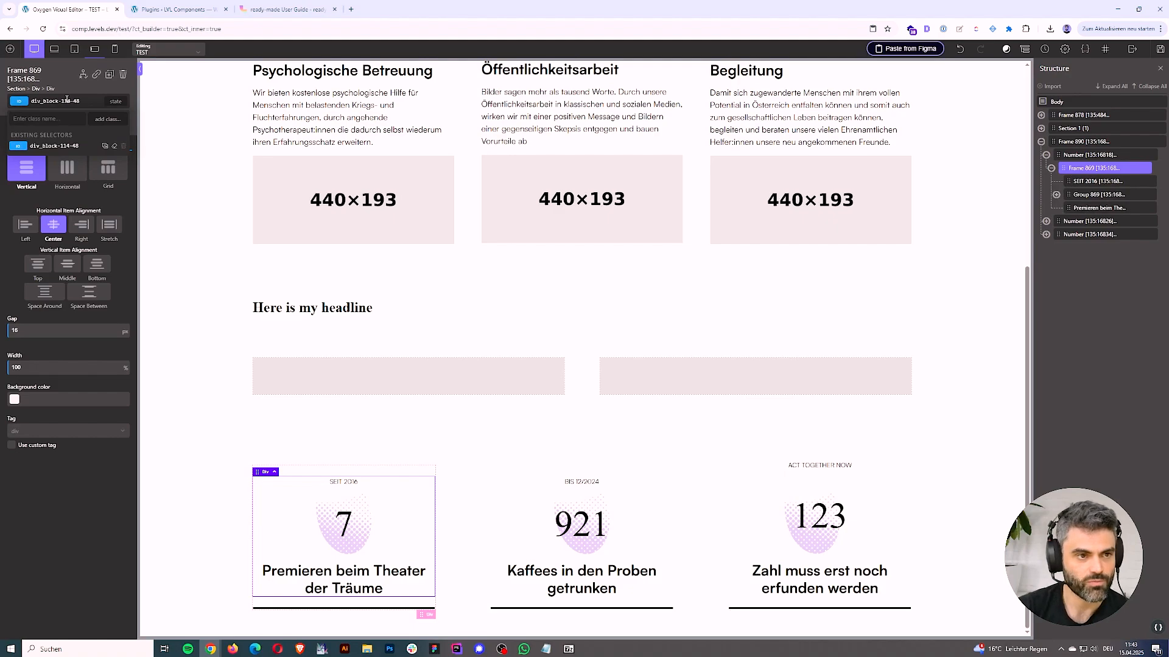
{"action": "type", "text": "lv"}
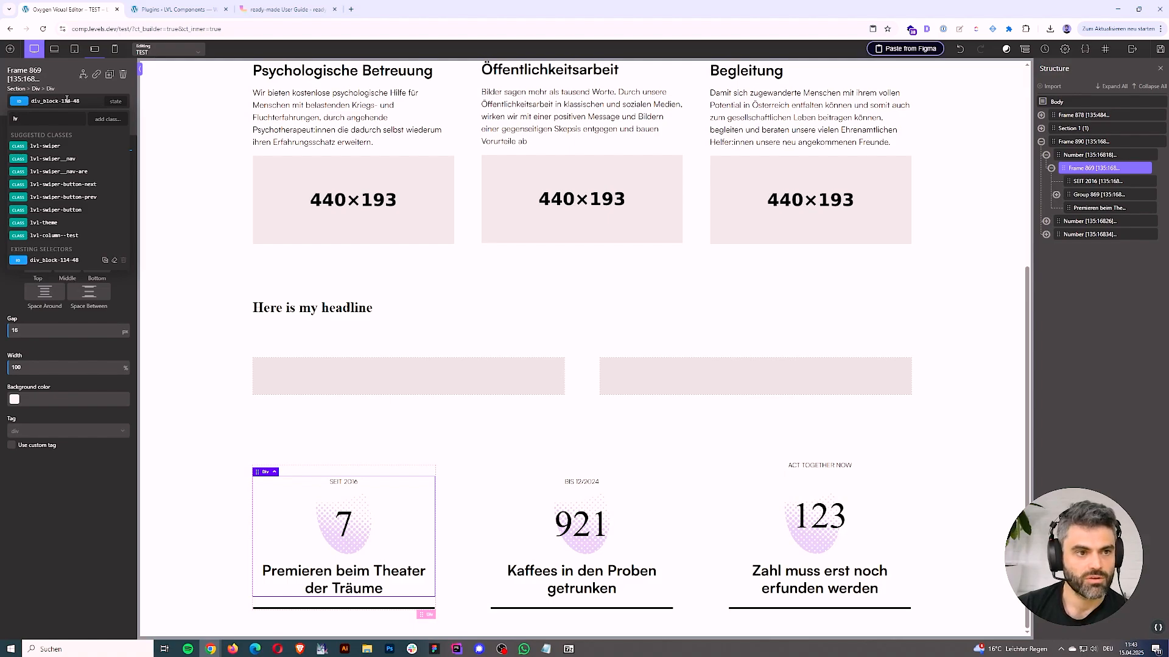
{"action": "key", "text": "BackSpace"}
{"action": "key", "text": "BackSpace"}
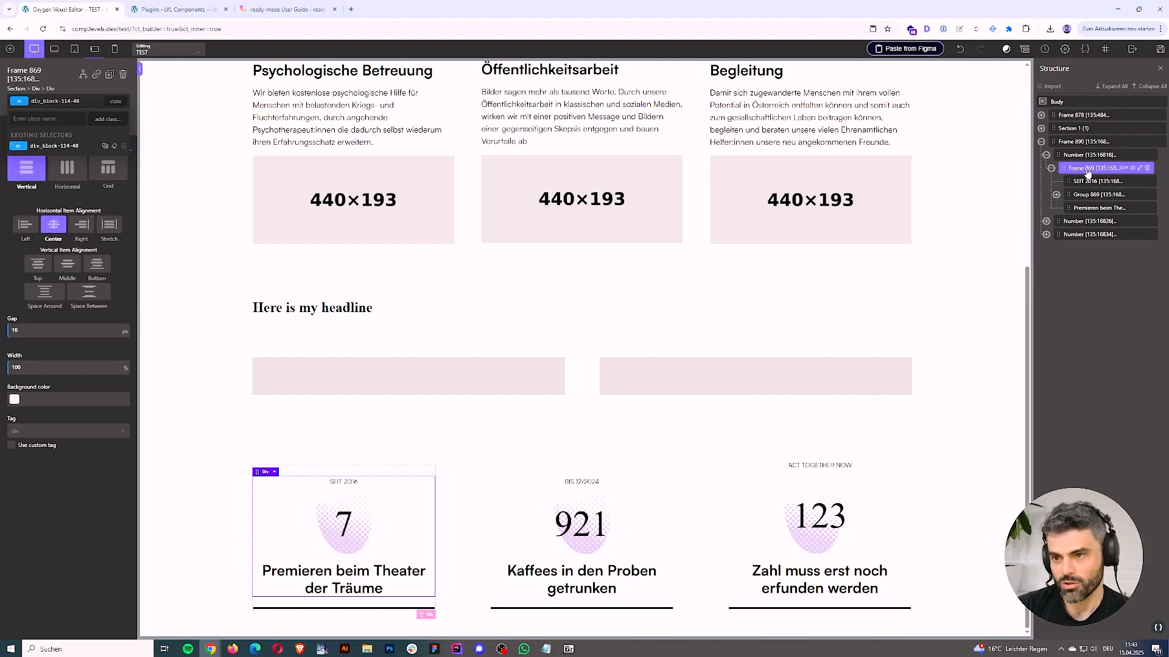
Step: Rename Frame 869 inside the first Number block as Icon Column
{"action": "left_click", "coordinate": [37, 76]}
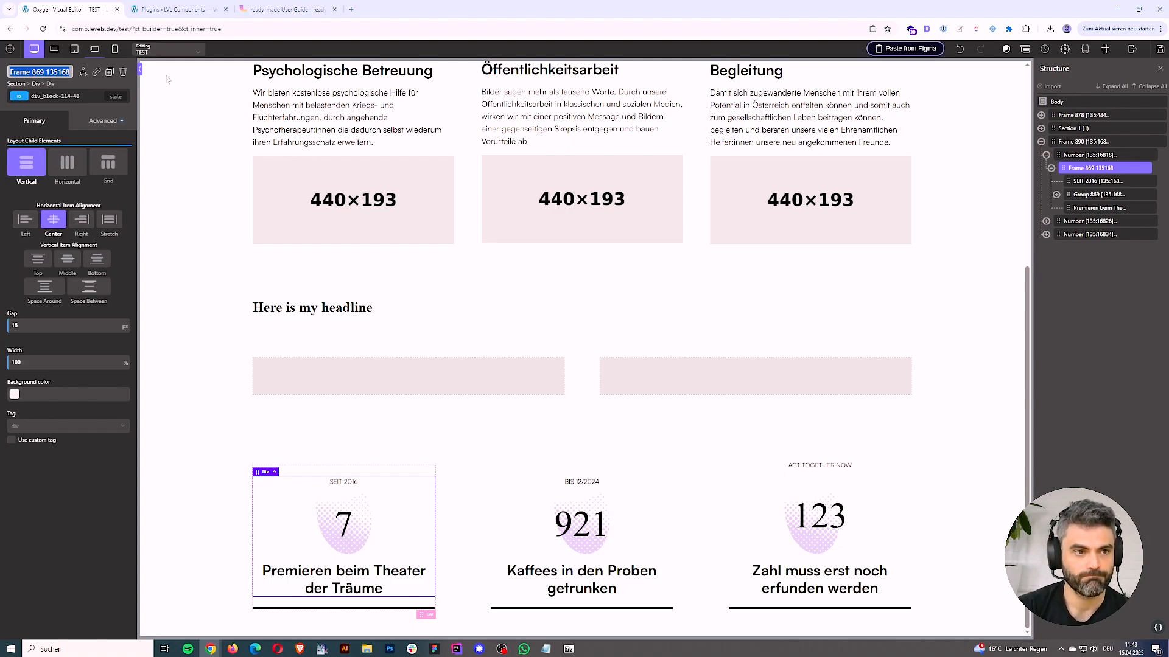
{"action": "key", "text": "BackSpace"}
{"action": "type", "text": "Icon C"}
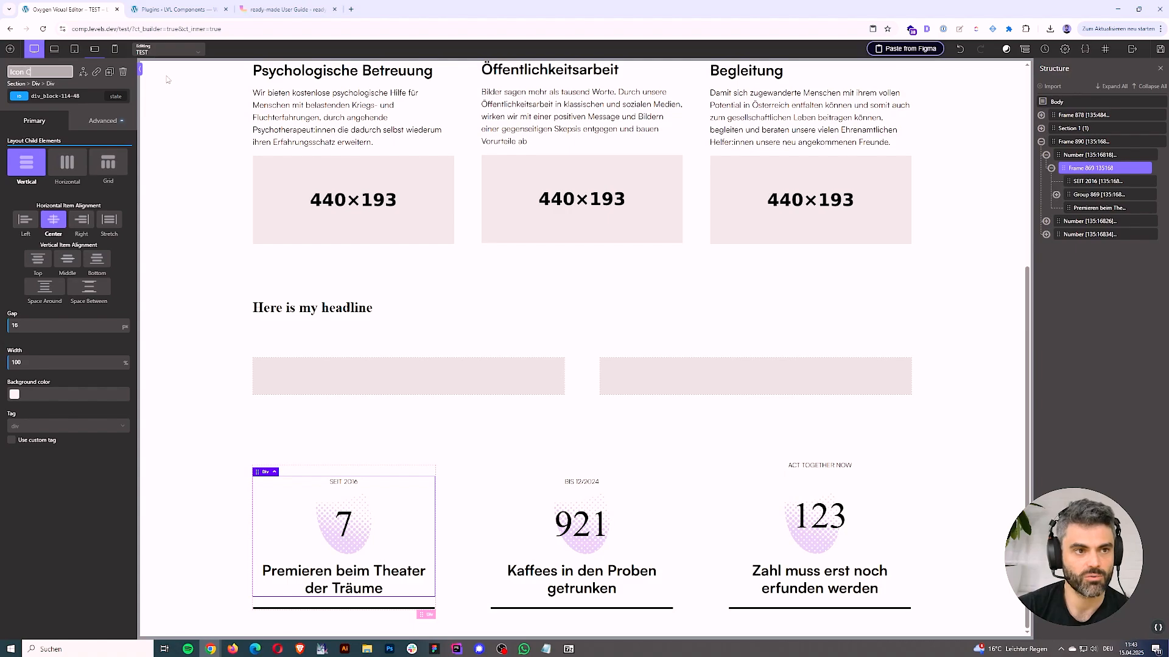
{"action": "type", "text": "olumn"}
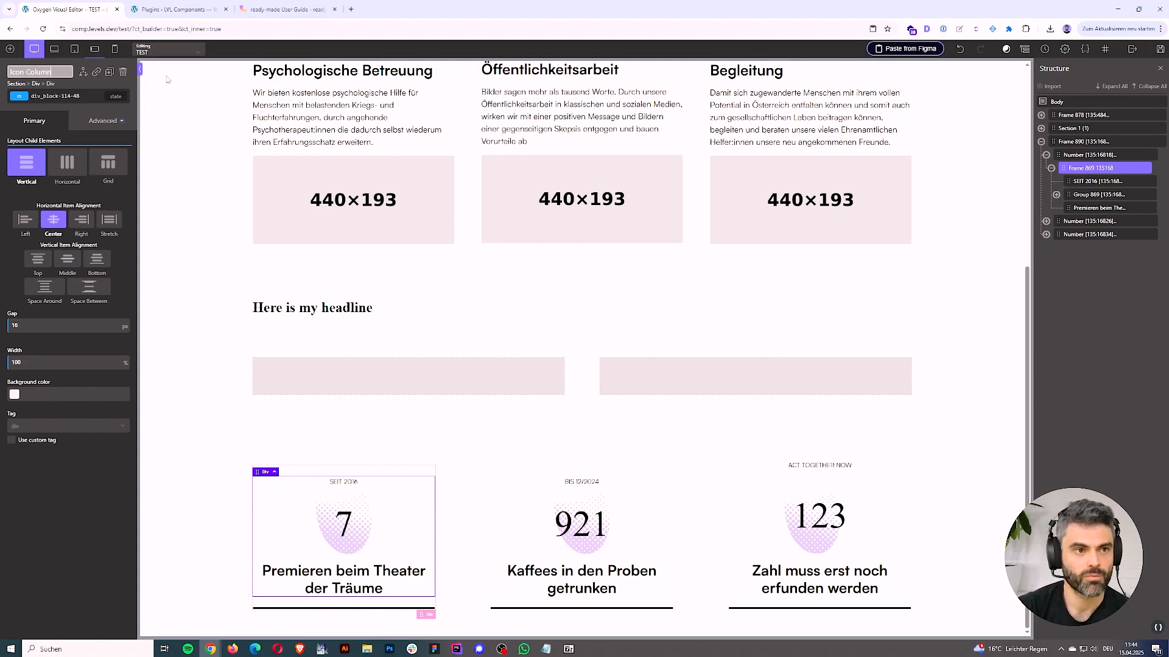
{"action": "key", "text": "Return"}
Step: Collapse Icon Column and rename its parent, the first Number block, as Number Col
{"action": "mouse_move", "coordinate": [1132, 171]}
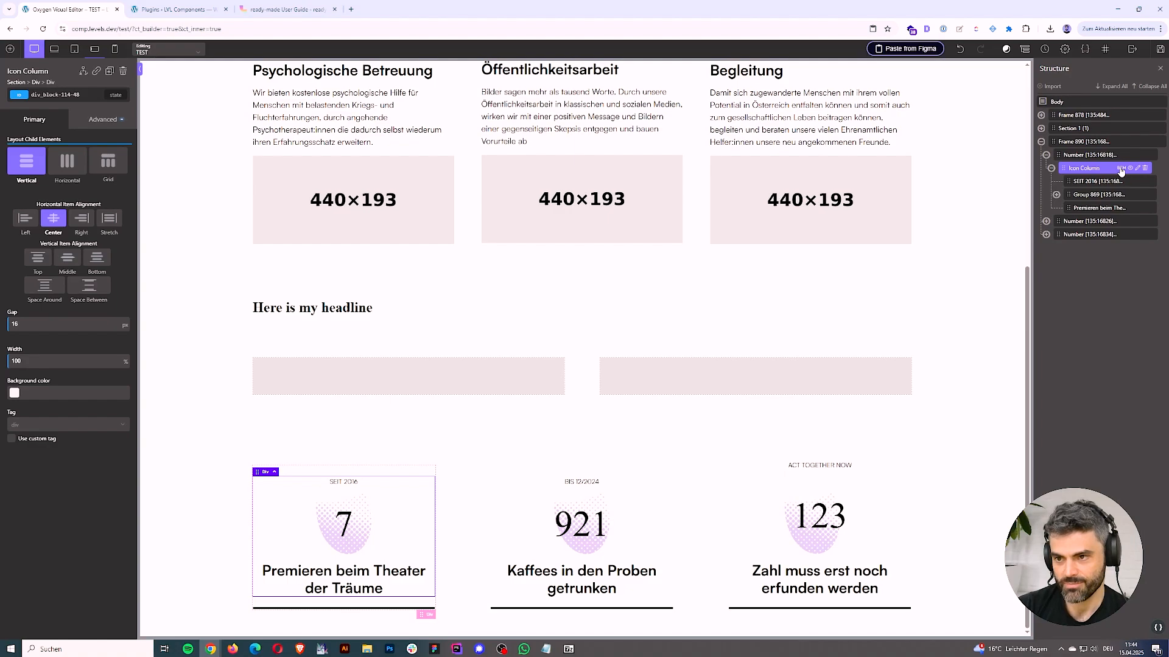
{"action": "left_click", "coordinate": [1051, 168]}
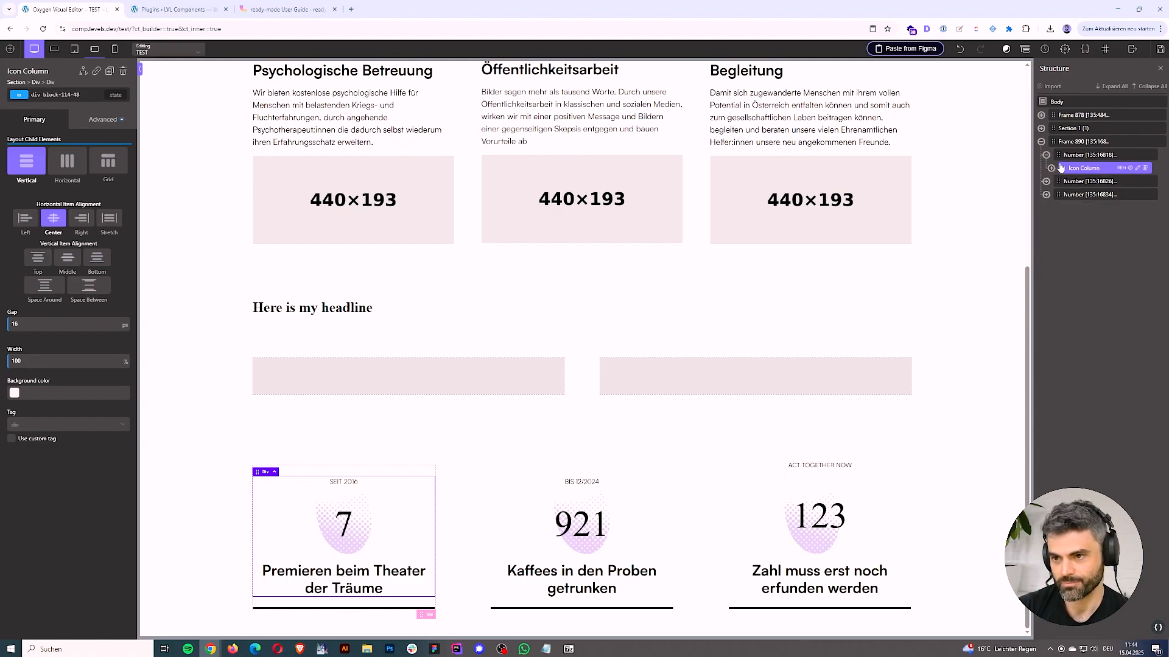
{"action": "left_click", "coordinate": [1069, 155]}
{"action": "left_click", "coordinate": [1046, 155]}
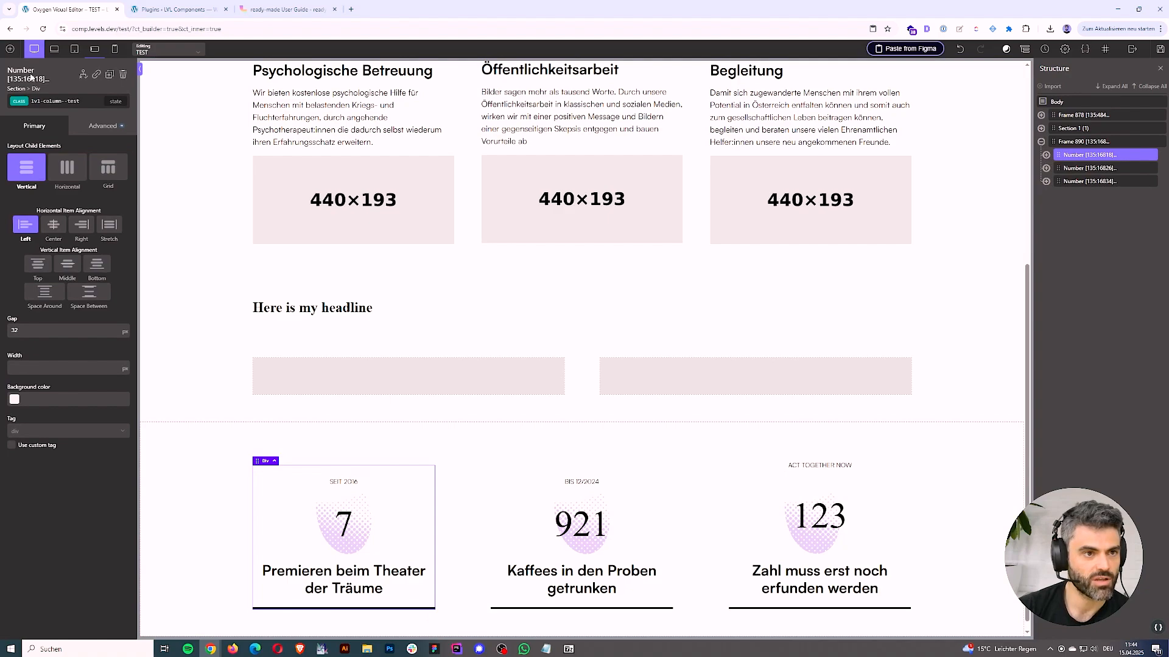
{"action": "left_click", "coordinate": [32, 74]}
{"action": "type", "text": "Number Col"}
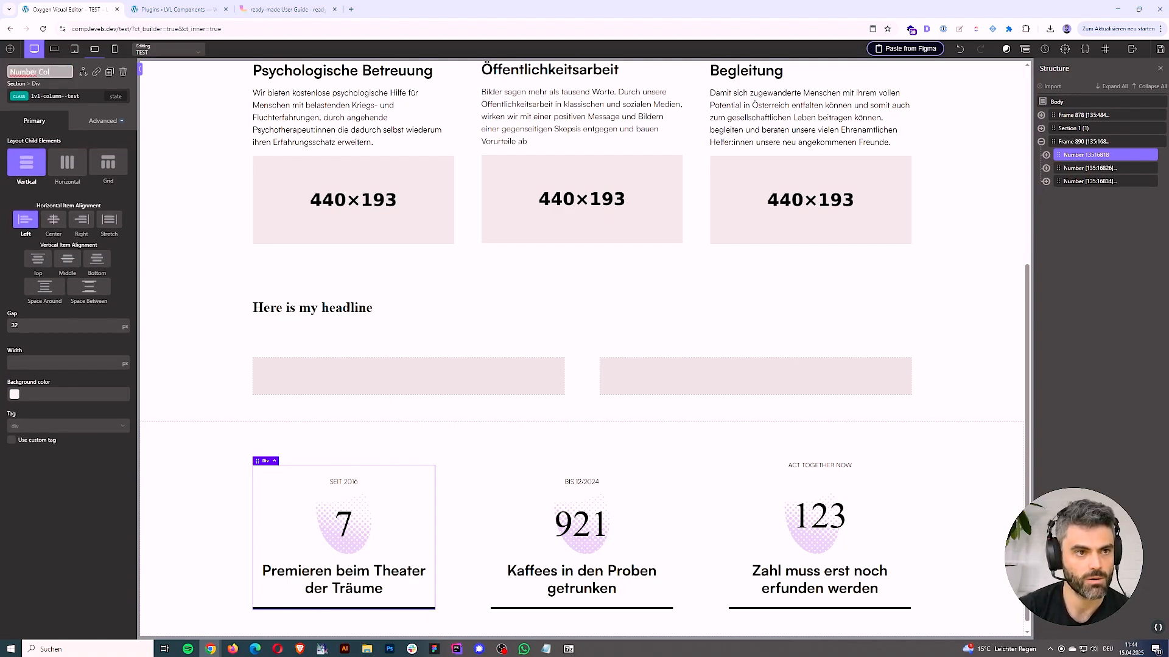
{"action": "key", "text": "Return"}
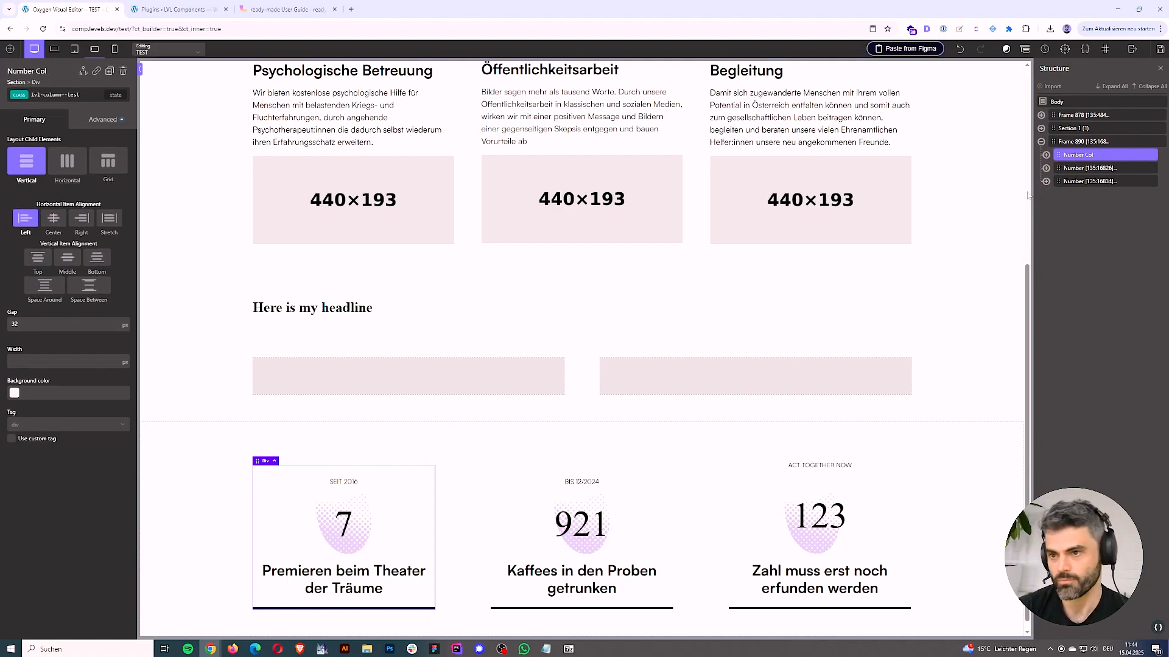
Step: Apply the generated BEM classes with the block name number-col to the elements inside Number Col
{"action": "left_click", "coordinate": [1126, 156]}
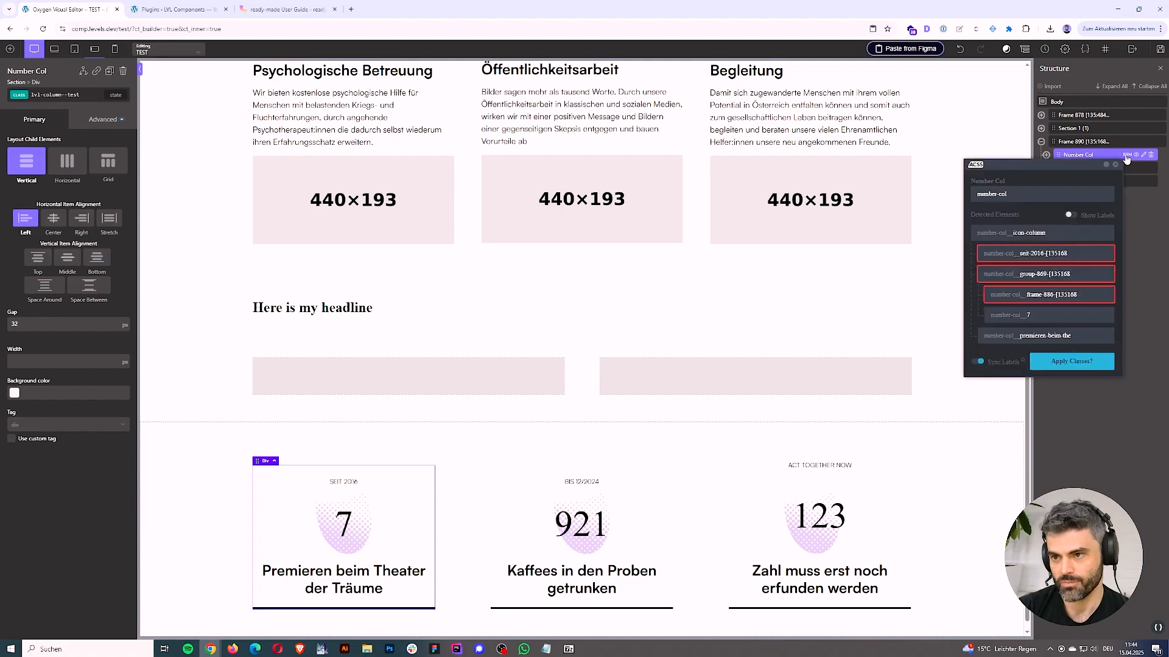
{"action": "left_click", "coordinate": [1052, 368]}
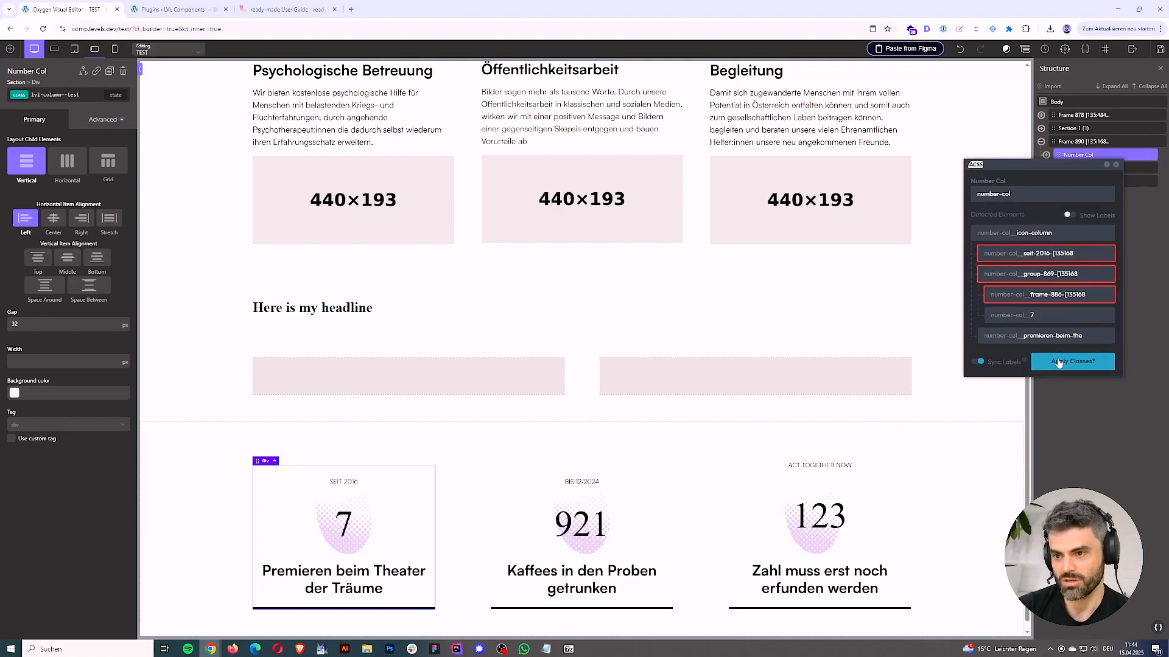
{"action": "left_click", "coordinate": [1045, 155]}
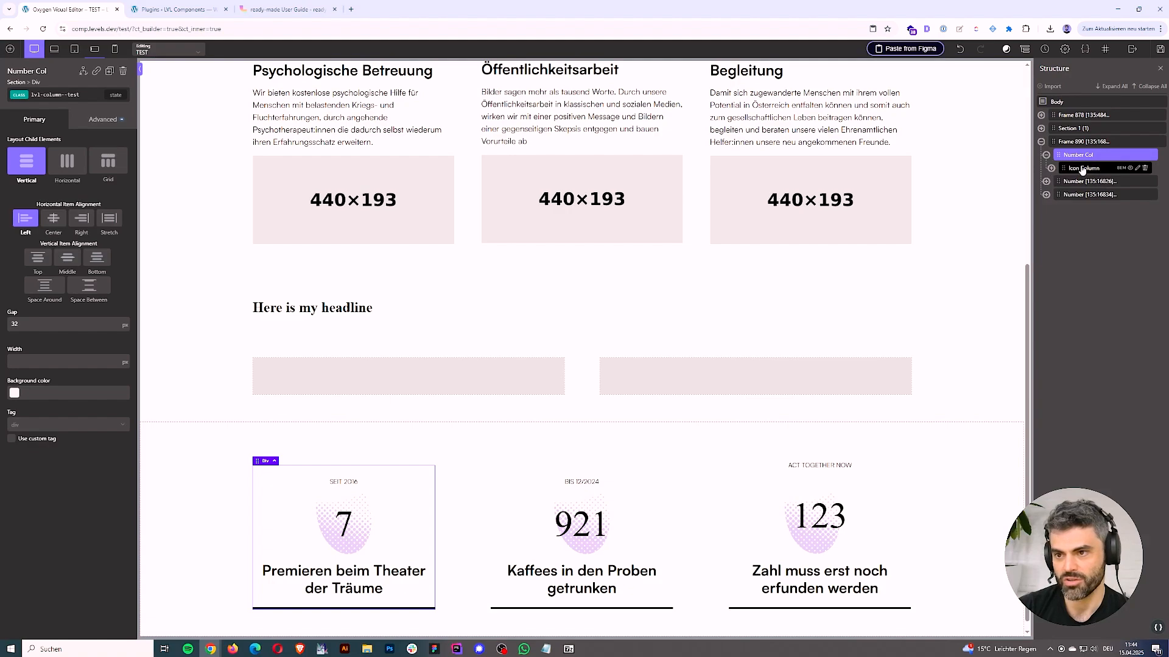
Step: Move the Icon Column's ID styles to its number-col__icon-column class
{"action": "left_click", "coordinate": [1083, 168]}
{"action": "left_click", "coordinate": [92, 100]}
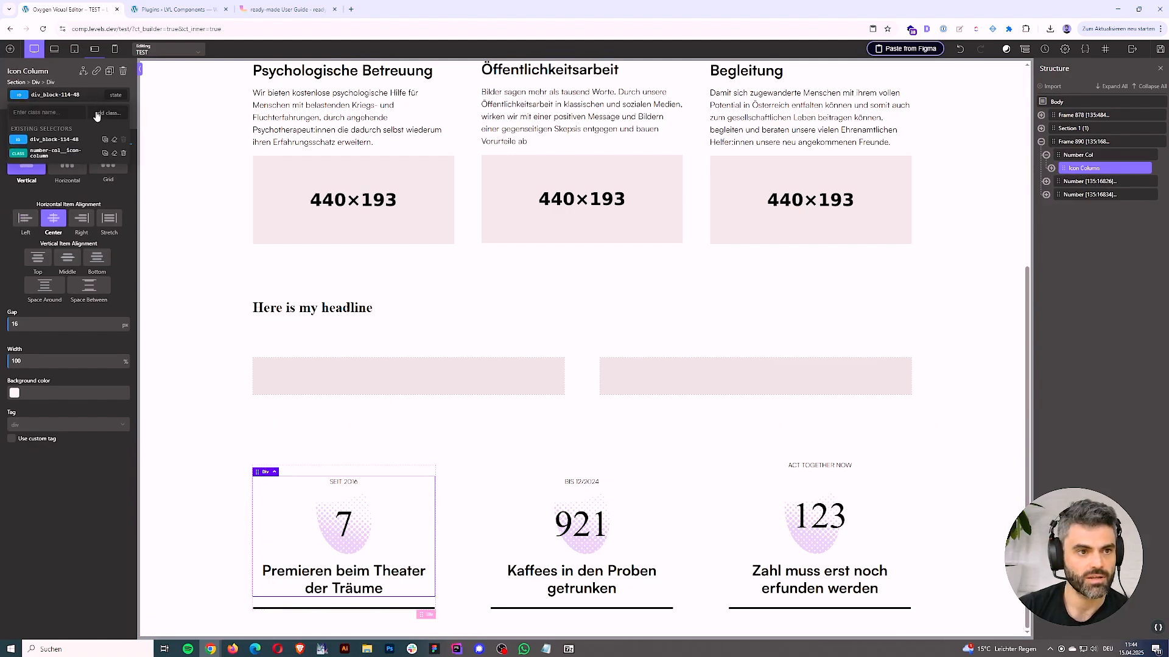
{"action": "left_click", "coordinate": [54, 153]}
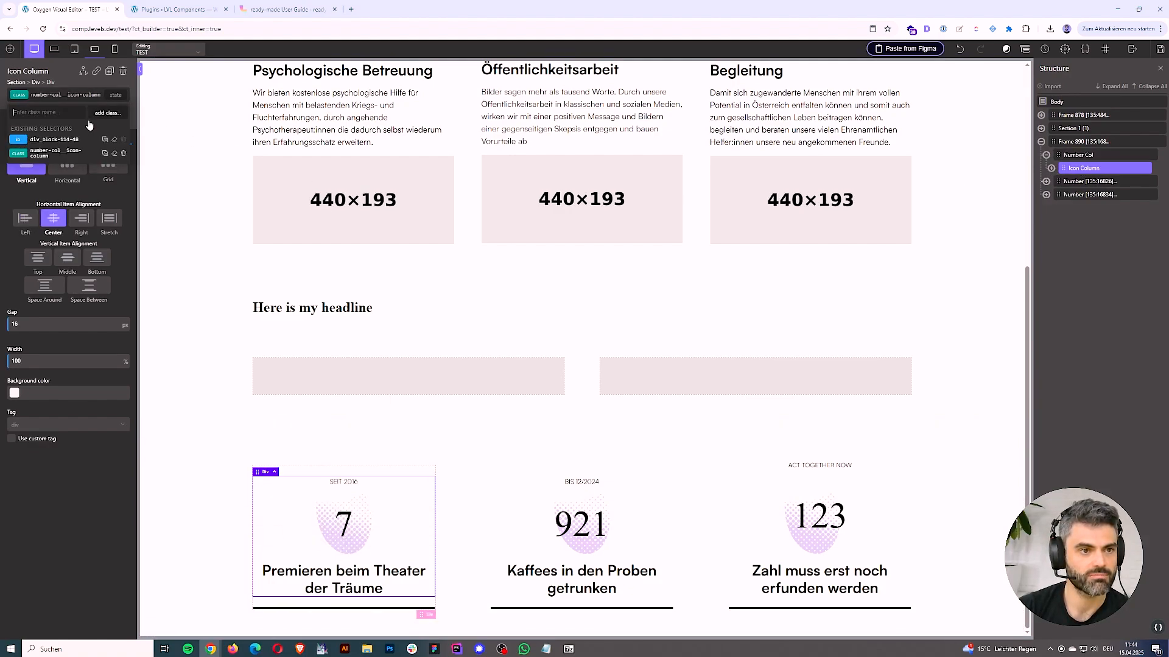
{"action": "left_click", "coordinate": [124, 139]}
{"action": "left_click", "coordinate": [606, 88]}
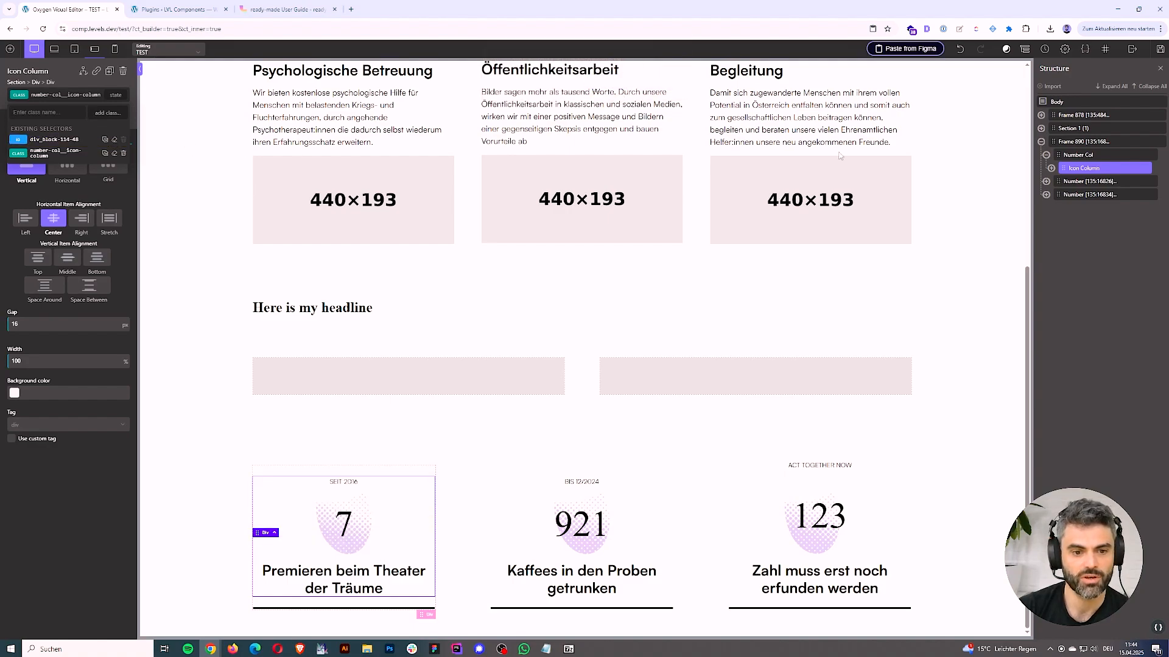
Step: Transfer the ID styles of the Seit 2016 text in Icon Column to its number-col__seit-2016 class
{"action": "left_click", "coordinate": [1051, 169]}
{"action": "left_click", "coordinate": [1094, 182]}
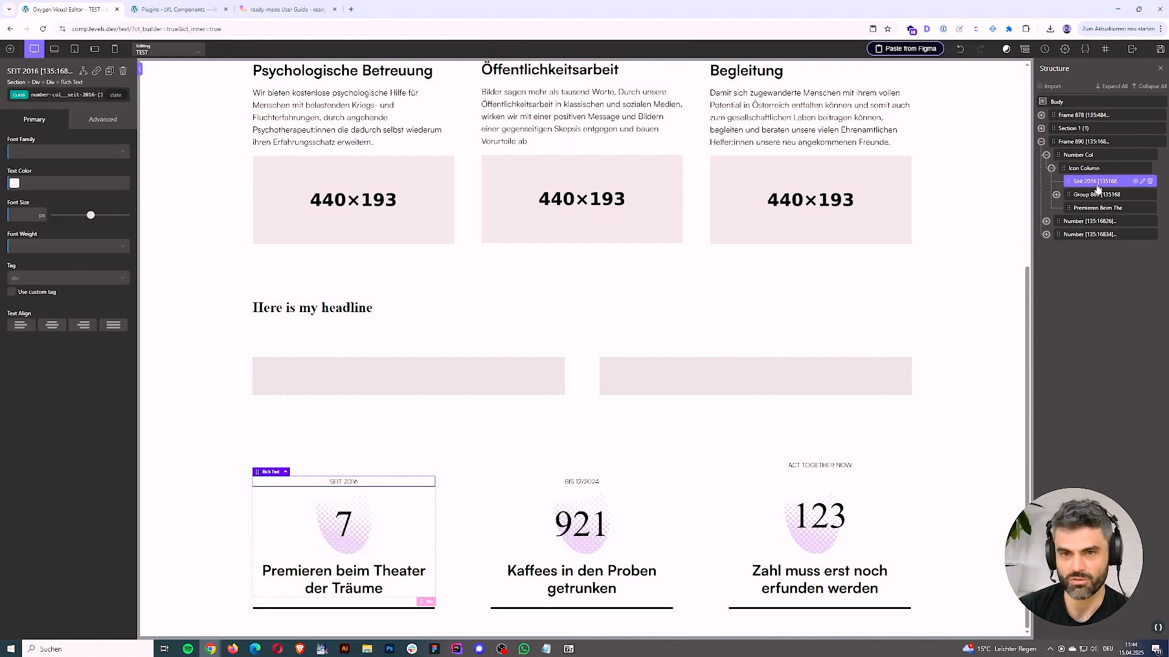
{"action": "left_click", "coordinate": [88, 94]}
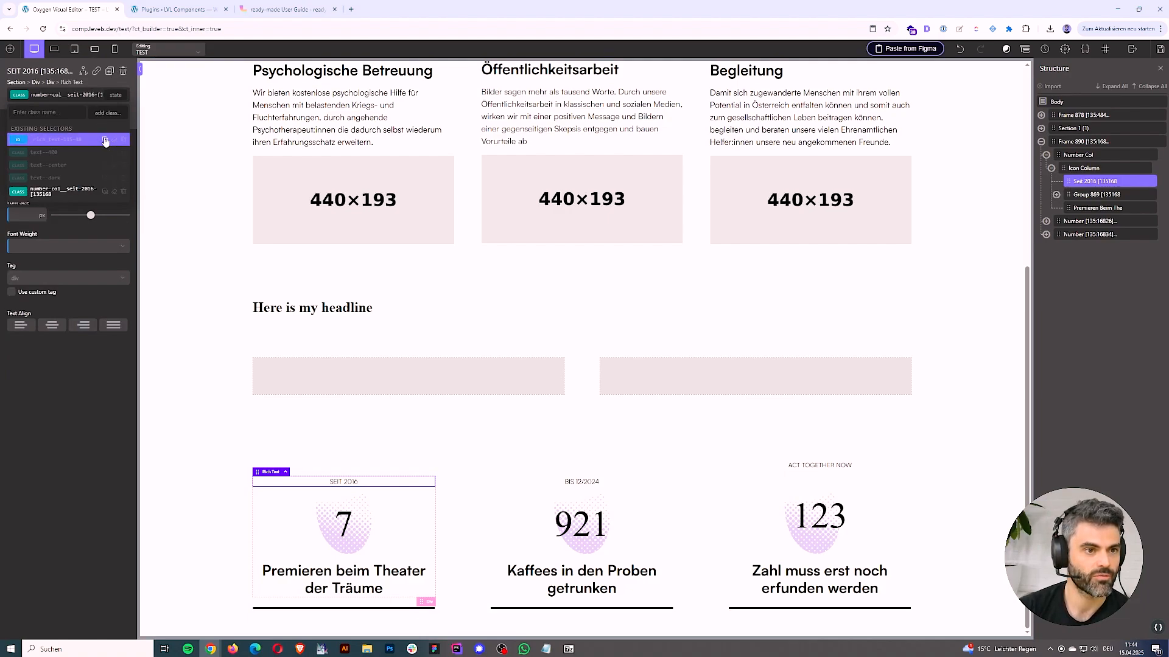
{"action": "left_click", "coordinate": [67, 196]}
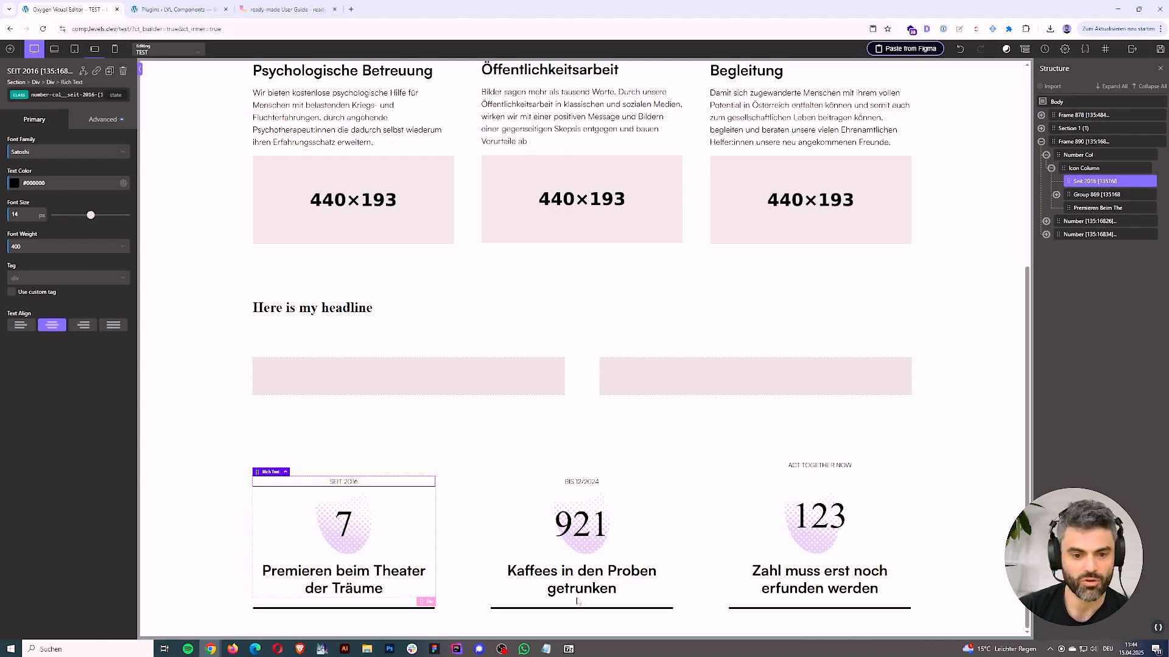
Step: Look at Figma briefly, and back in Oxygen collapse and select Frame 890 in the structure
{"action": "left_click", "coordinate": [435, 650]}
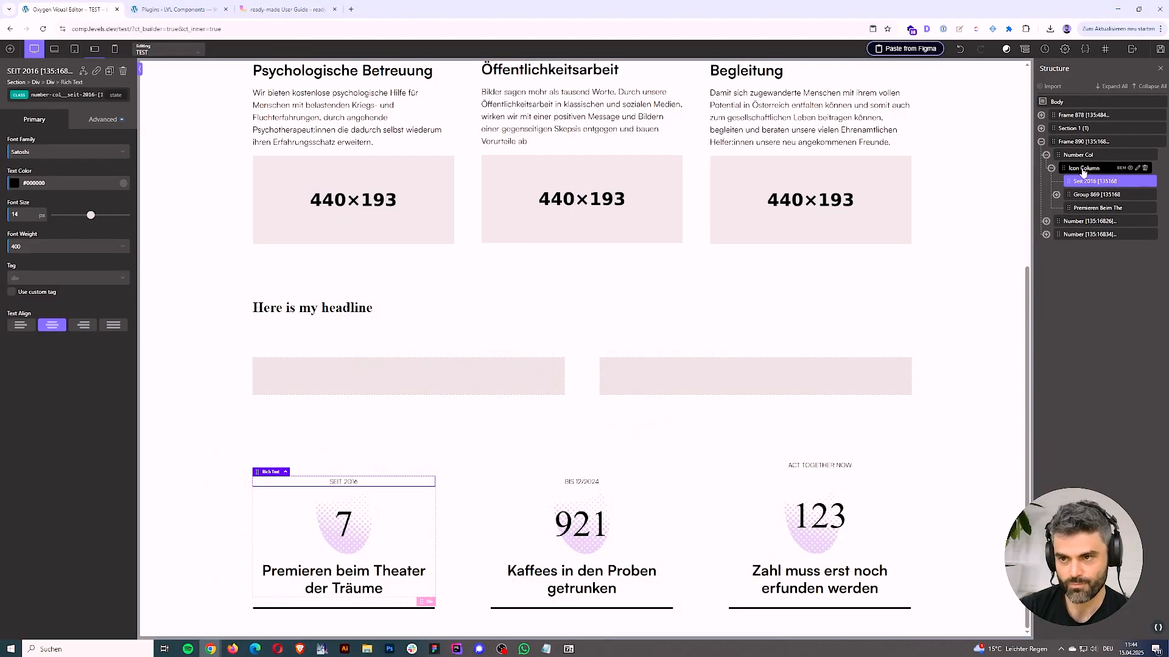
{"action": "left_click", "coordinate": [1046, 153]}
{"action": "left_click", "coordinate": [1041, 142]}
{"action": "left_click", "coordinate": [1084, 141]}
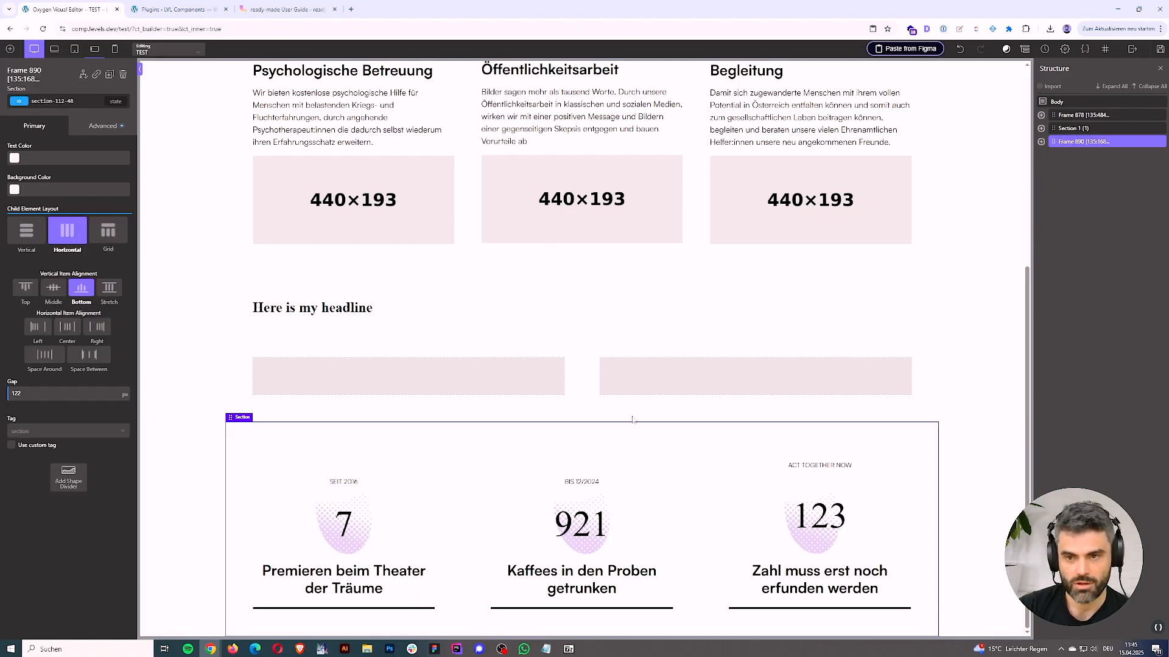
Step: Delete the two Number blocks below Number Col from Frame 890
{"action": "left_click", "coordinate": [1041, 142]}
{"action": "left_click", "coordinate": [1074, 155]}
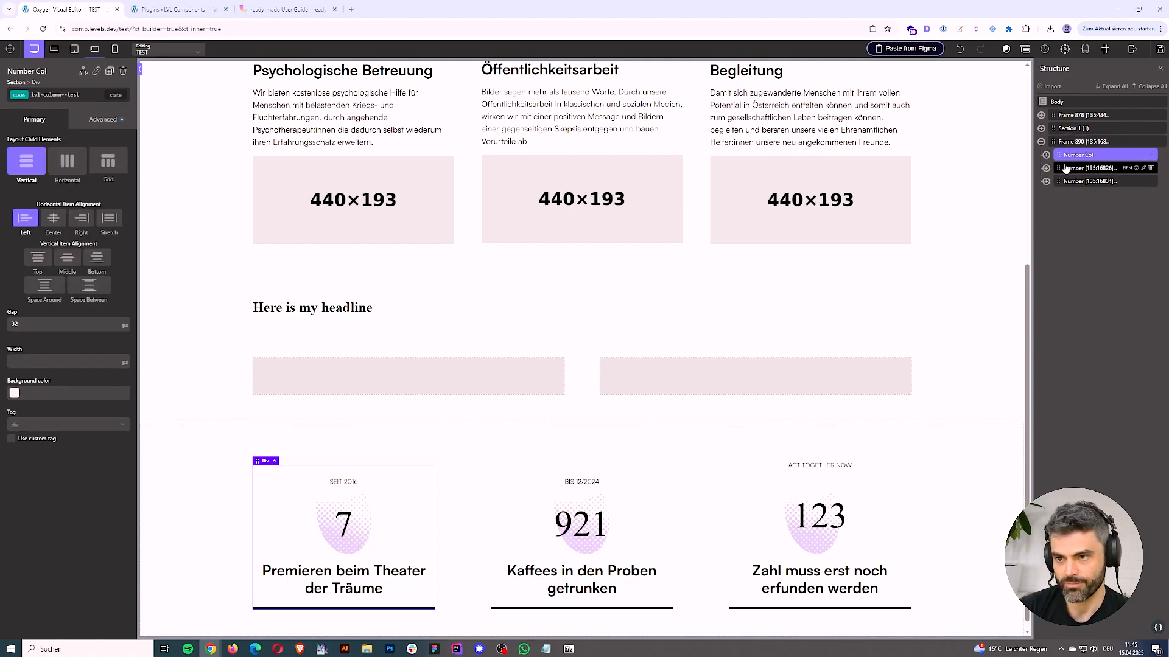
{"action": "left_click", "coordinate": [1152, 171]}
{"action": "left_click", "coordinate": [1151, 169]}
{"action": "left_click", "coordinate": [1151, 169]}
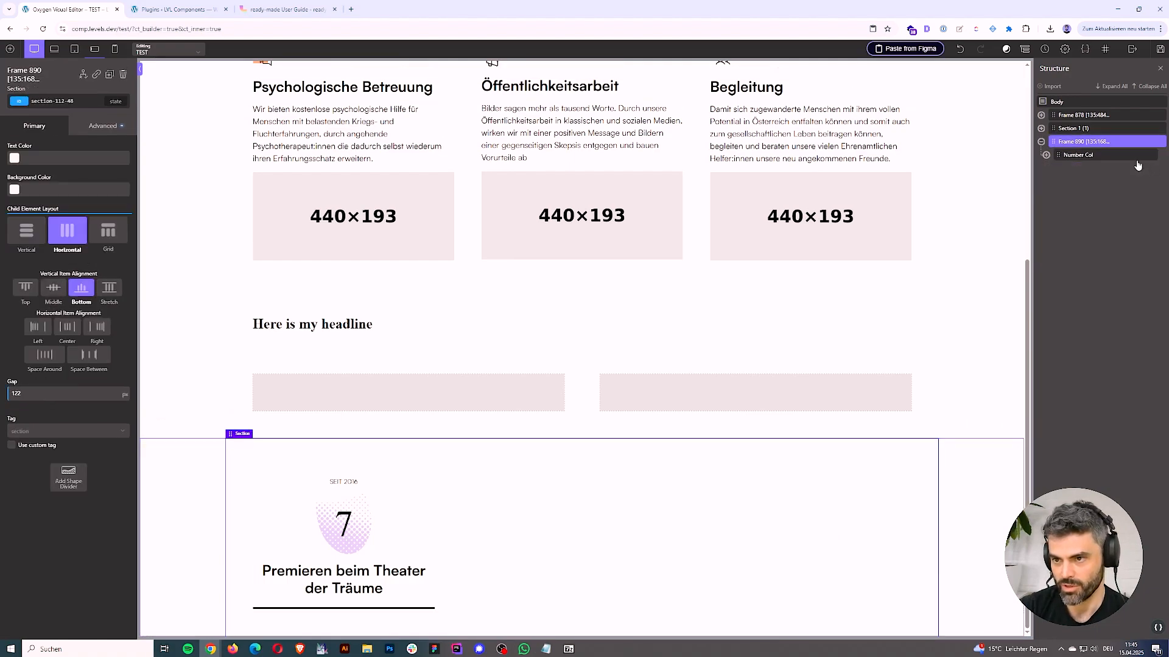
Step: Duplicate Number Col twice so Frame 890 holds three identical columns
{"action": "left_click", "coordinate": [1123, 157]}
{"action": "right_click", "coordinate": [1141, 157]}
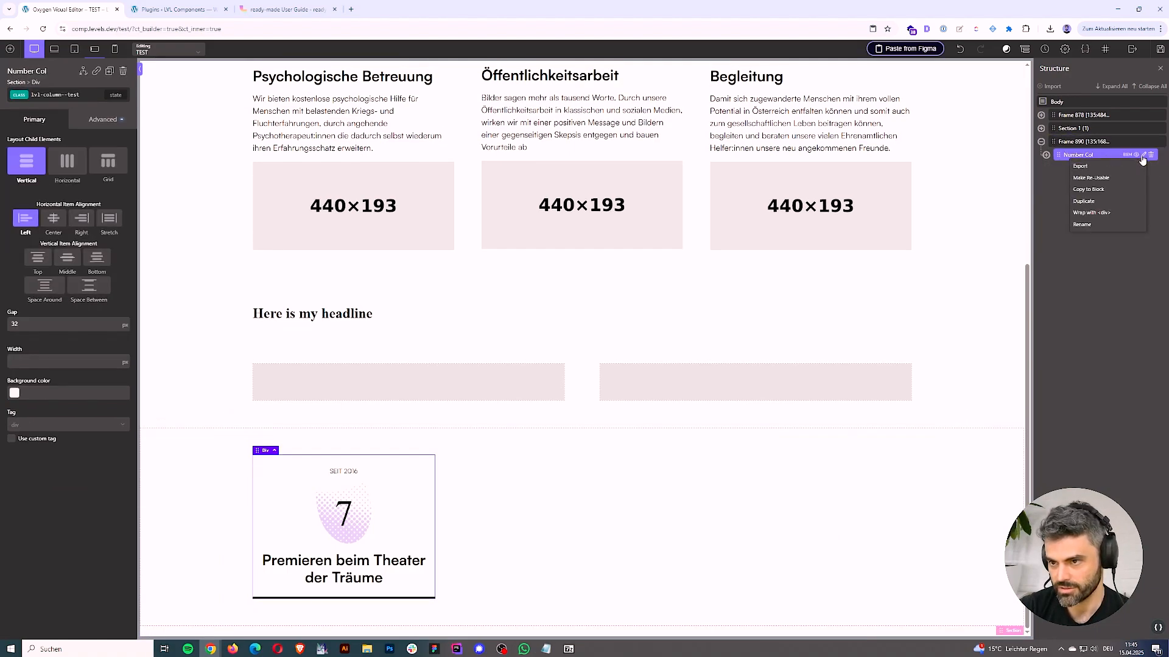
{"action": "left_click", "coordinate": [1118, 201]}
{"action": "left_click", "coordinate": [1097, 169]}
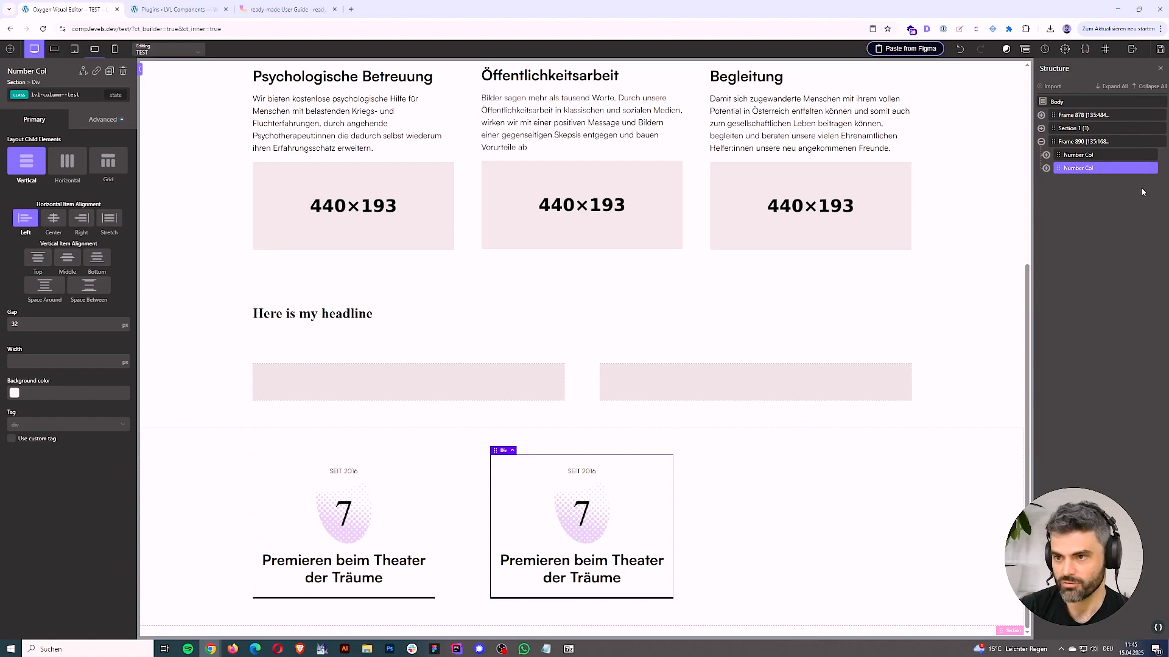
{"action": "right_click", "coordinate": [1141, 171]}
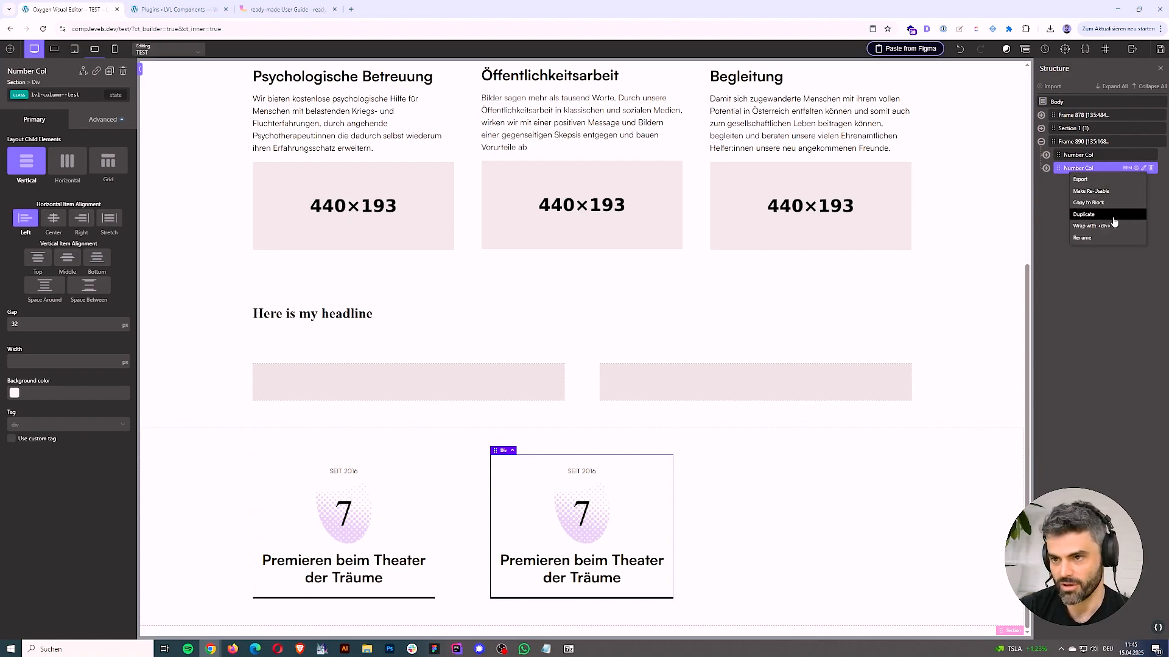
{"action": "left_click", "coordinate": [1114, 215]}
{"action": "left_click", "coordinate": [1091, 182]}
{"action": "left_click", "coordinate": [1094, 156]}
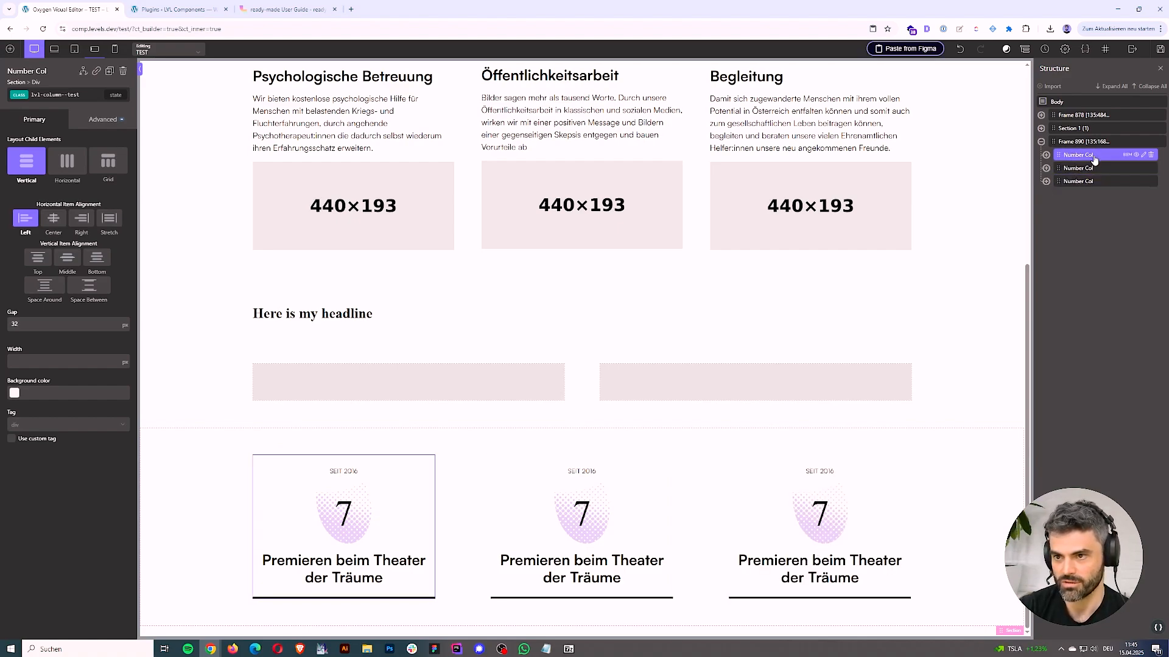
Step: Check Frame 890's layout at the tablet, landscape phone and portrait phone breakpoints, and return to the desktop view
{"action": "left_click", "coordinate": [1083, 142]}
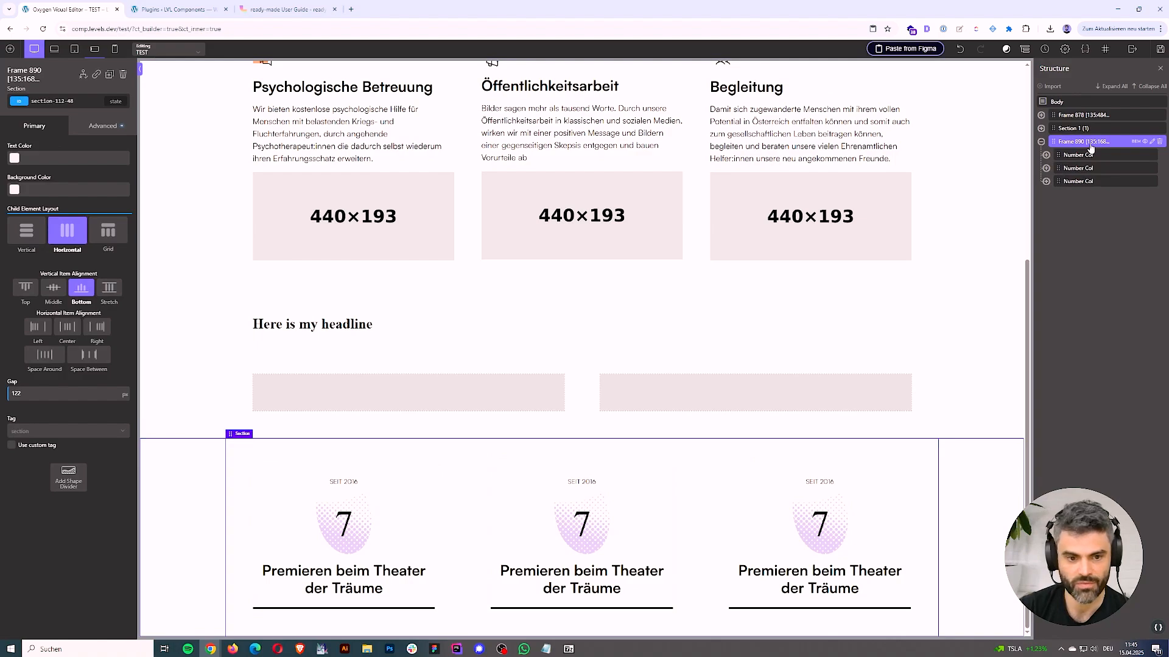
{"action": "left_click", "coordinate": [75, 49]}
{"action": "scroll", "coordinate": [290, 310], "scroll_direction": "down", "scroll_amount": 10}
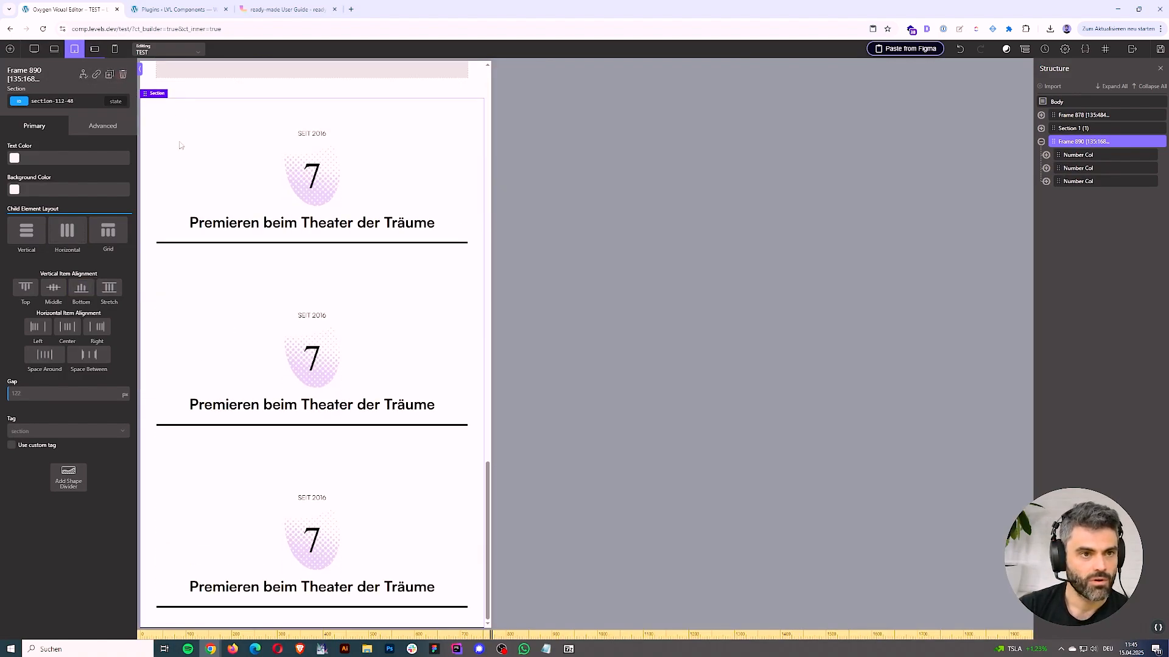
{"action": "left_click", "coordinate": [94, 49]}
{"action": "left_click", "coordinate": [114, 49]}
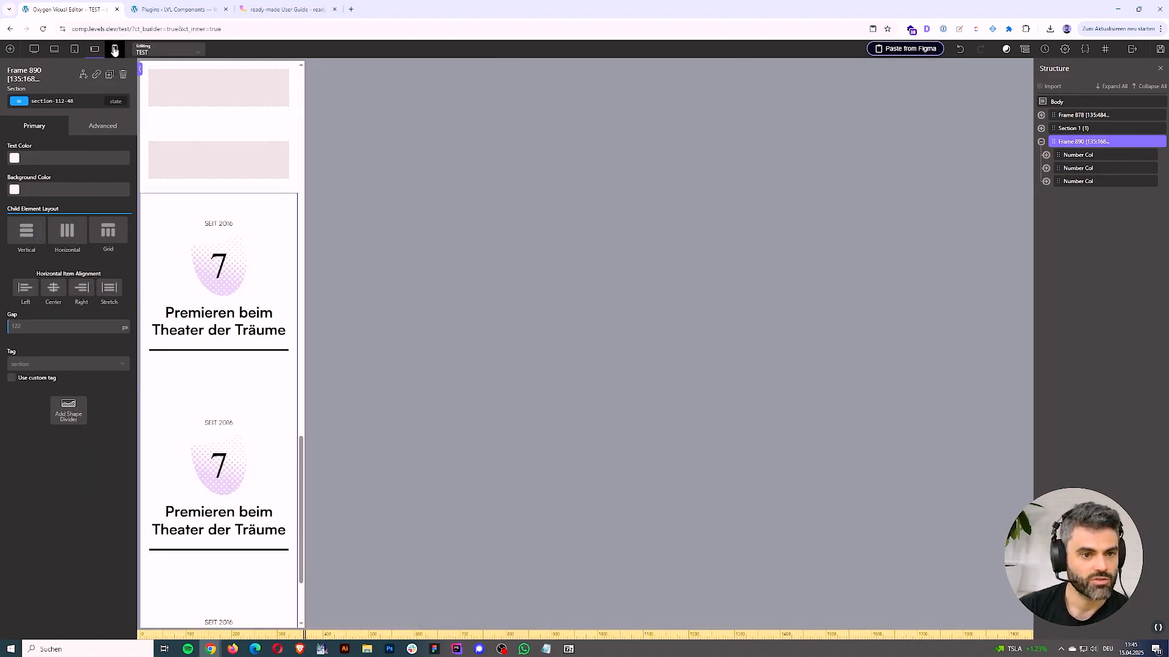
{"action": "left_click", "coordinate": [35, 49]}
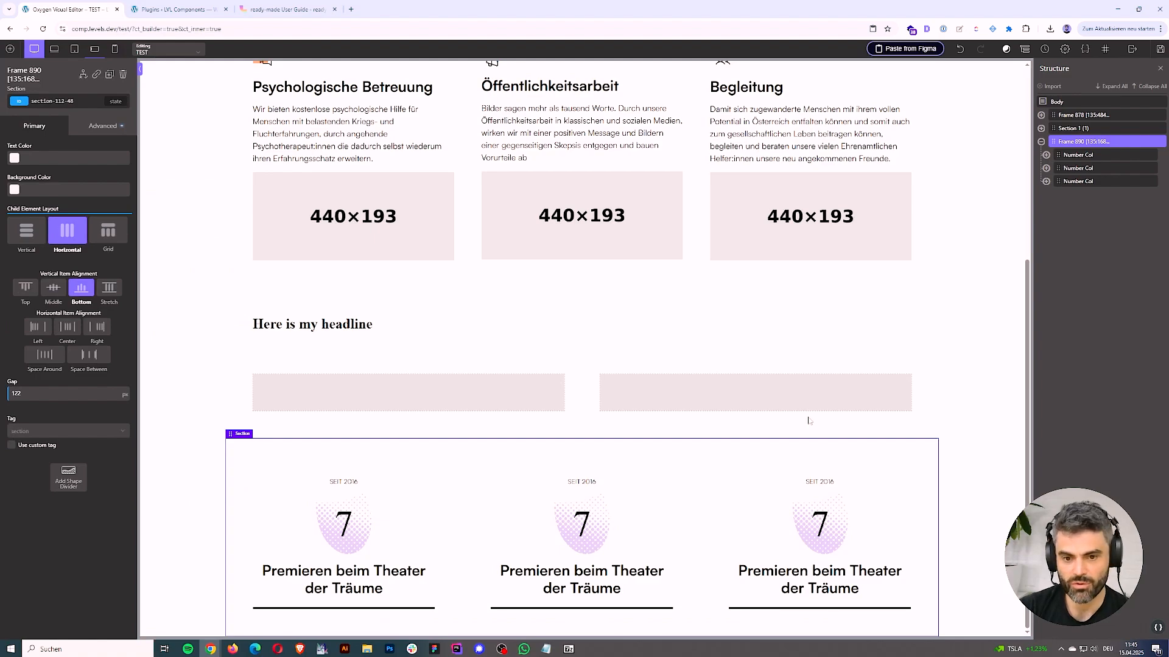
{"action": "scroll", "coordinate": [808, 420], "scroll_direction": "up", "scroll_amount": 5}
{"action": "scroll", "coordinate": [825, 336], "scroll_direction": "down", "scroll_amount": 5}
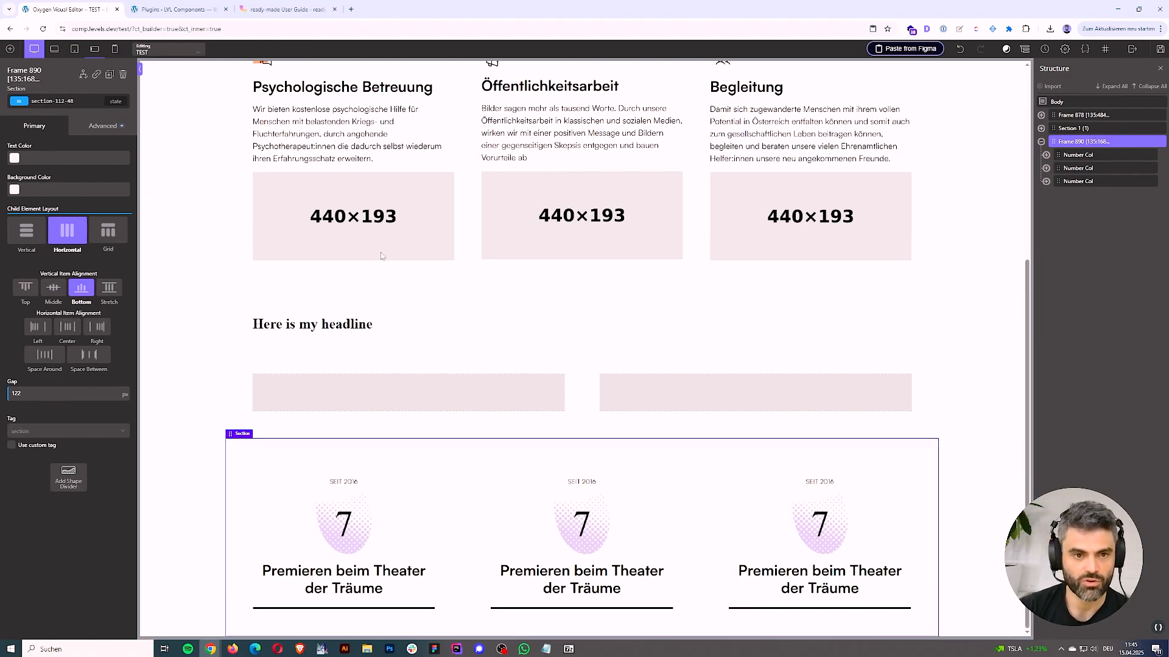
{"action": "scroll", "coordinate": [383, 262], "scroll_direction": "up", "scroll_amount": 4}
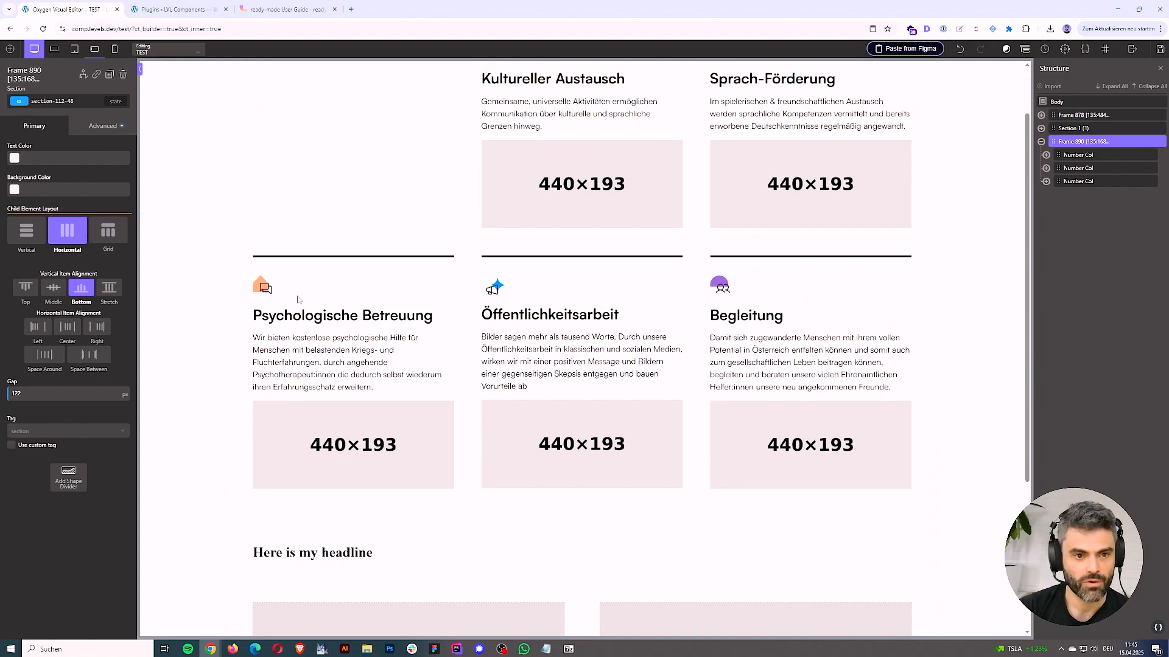
{"action": "scroll", "coordinate": [486, 349], "scroll_direction": "down", "scroll_amount": 4}
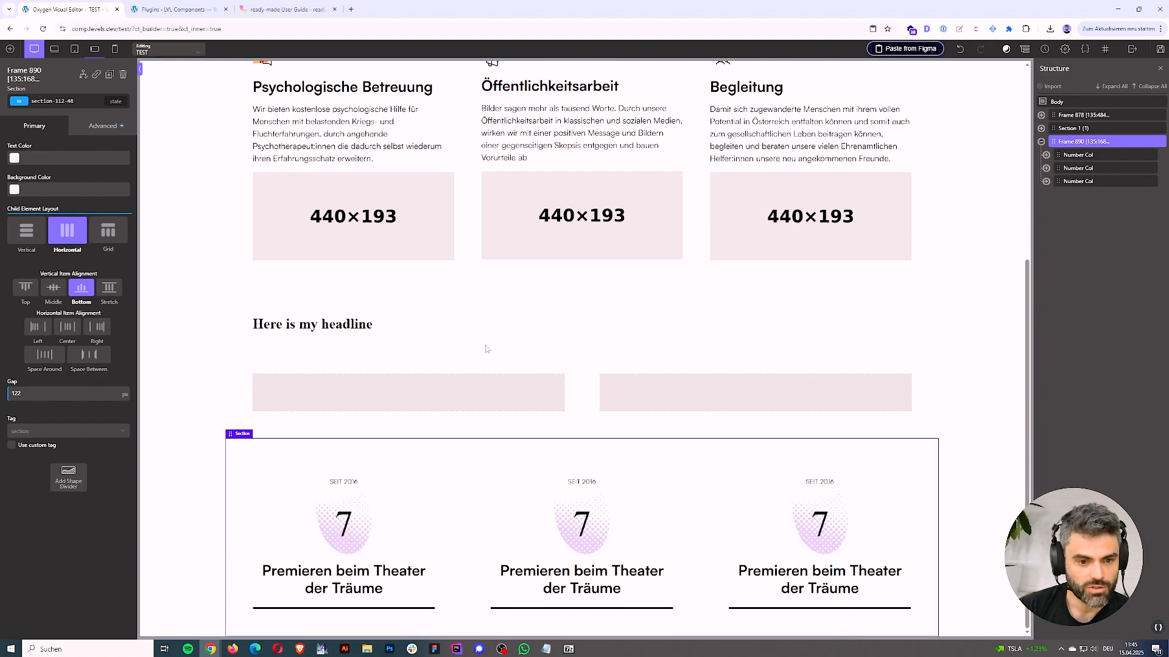
Step: Check the whole page from the number columns up to Das Erfolgsrezept at the tablet breakpoint, and return to the desktop view
{"action": "scroll", "coordinate": [365, 426], "scroll_direction": "up", "scroll_amount": 3}
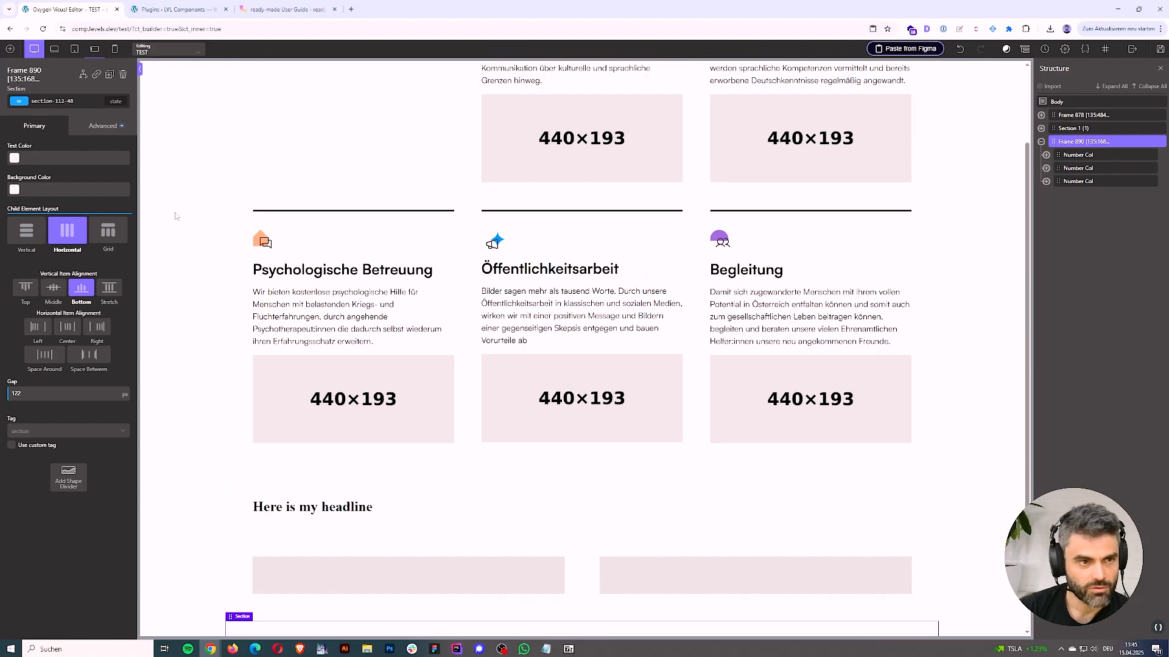
{"action": "left_click", "coordinate": [74, 49]}
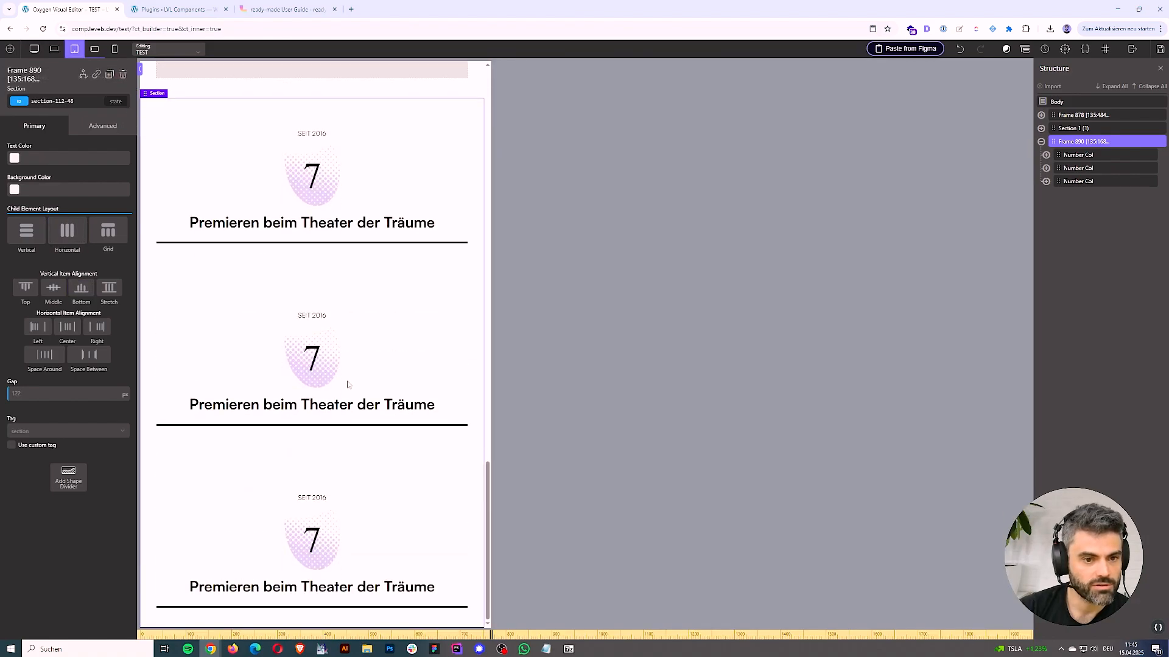
{"action": "scroll", "coordinate": [340, 353], "scroll_direction": "up", "scroll_amount": 10}
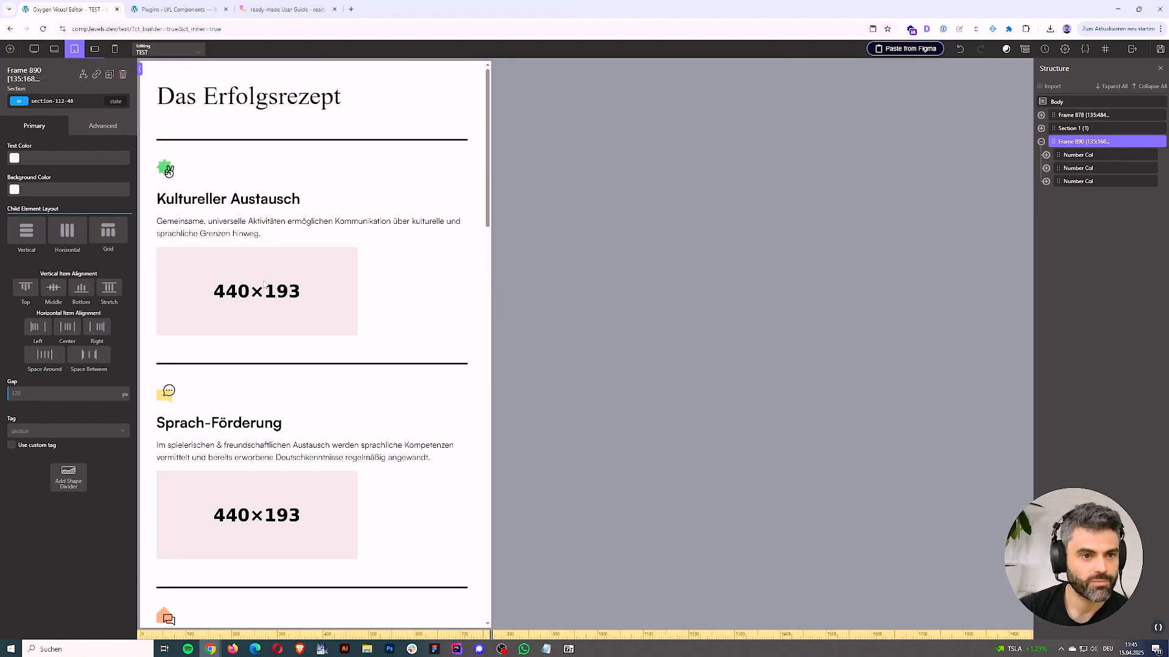
{"action": "left_click", "coordinate": [34, 49]}
{"action": "scroll", "coordinate": [474, 242], "scroll_direction": "up", "scroll_amount": 5}
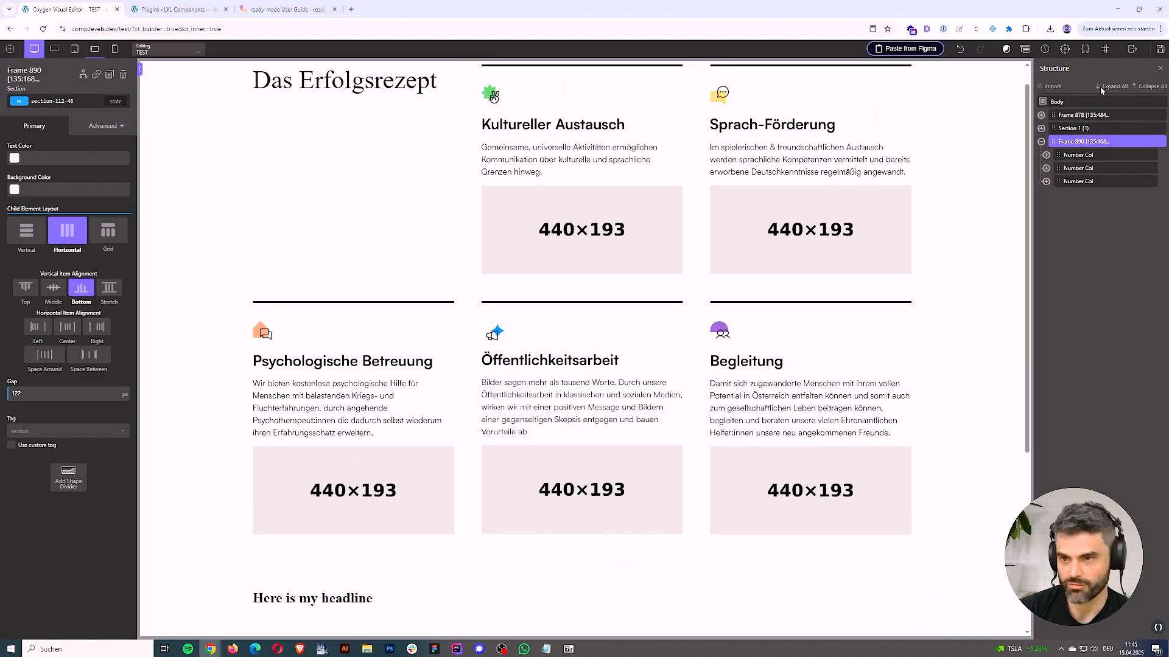
Step: Expand Section 1 and Frame 878 in the structure and inspect the SVG code of the Kultureller Austausch icon's code block
{"action": "left_click", "coordinate": [1041, 129]}
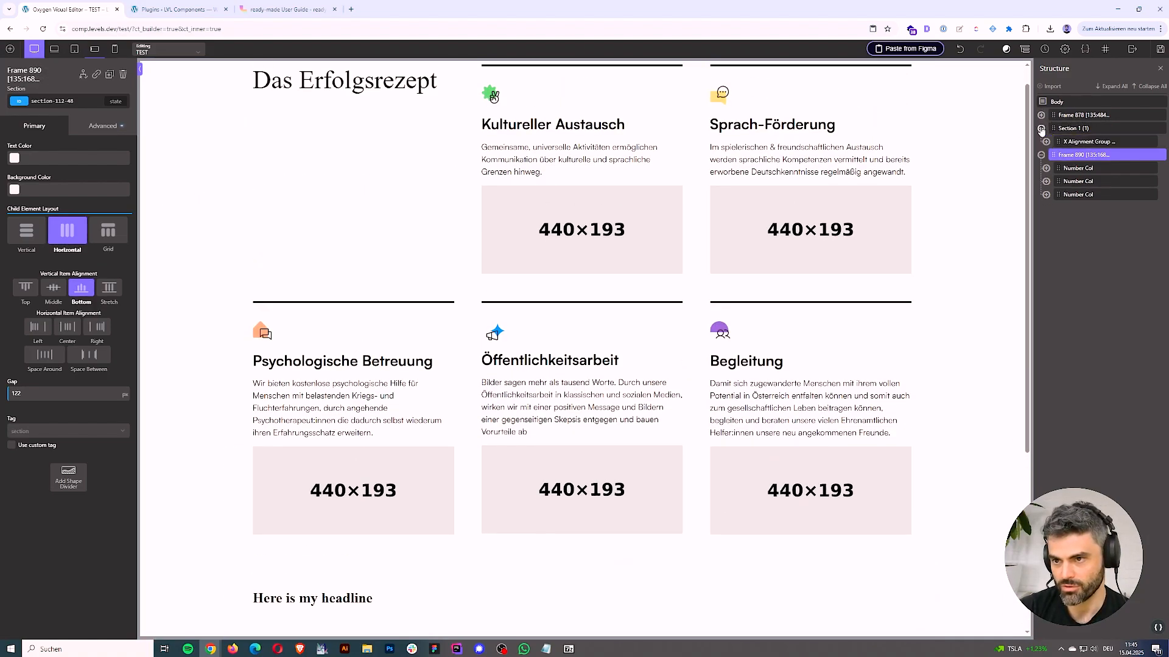
{"action": "left_click", "coordinate": [1045, 141]}
{"action": "left_click", "coordinate": [1040, 115]}
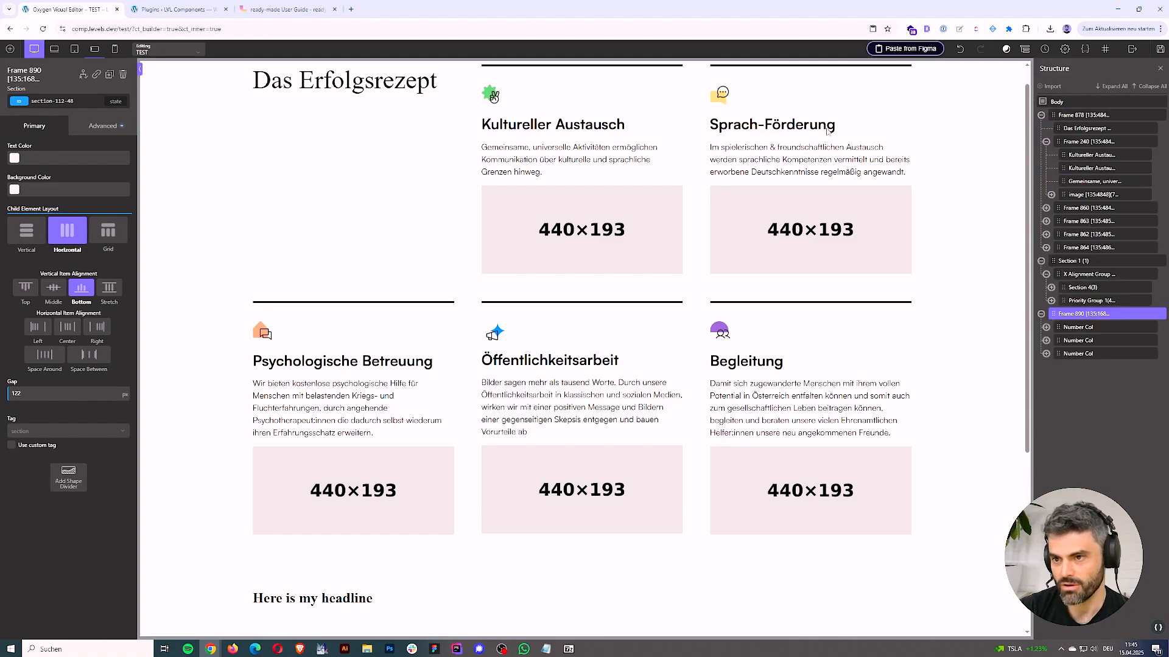
{"action": "left_click", "coordinate": [1090, 155]}
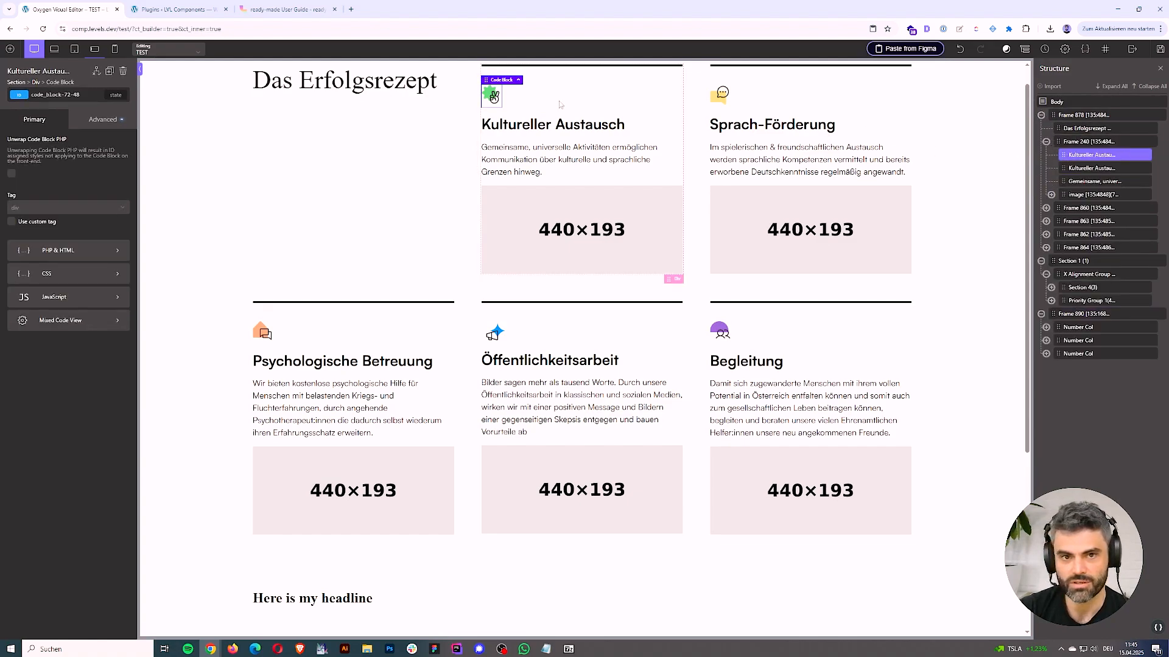
{"action": "scroll", "coordinate": [711, 202], "scroll_direction": "up", "scroll_amount": 1}
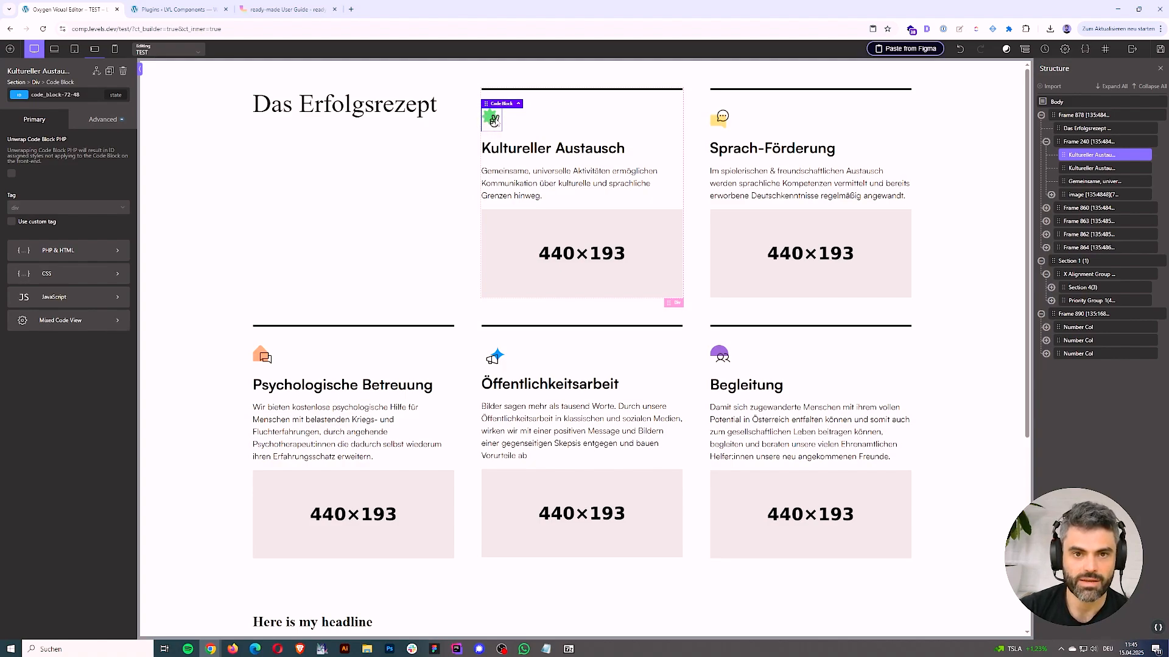
{"action": "left_click", "coordinate": [108, 256]}
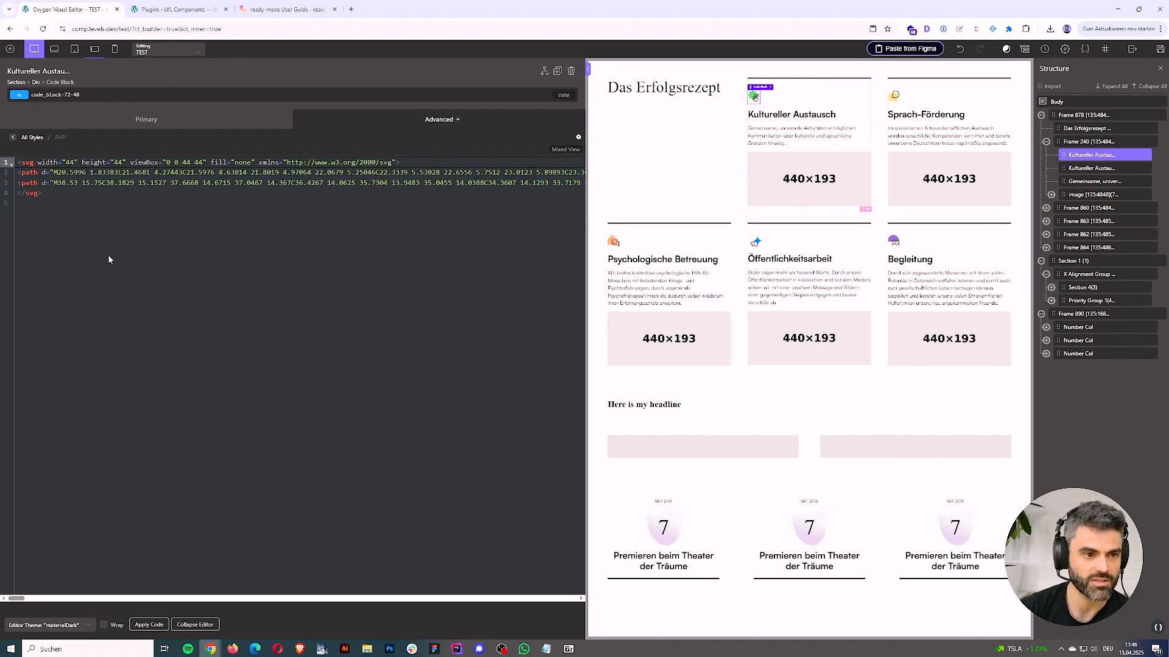
{"action": "key", "text": "ctrl+a"}
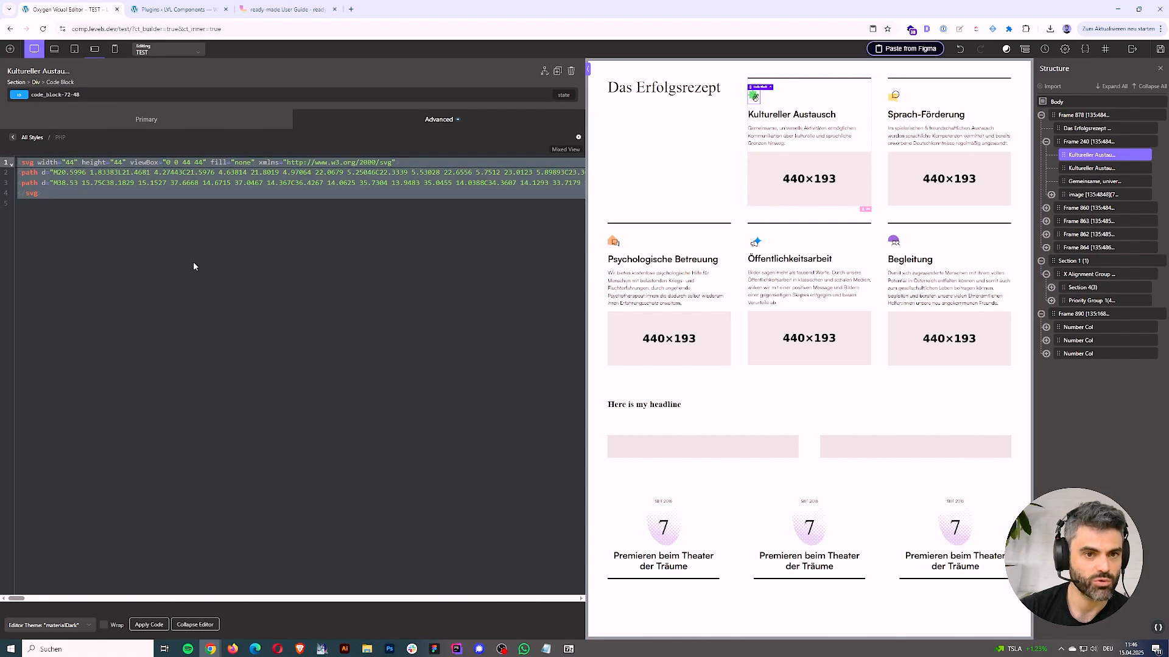
{"action": "left_click", "coordinate": [124, 119]}
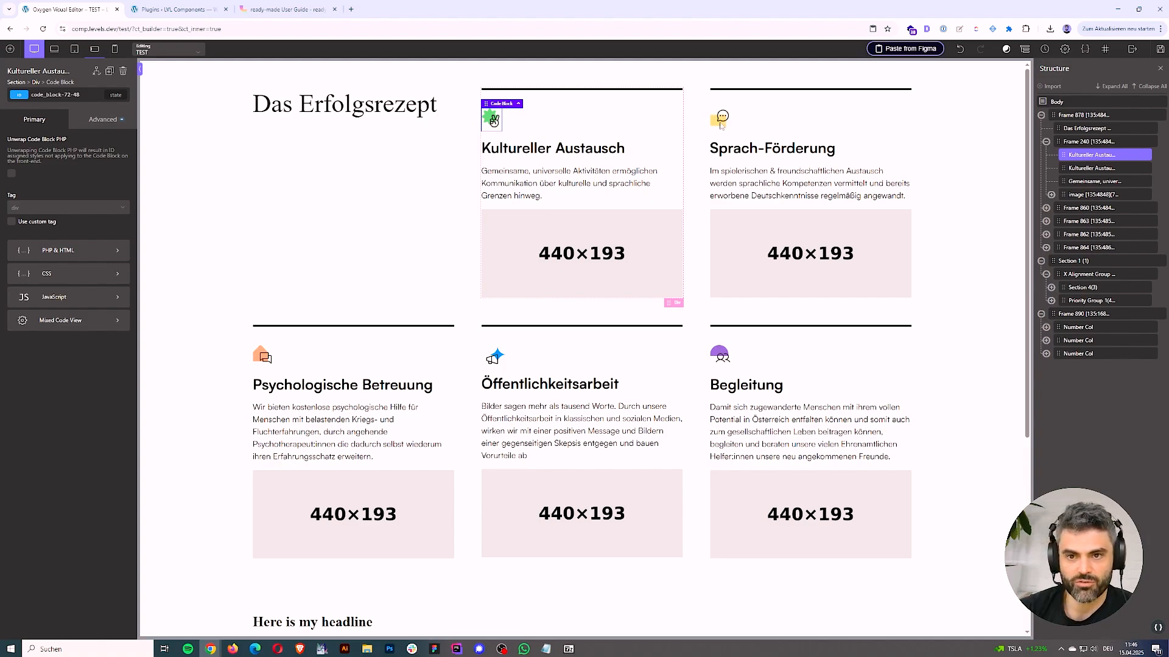
Step: Expand Frames 860, 863 and 862 and inspect the icon code block of each column
{"action": "left_click", "coordinate": [1046, 208]}
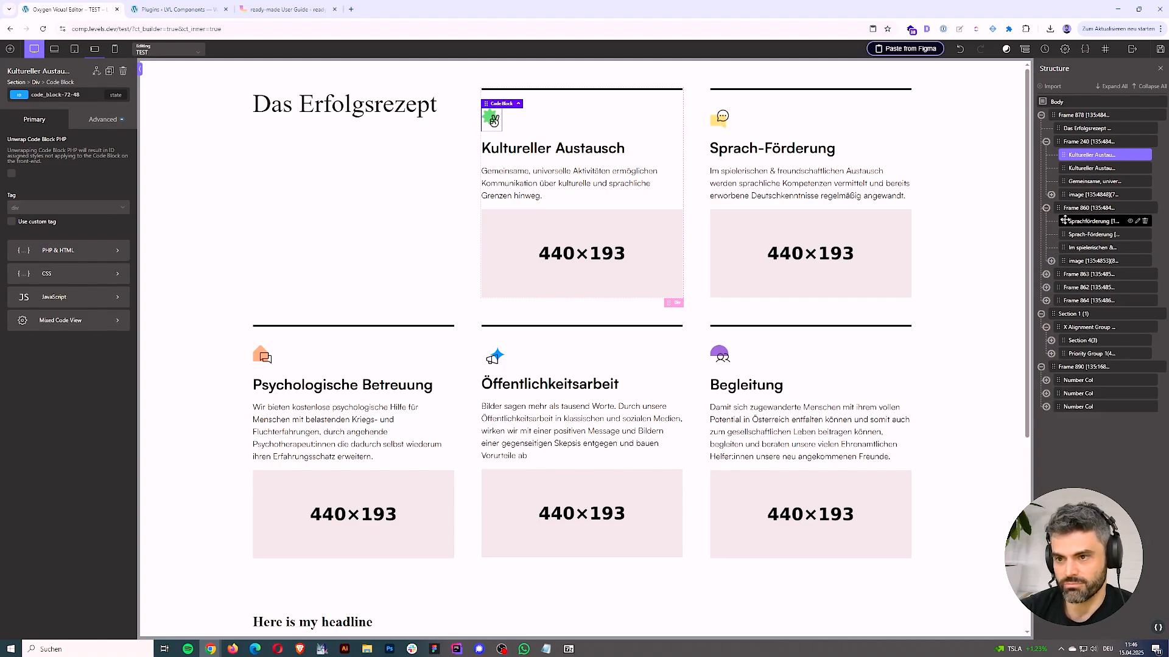
{"action": "left_click", "coordinate": [1065, 221]}
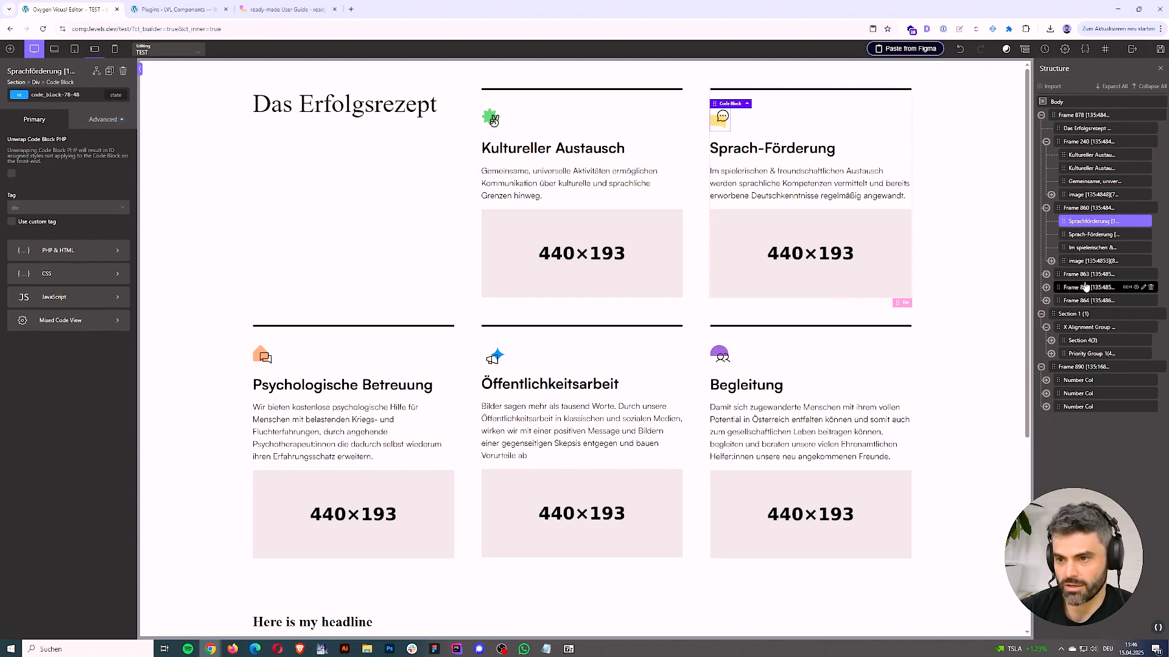
{"action": "left_click", "coordinate": [1046, 274]}
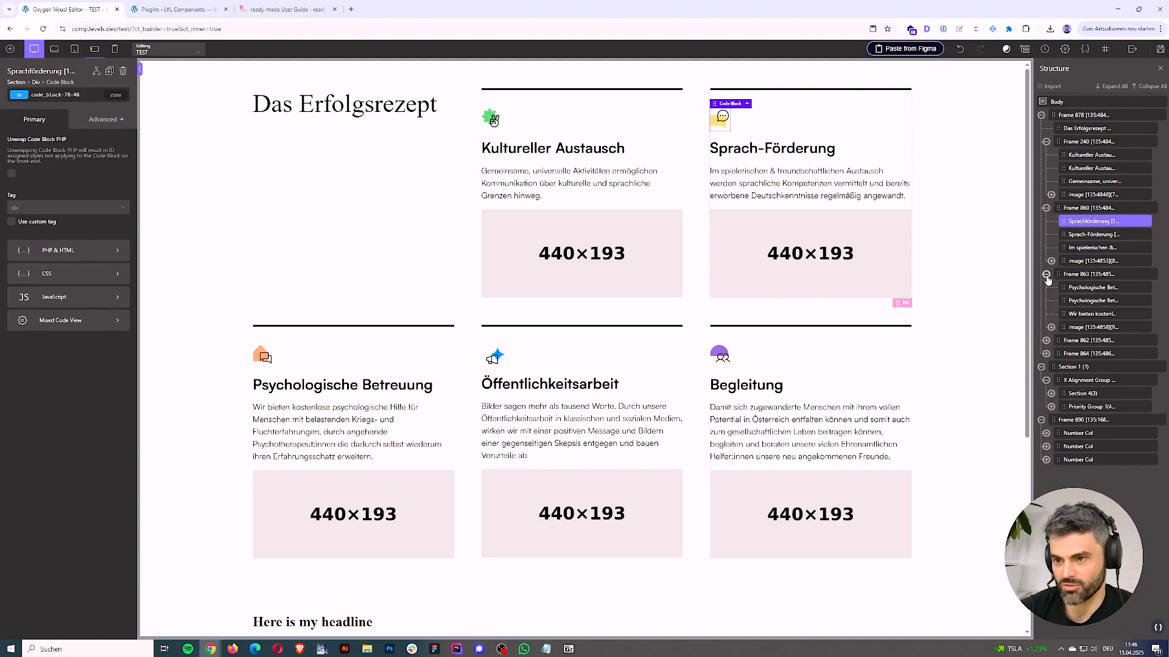
{"action": "left_click", "coordinate": [1087, 290]}
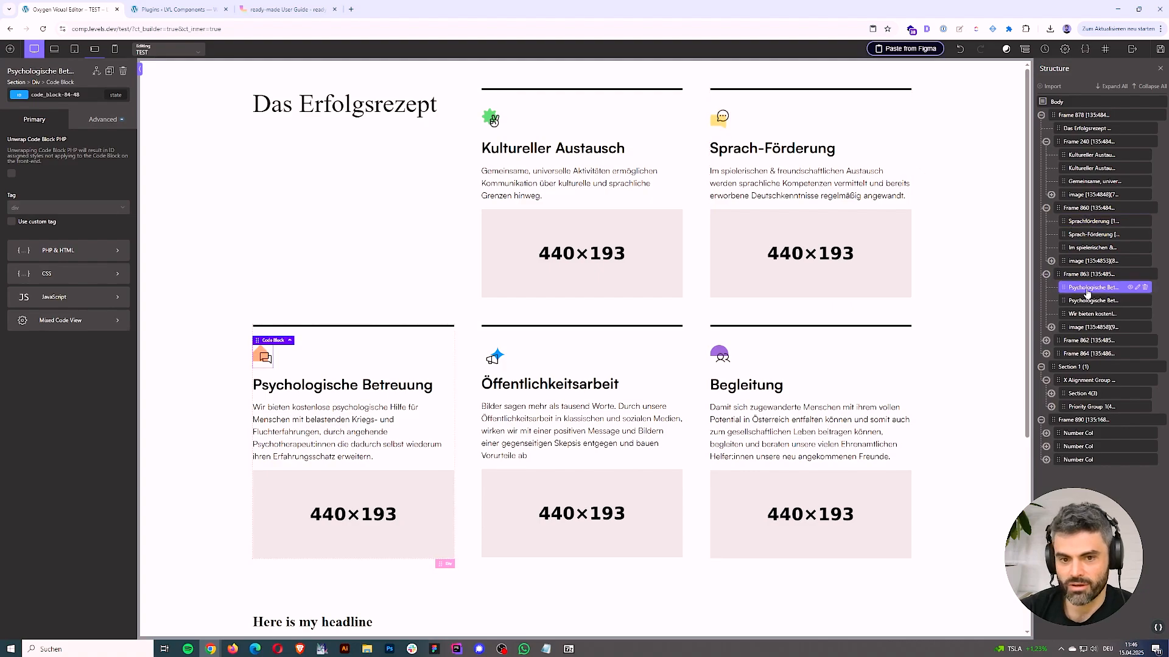
{"action": "left_click", "coordinate": [1047, 340]}
{"action": "left_click", "coordinate": [1076, 356]}
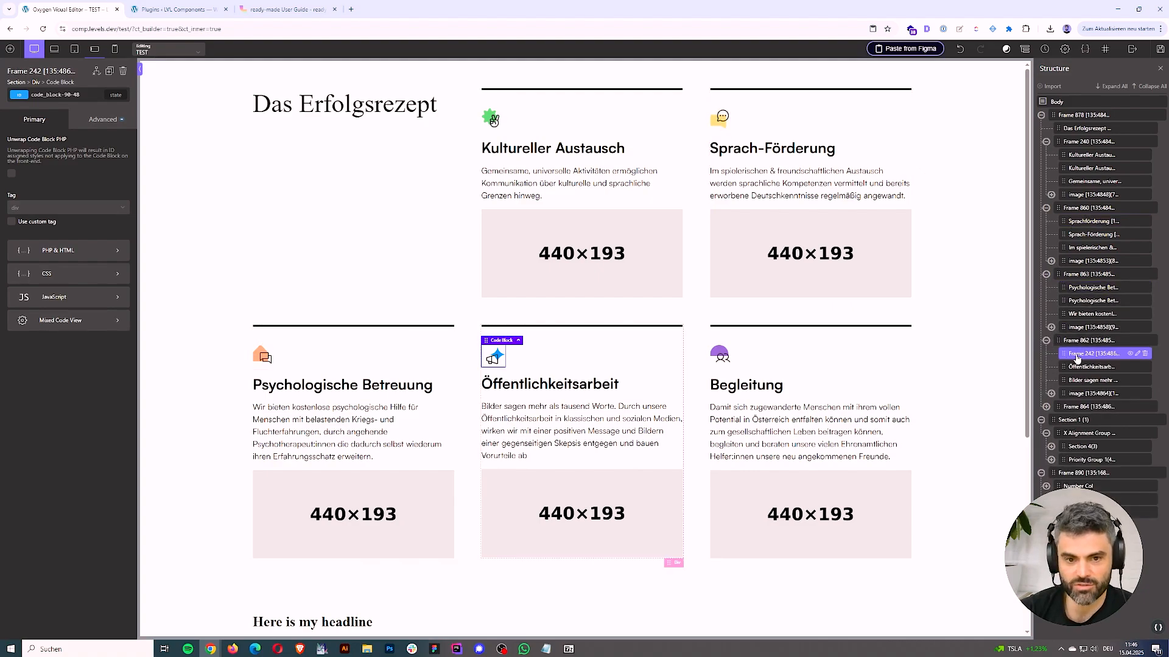
Step: Switch to Figma and copy the homepage's three-card news section, Frame 865, with the ready→made plugin
{"action": "key", "text": "alt+Tab"}
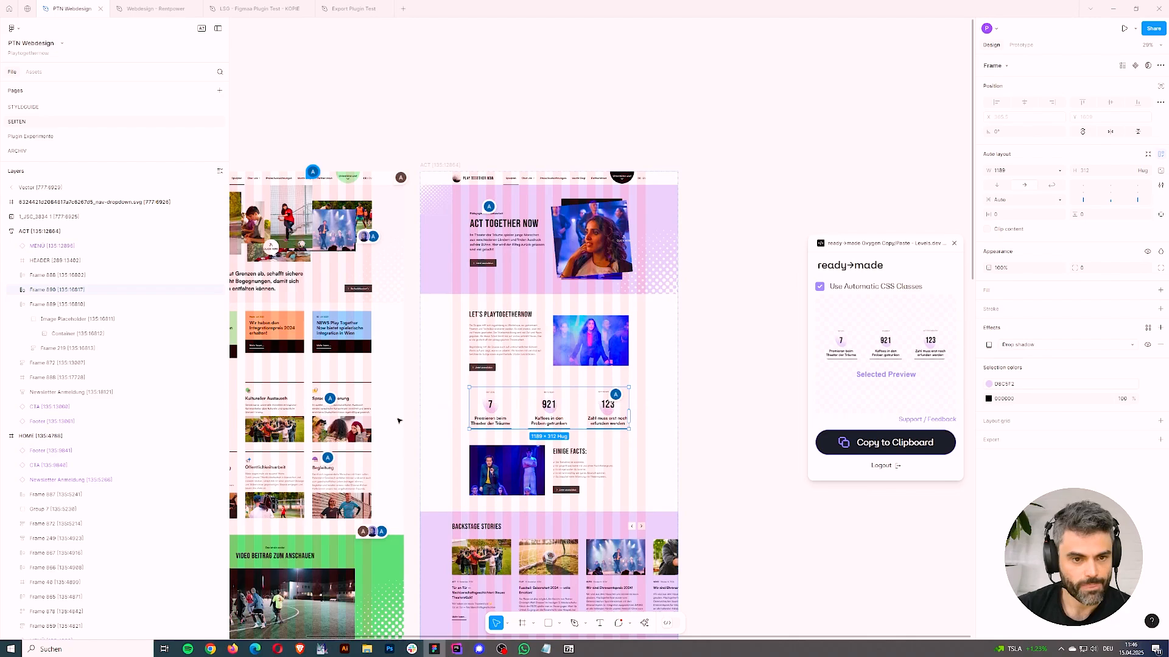
{"action": "left_click", "coordinate": [303, 362]}
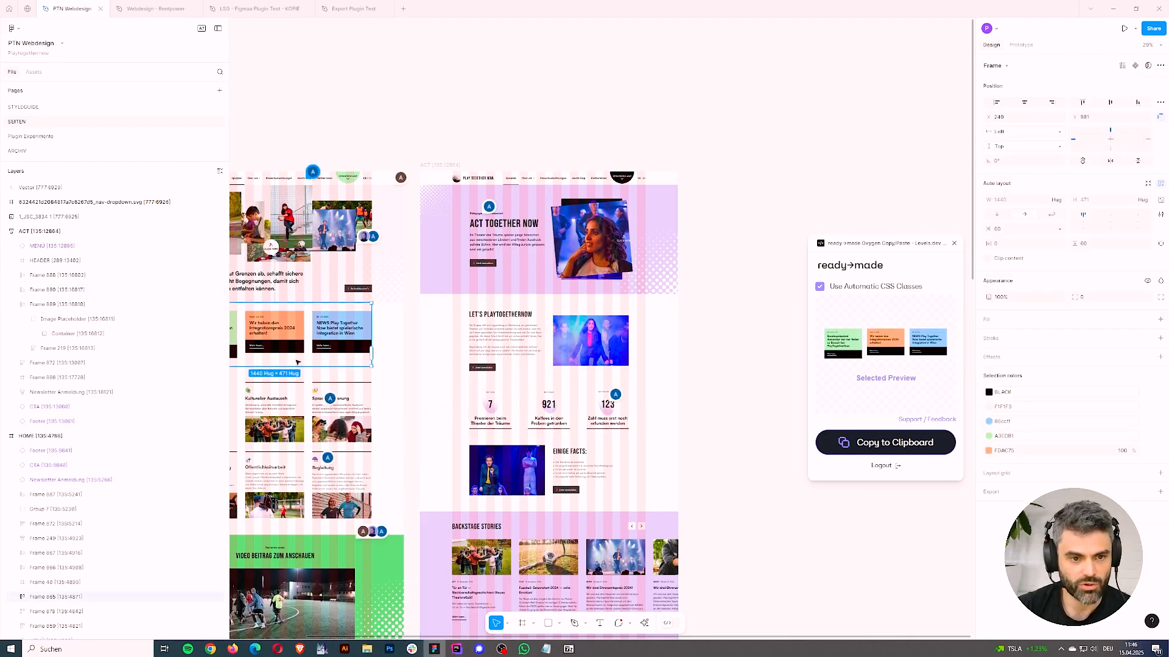
{"action": "scroll", "coordinate": [303, 363], "scroll_direction": "left", "scroll_amount": 5}
{"action": "left_click", "coordinate": [871, 449]}
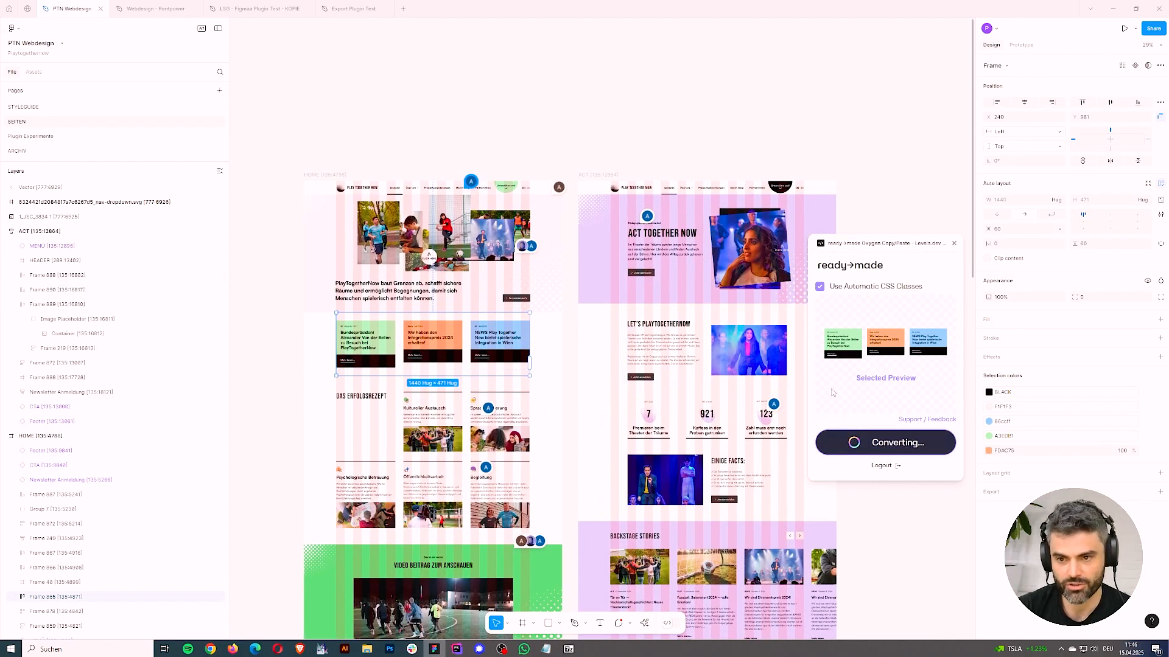
Step: Back in Oxygen, paste the copied news section from Figma into the Body, below Frame 890
{"action": "key", "text": "alt+Tab"}
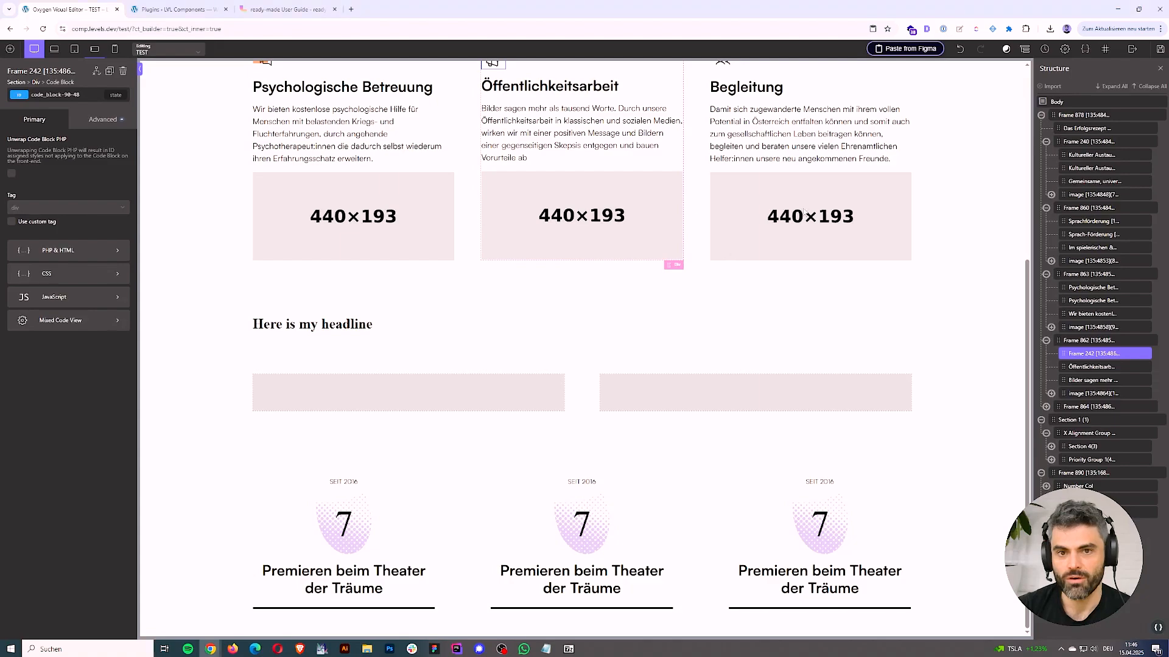
{"action": "left_click", "coordinate": [1065, 102]}
{"action": "left_click", "coordinate": [911, 53]}
{"action": "scroll", "coordinate": [756, 545], "scroll_direction": "down", "scroll_amount": 3}
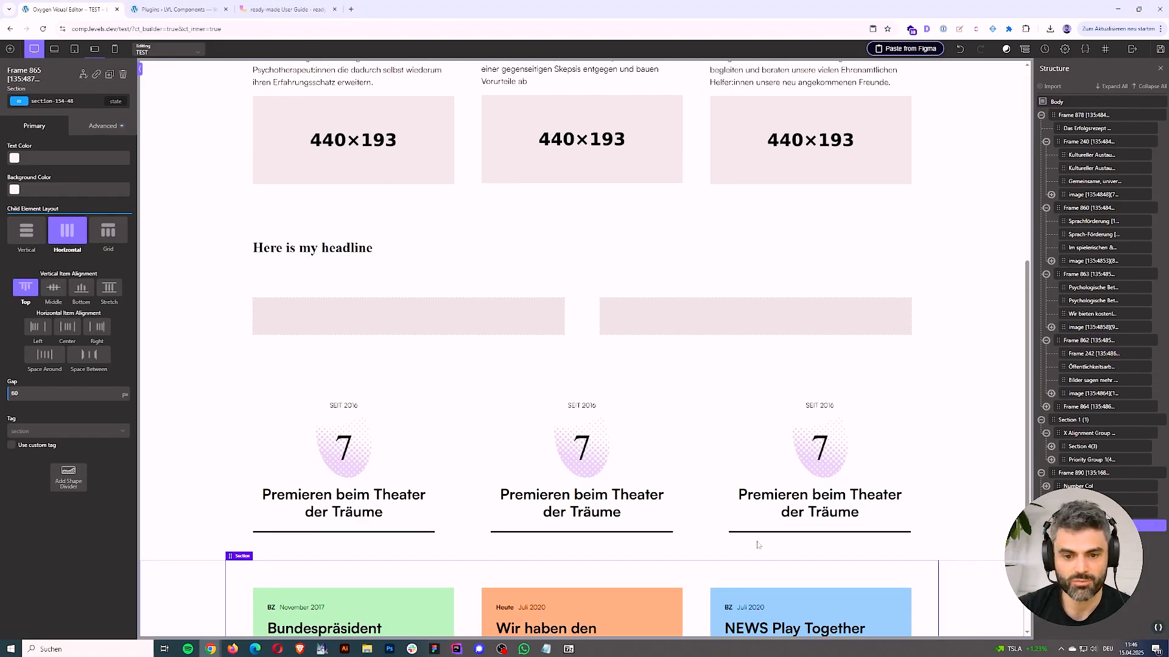
Step: Collapse the expanded structure branches and delete Frame 890 and Section 1 from the page
{"action": "left_click", "coordinate": [1041, 115]}
{"action": "left_click", "coordinate": [1041, 129]}
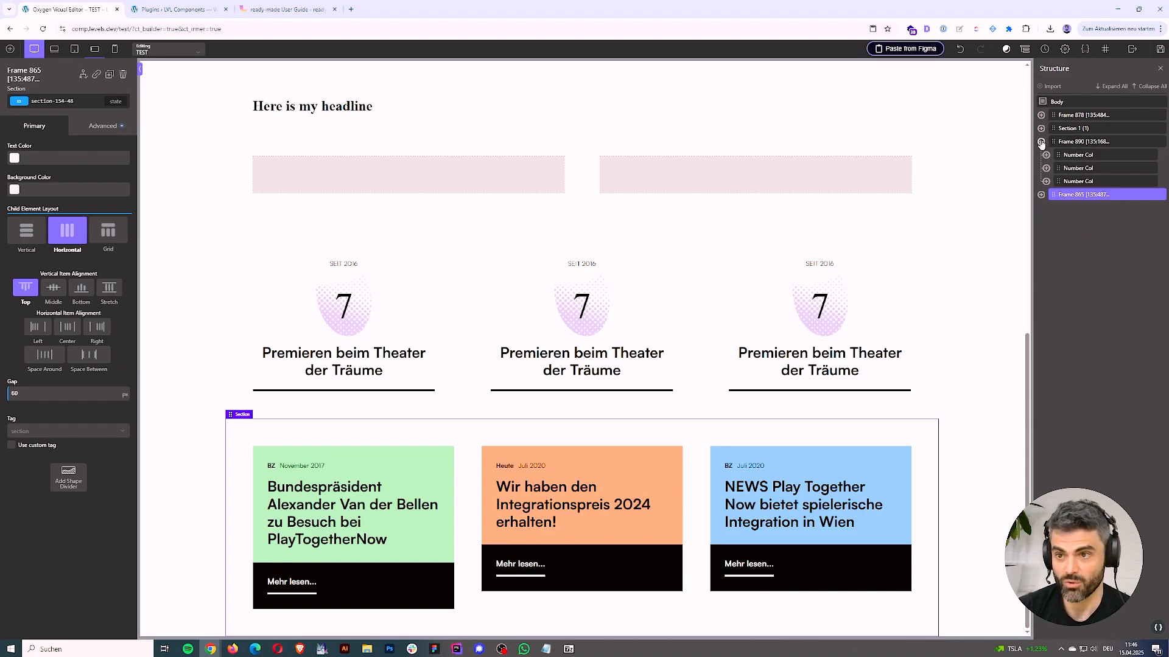
{"action": "left_click", "coordinate": [1041, 142]}
{"action": "left_click", "coordinate": [1156, 142]}
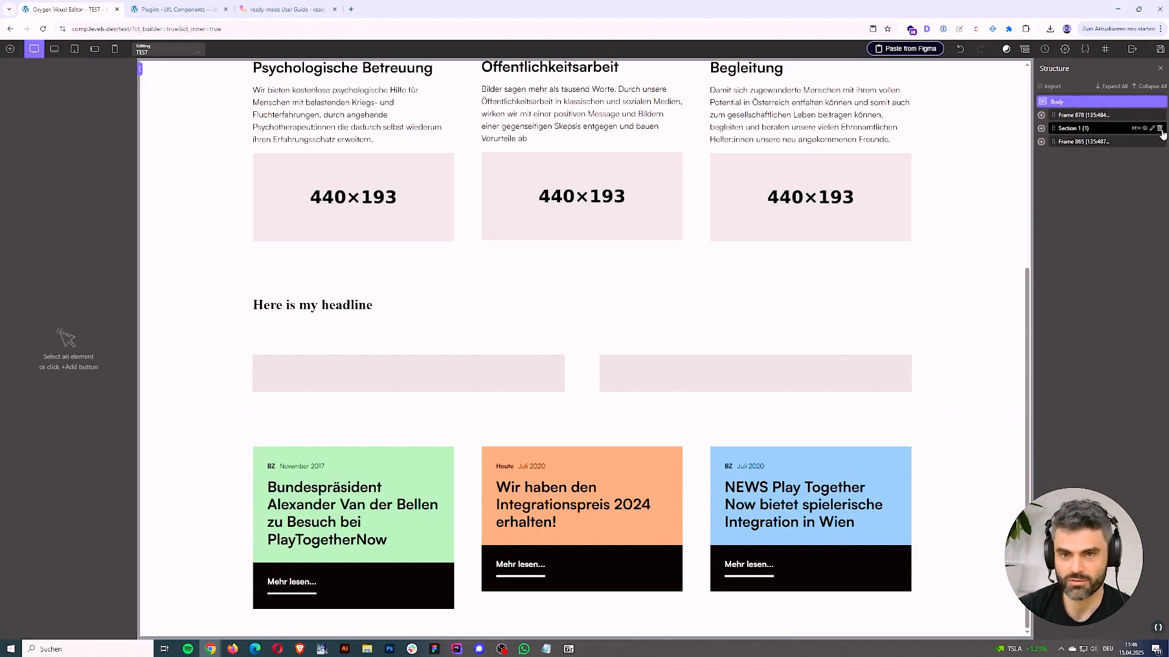
{"action": "left_click", "coordinate": [1164, 128]}
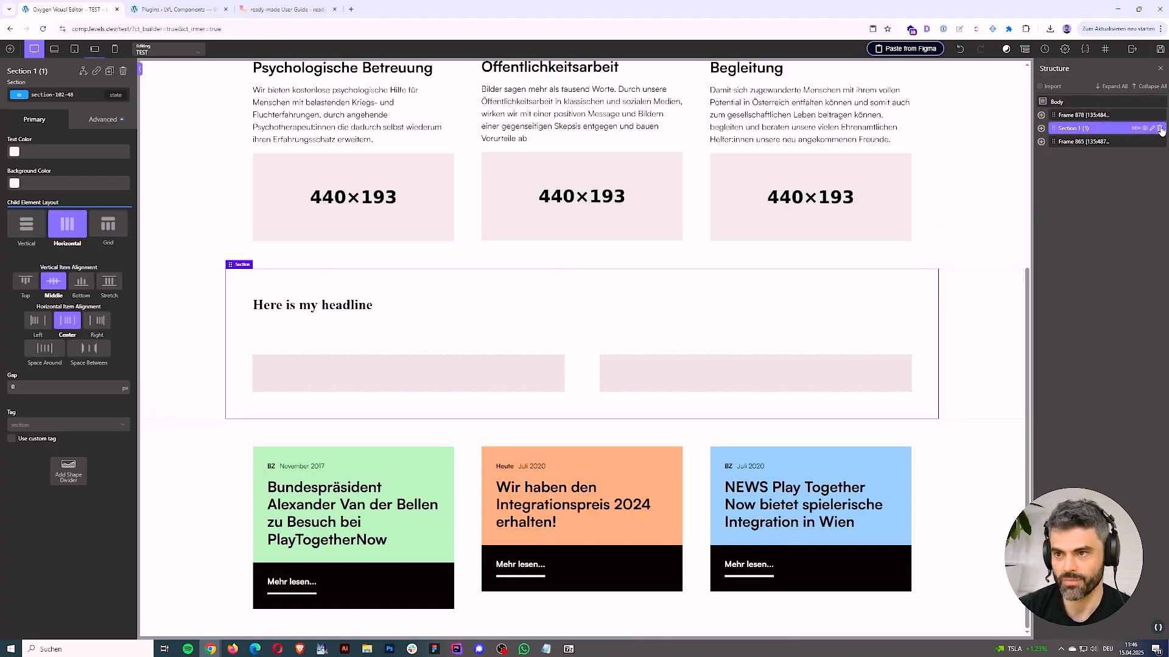
{"action": "left_click", "coordinate": [1158, 128]}
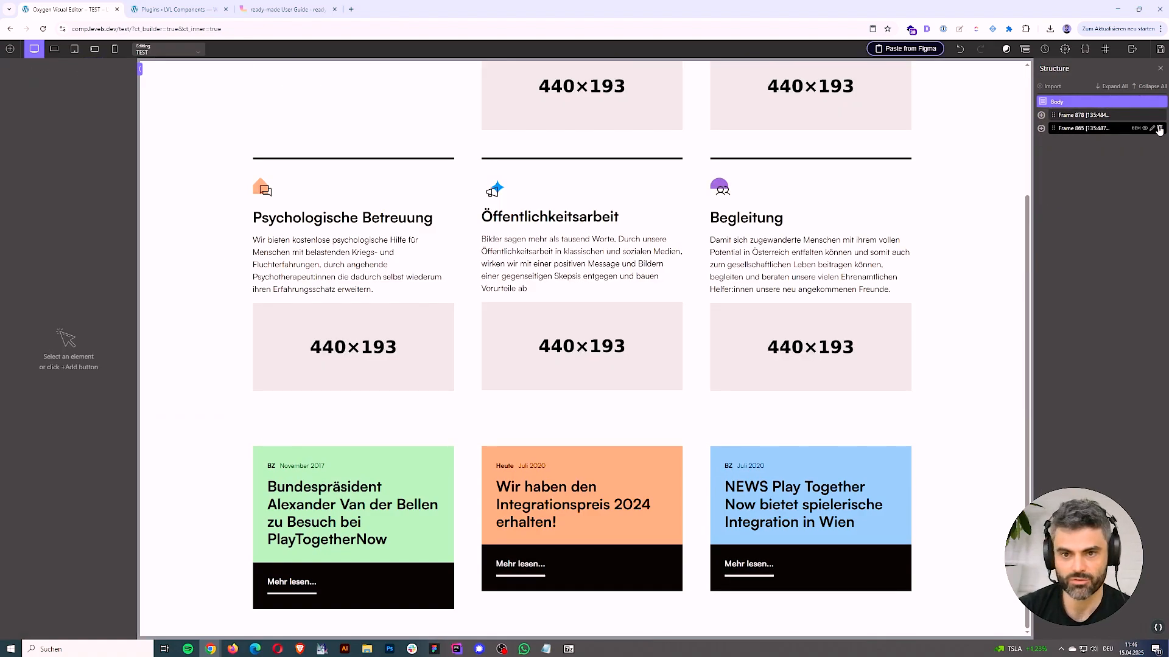
Step: Switch to Figma's Webdesign - Rentpower file and copy the Referenzen section beneath the product tiles with the ready→made plugin
{"action": "left_click", "coordinate": [434, 649]}
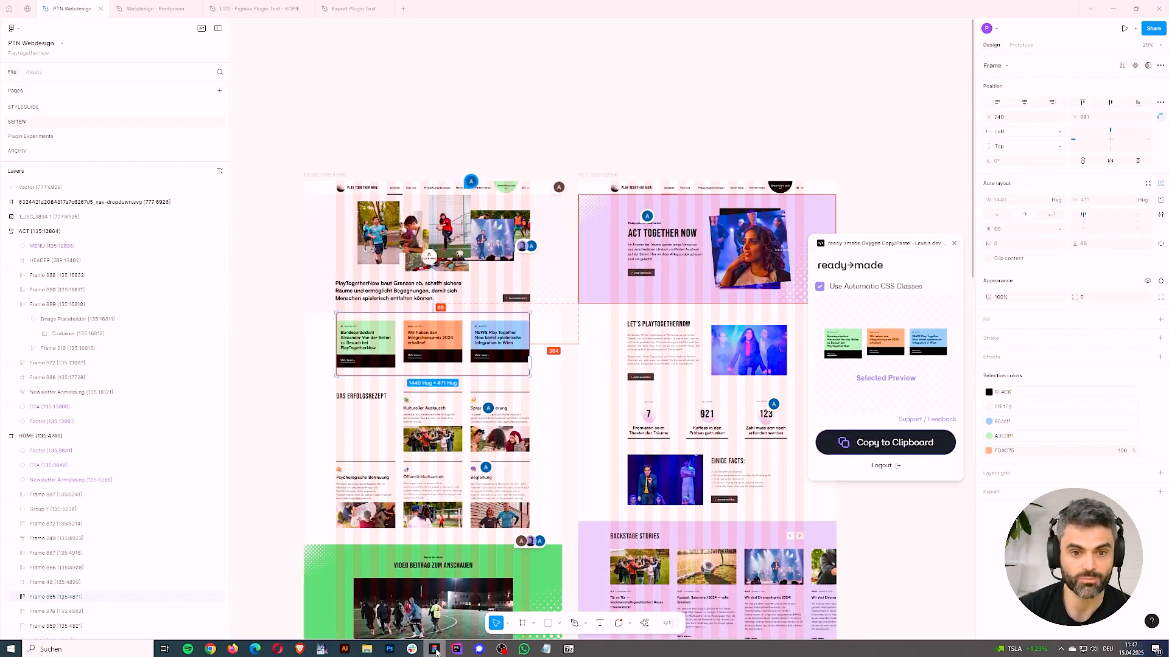
{"action": "left_click", "coordinate": [156, 9]}
{"action": "scroll", "coordinate": [756, 286], "scroll_direction": "up", "scroll_amount": 5}
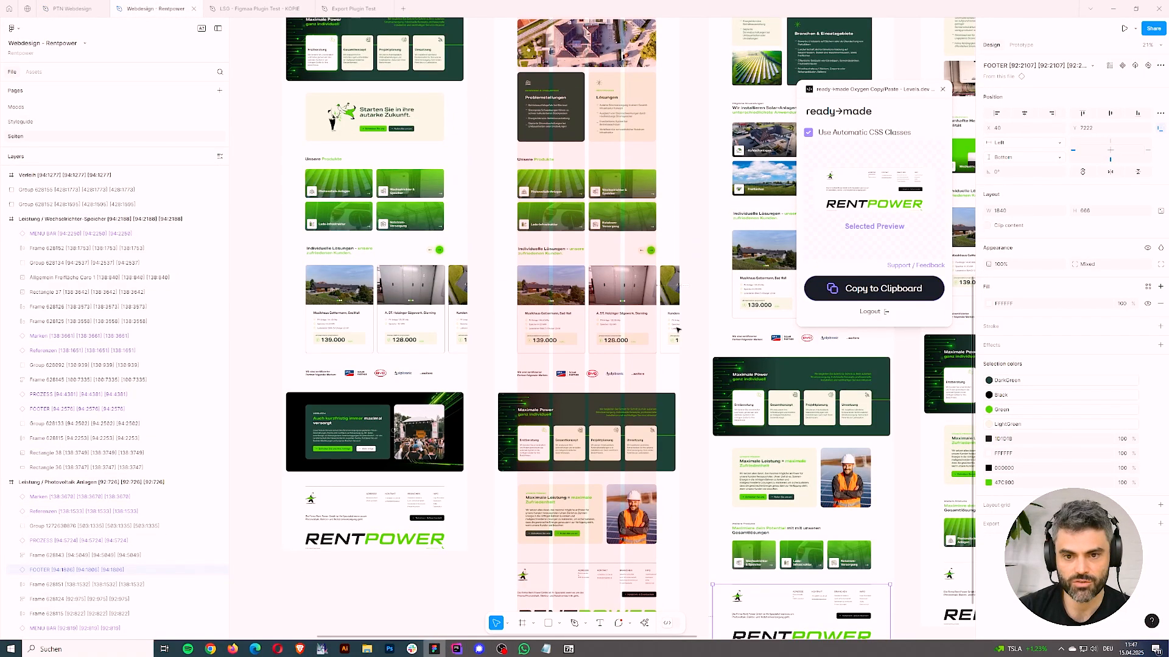
{"action": "left_click", "coordinate": [607, 259]}
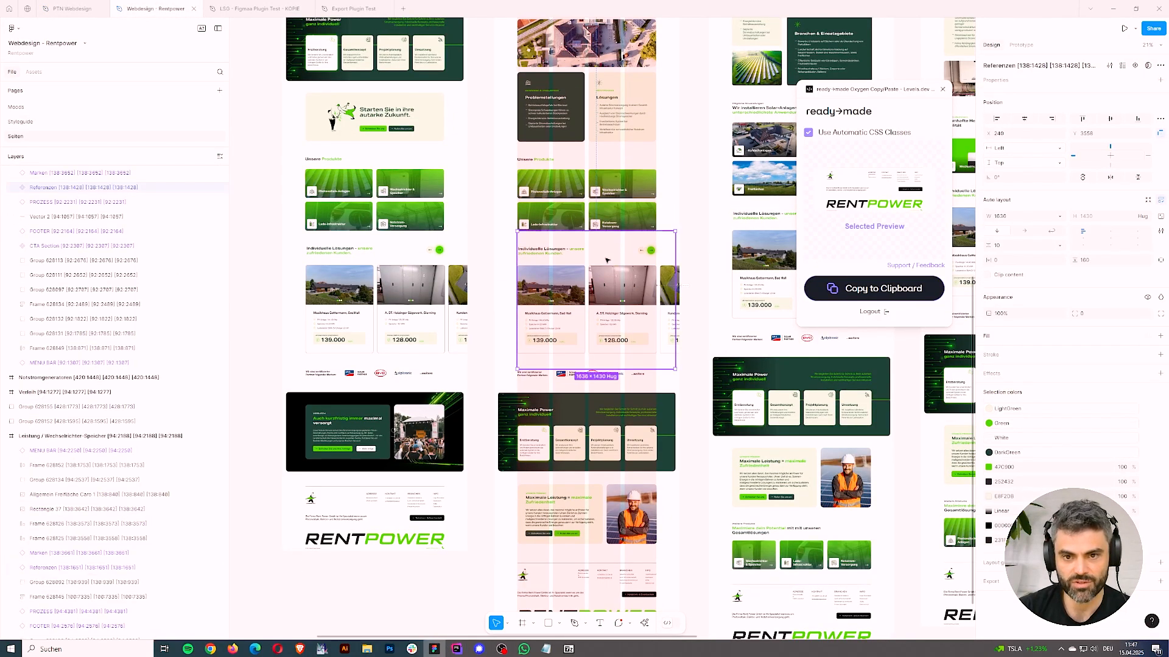
{"action": "left_click", "coordinate": [851, 290]}
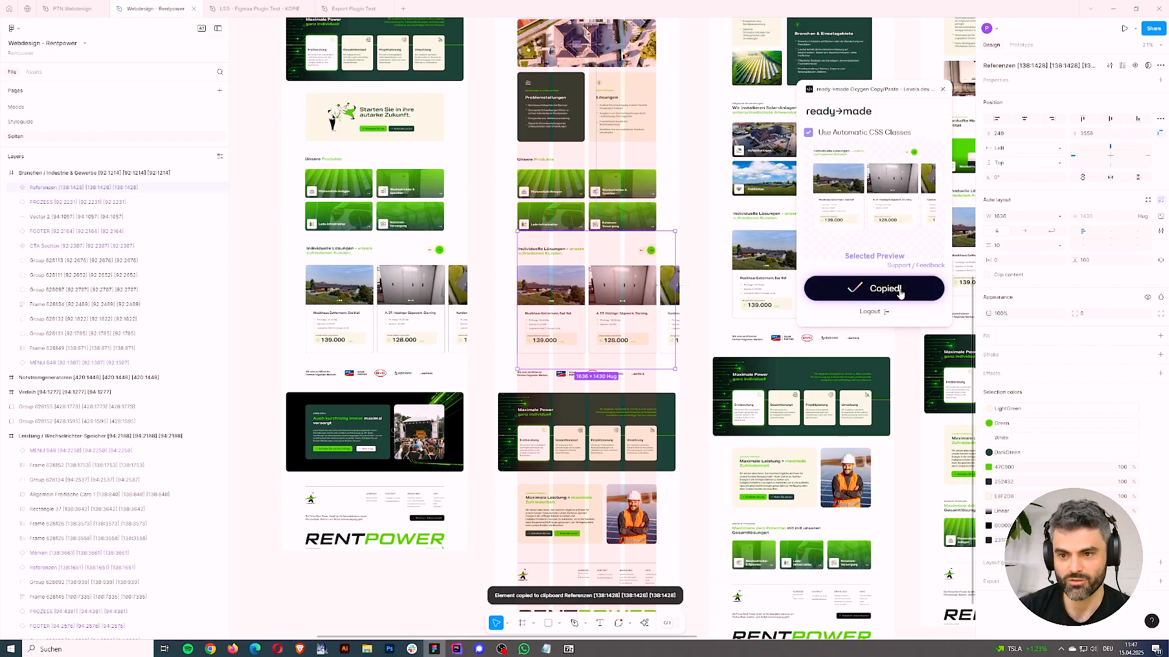
Step: Back in Oxygen, paste the Referenzen section into the Body and look over its headline, arrow circles and customer cards
{"action": "key", "text": "alt+Tab"}
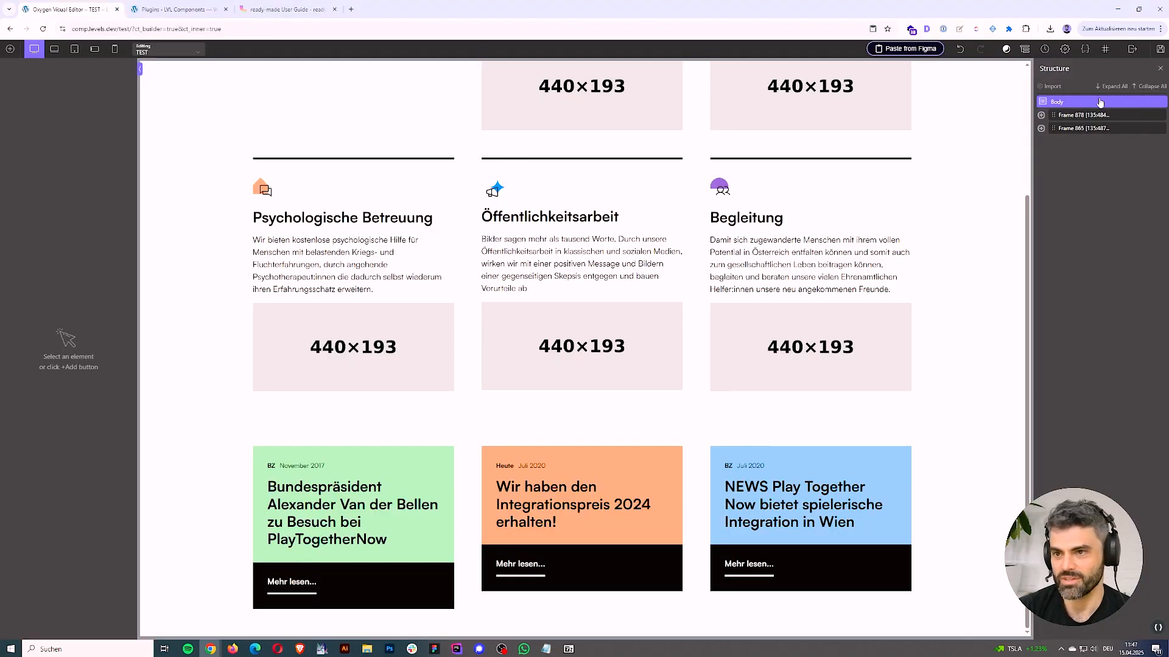
{"action": "left_click", "coordinate": [919, 52]}
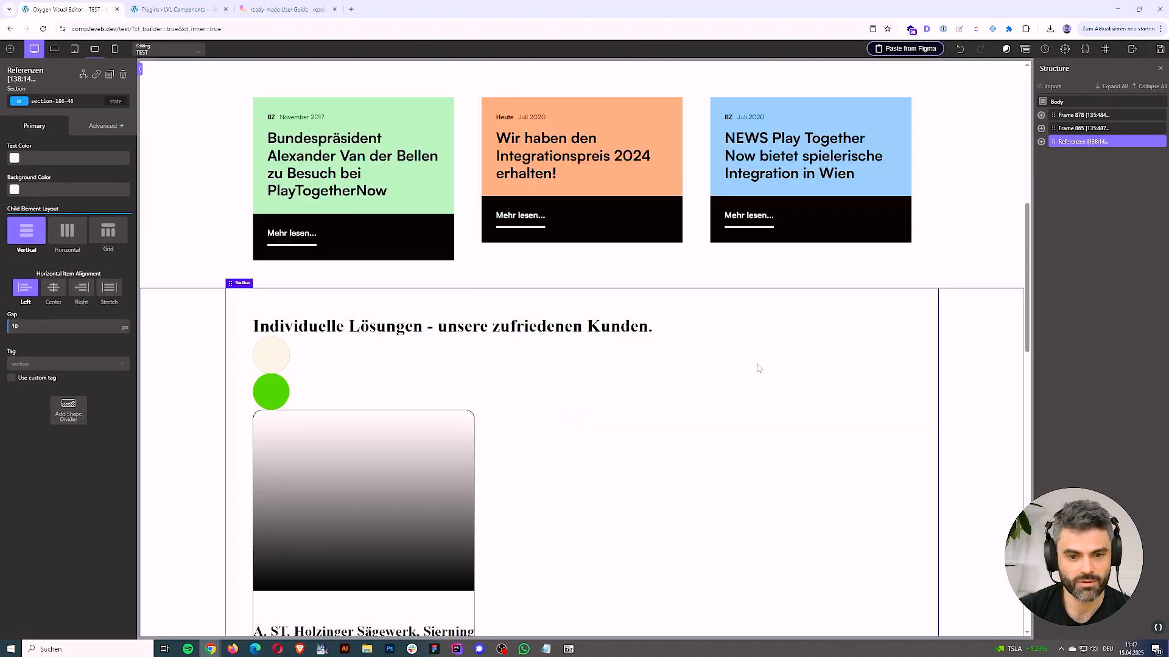
{"action": "scroll", "coordinate": [757, 369], "scroll_direction": "down", "scroll_amount": 15}
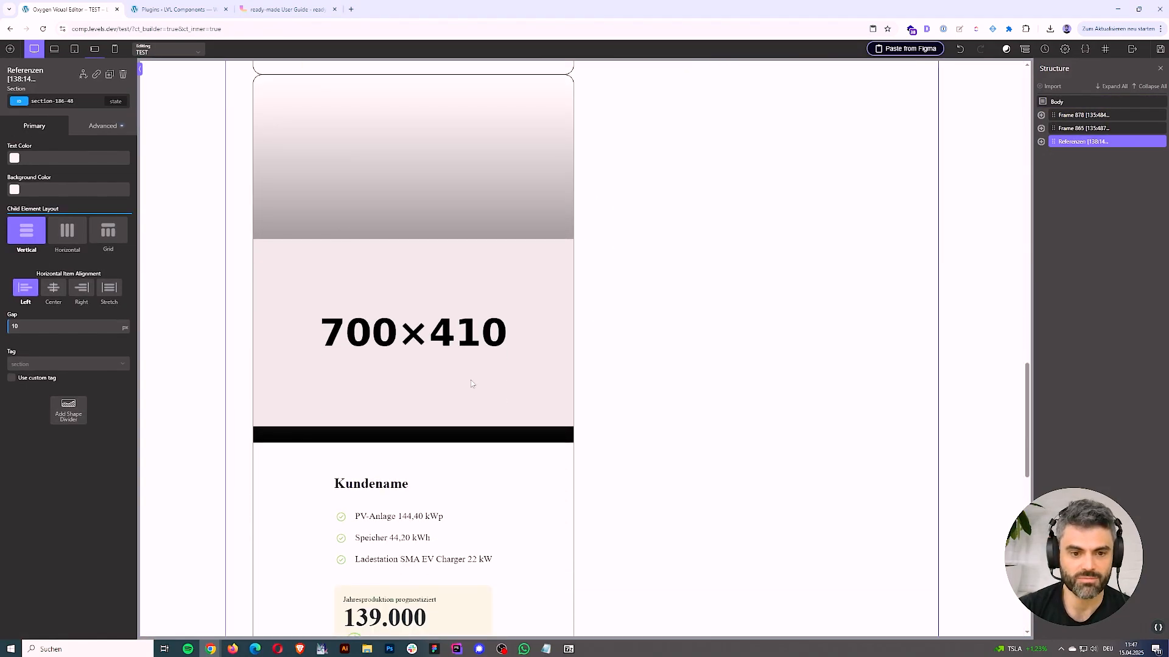
{"action": "scroll", "coordinate": [472, 383], "scroll_direction": "down", "scroll_amount": 4}
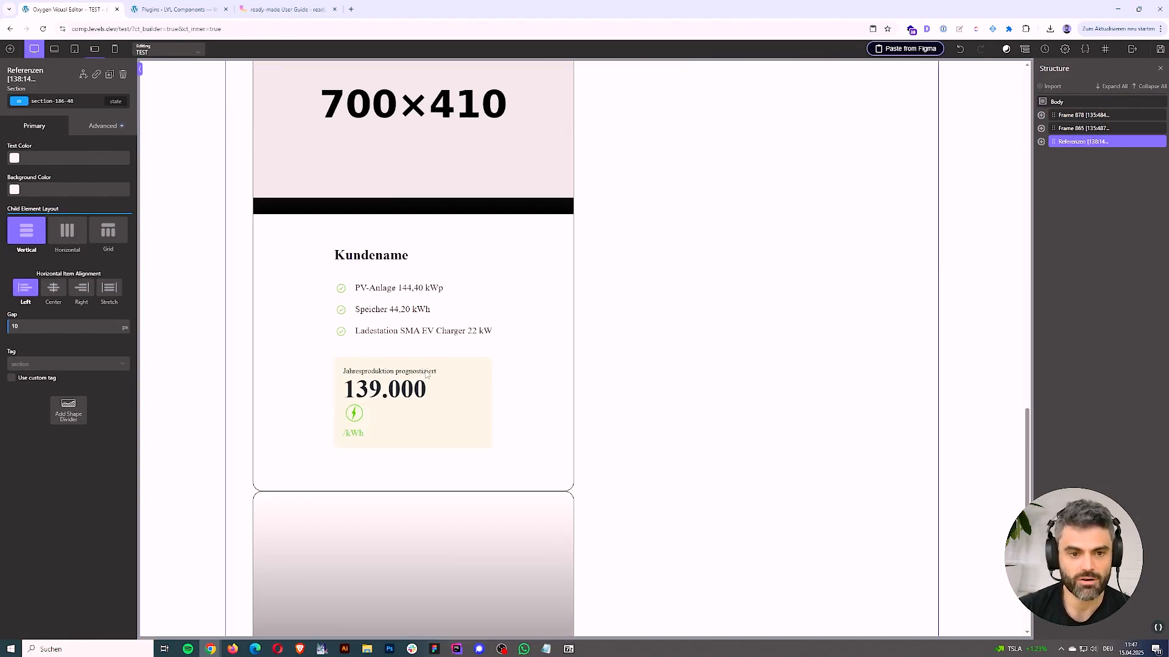
{"action": "scroll", "coordinate": [426, 375], "scroll_direction": "up", "scroll_amount": 14}
{"action": "scroll", "coordinate": [418, 376], "scroll_direction": "up", "scroll_amount": 7}
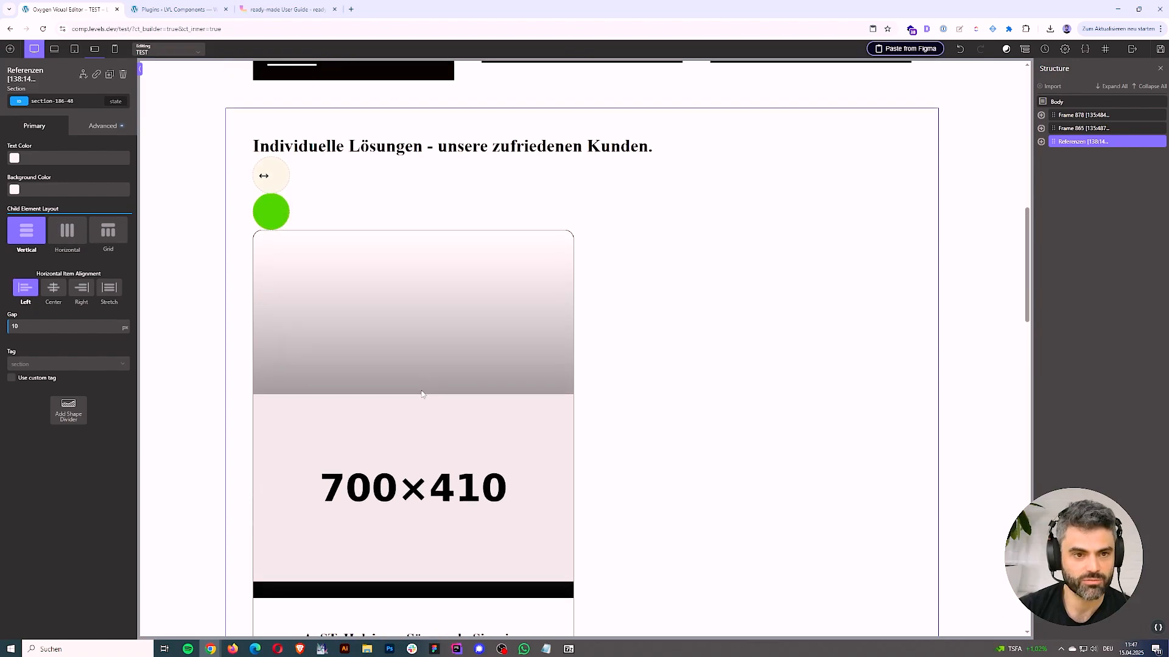
{"action": "scroll", "coordinate": [609, 365], "scroll_direction": "down", "scroll_amount": 20}
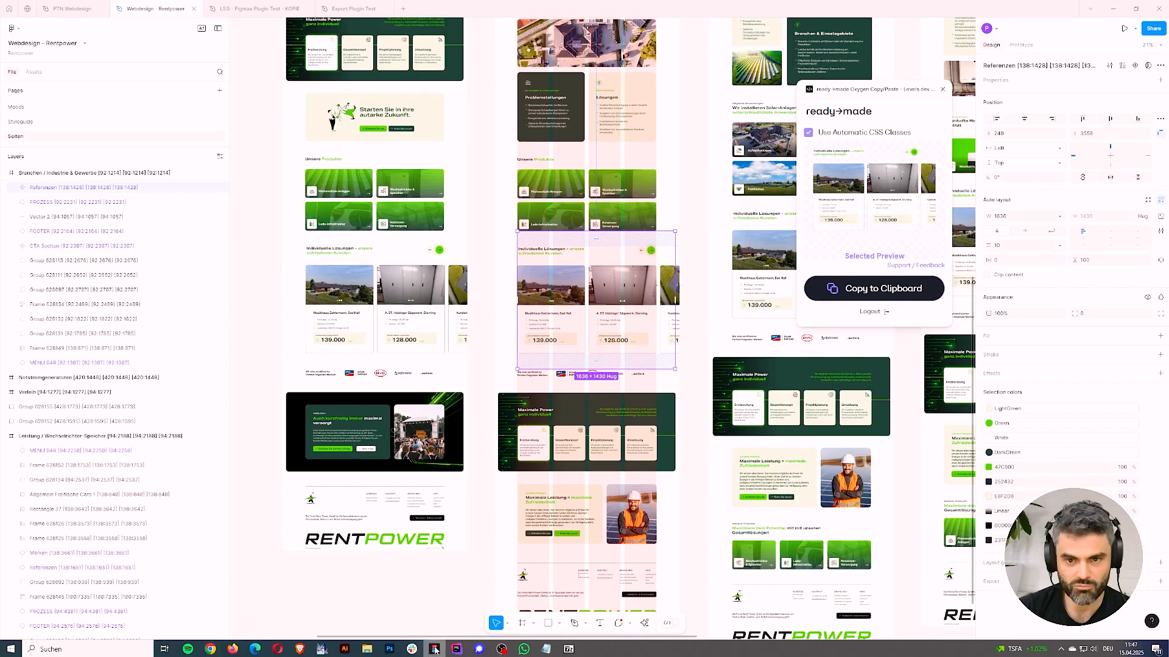
Step: Switch to Figma, expand the Referenzen section's layer tree down to its card frames and select the cut-off third customer card
{"action": "left_click", "coordinate": [434, 649]}
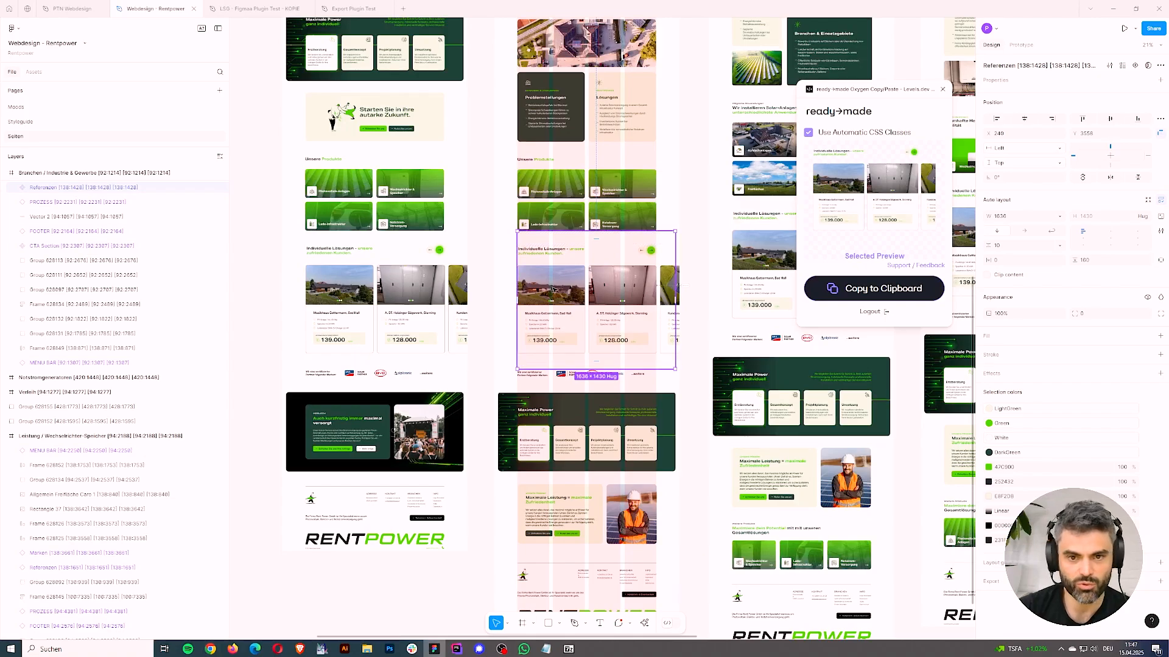
{"action": "left_click", "coordinate": [15, 188]}
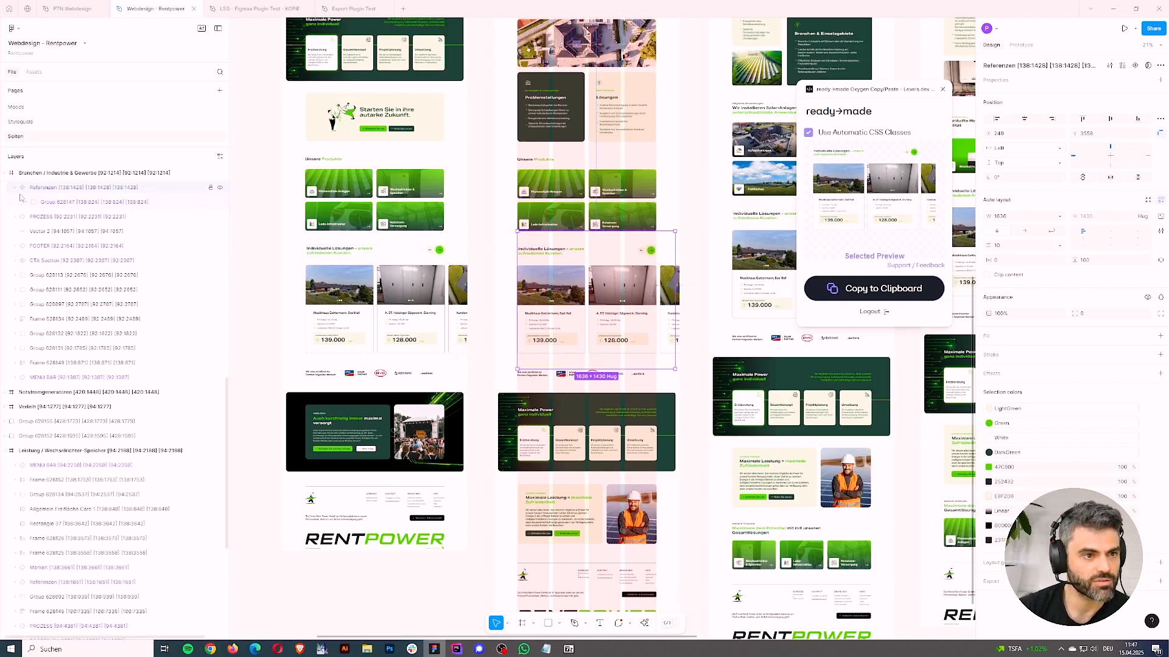
{"action": "left_click", "coordinate": [25, 201]}
{"action": "left_click", "coordinate": [63, 231]}
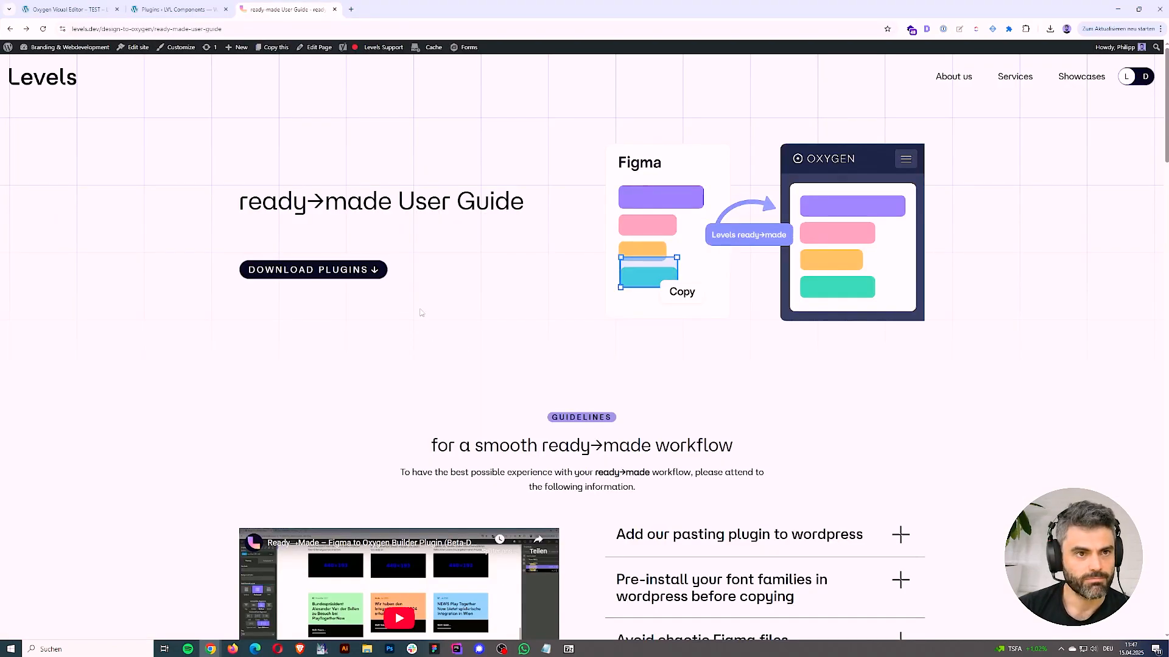
Step: In the browser's ready→made User Guide, read the guidelines on pre-installing fonts and grouping Figma elements, plus the Install plugins section
{"action": "scroll", "coordinate": [852, 396], "scroll_direction": "down", "scroll_amount": 3}
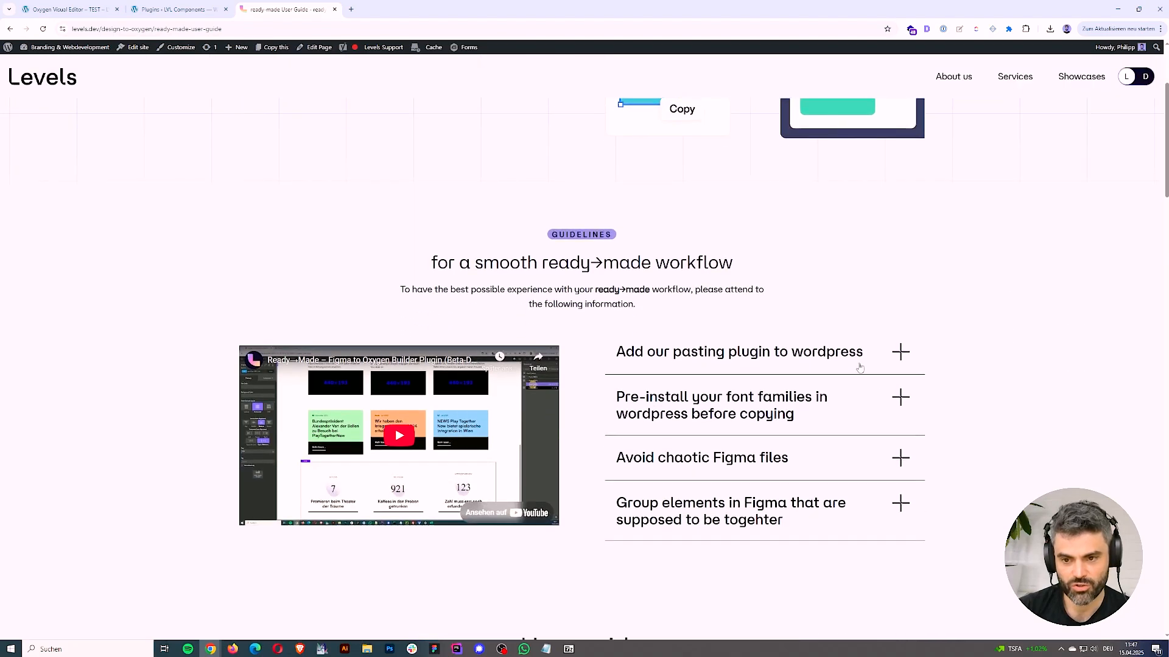
{"action": "left_click", "coordinate": [858, 362]}
{"action": "scroll", "coordinate": [945, 482], "scroll_direction": "down", "scroll_amount": 3}
{"action": "left_click", "coordinate": [785, 339]}
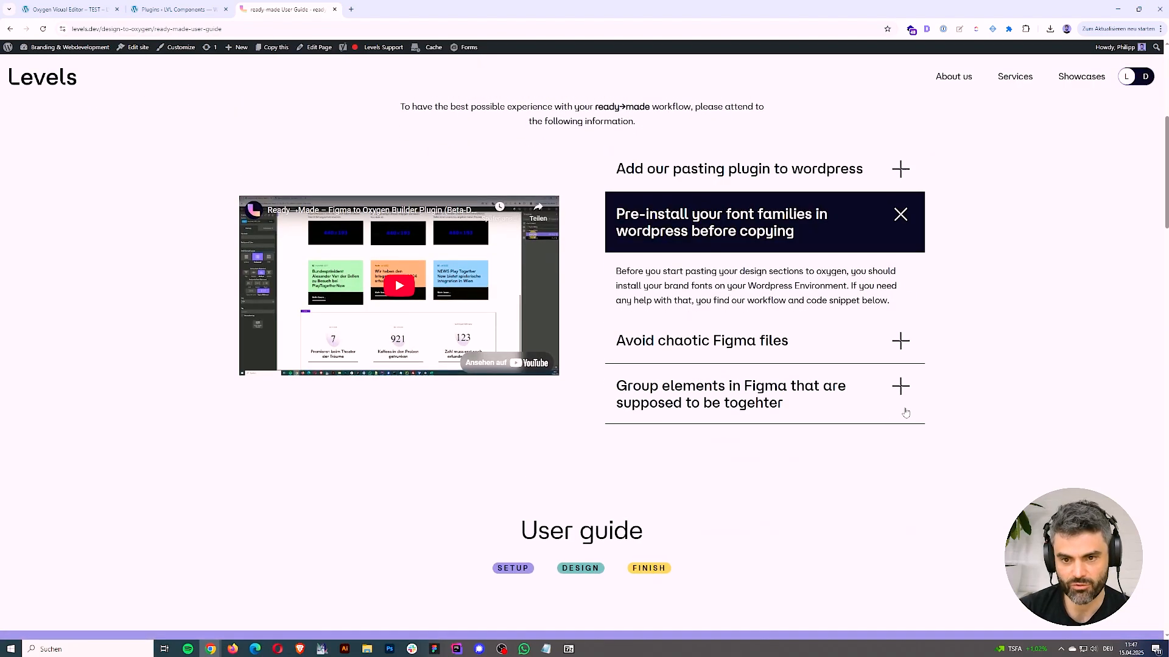
{"action": "left_click", "coordinate": [801, 353]}
{"action": "scroll", "coordinate": [909, 459], "scroll_direction": "down", "scroll_amount": 2}
{"action": "left_click", "coordinate": [815, 292]}
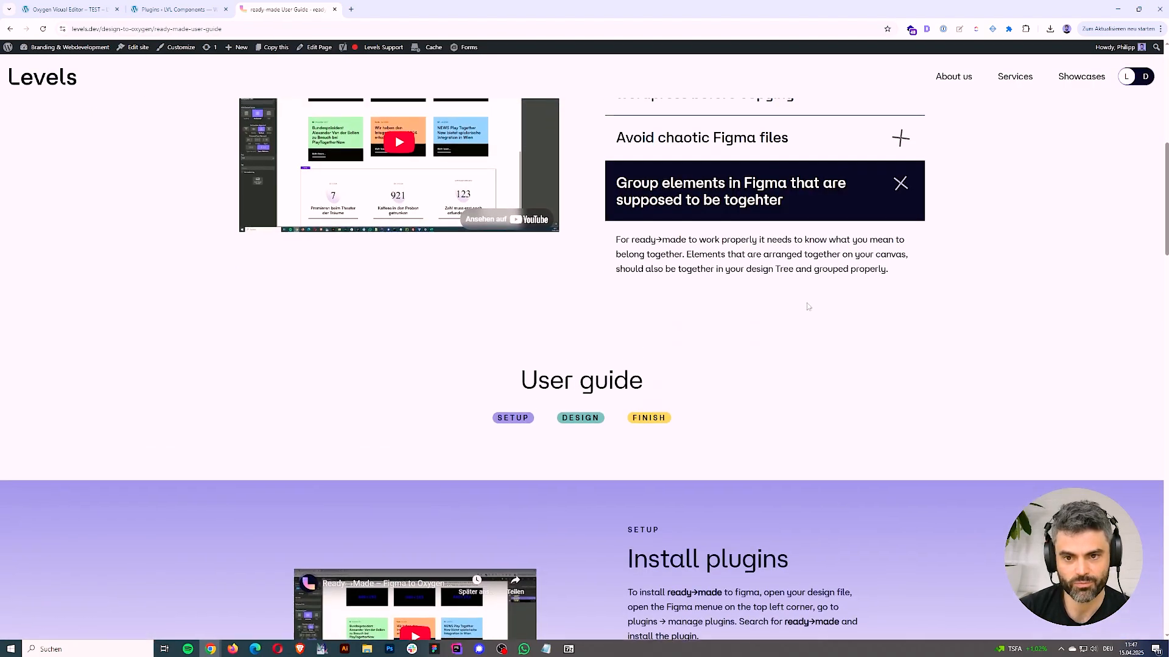
{"action": "scroll", "coordinate": [922, 429], "scroll_direction": "down", "scroll_amount": 2}
{"action": "scroll", "coordinate": [920, 421], "scroll_direction": "down", "scroll_amount": 4}
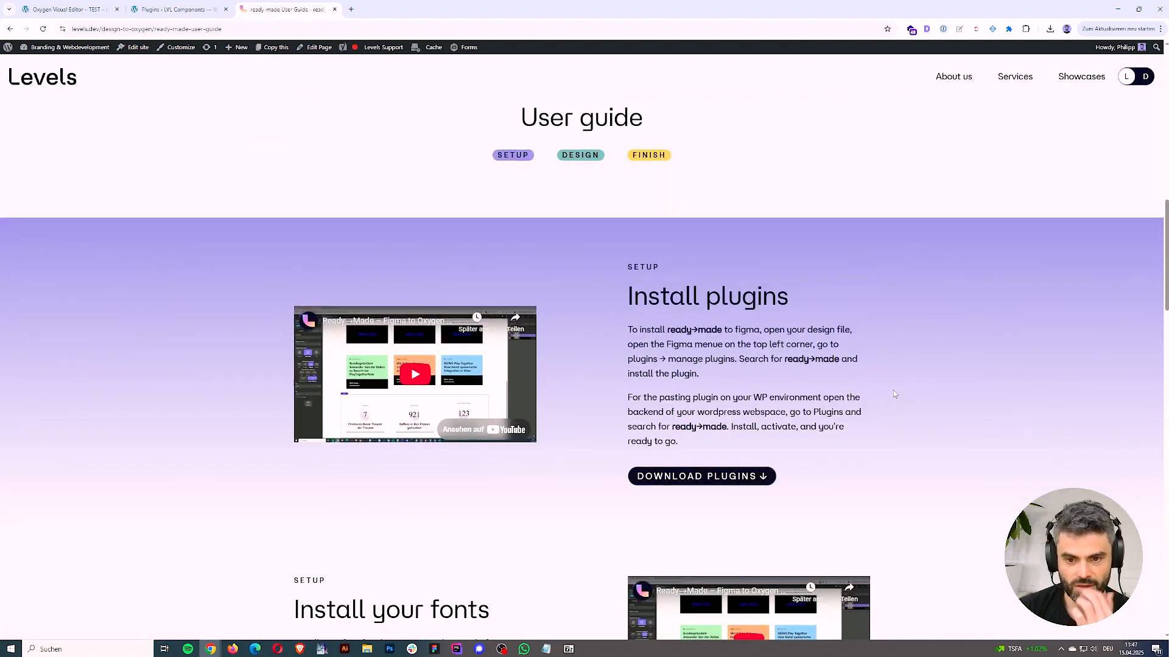
{"action": "scroll", "coordinate": [892, 392], "scroll_direction": "up", "scroll_amount": 20}
{"action": "scroll", "coordinate": [670, 368], "scroll_direction": "down", "scroll_amount": 1}
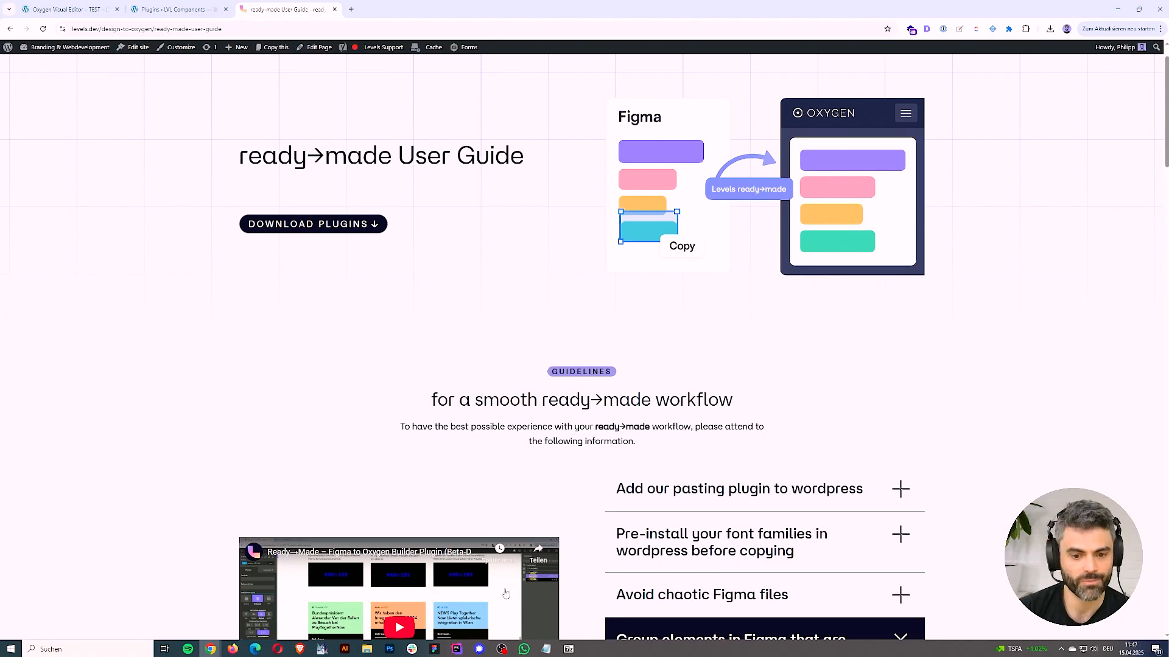
Step: Return to Figma, deselect the customer card, and view the ready→made feedback survey page in the browser
{"action": "left_click", "coordinate": [435, 646]}
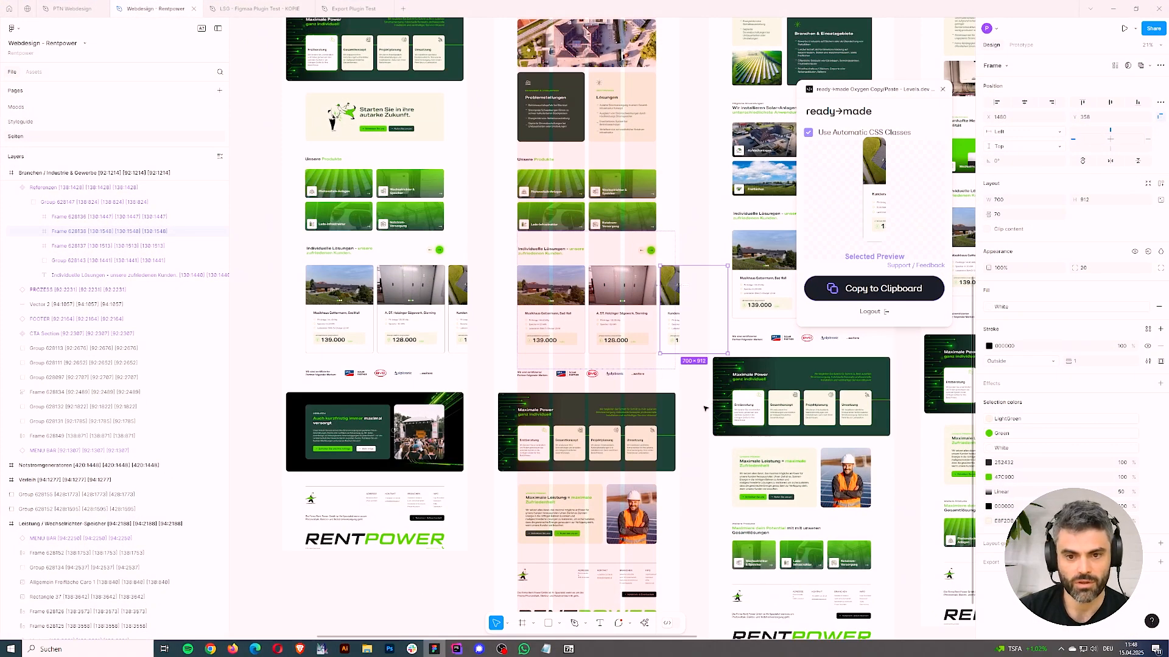
{"action": "left_click", "coordinate": [704, 408]}
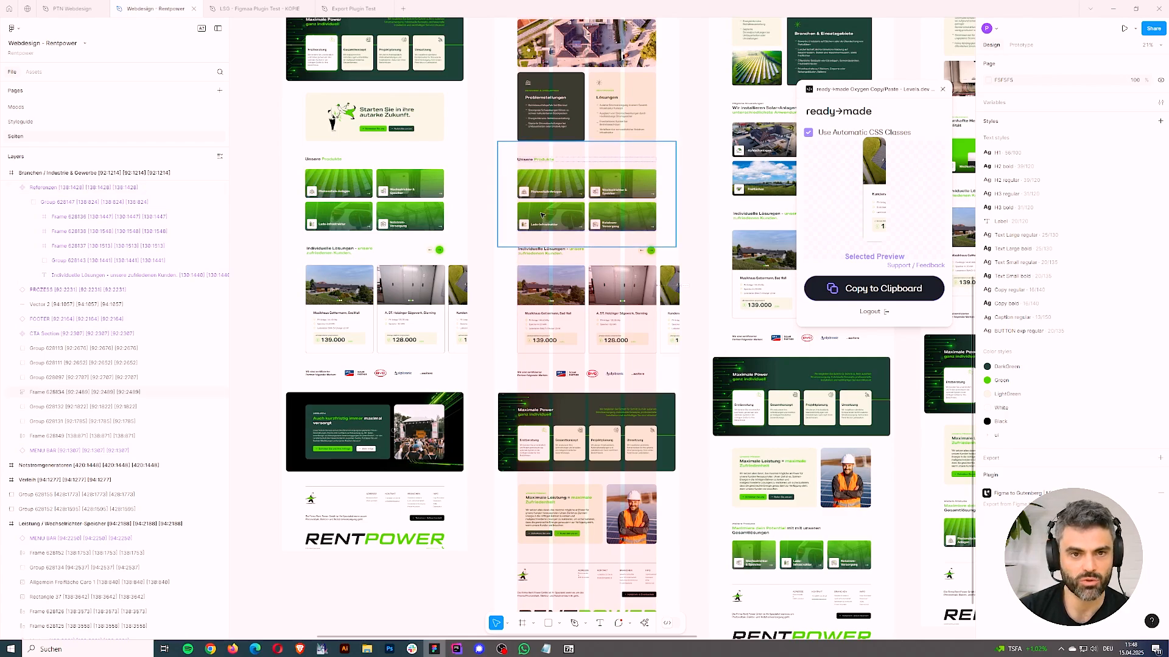
{"action": "scroll", "coordinate": [484, 204], "scroll_direction": "up", "scroll_amount": 5}
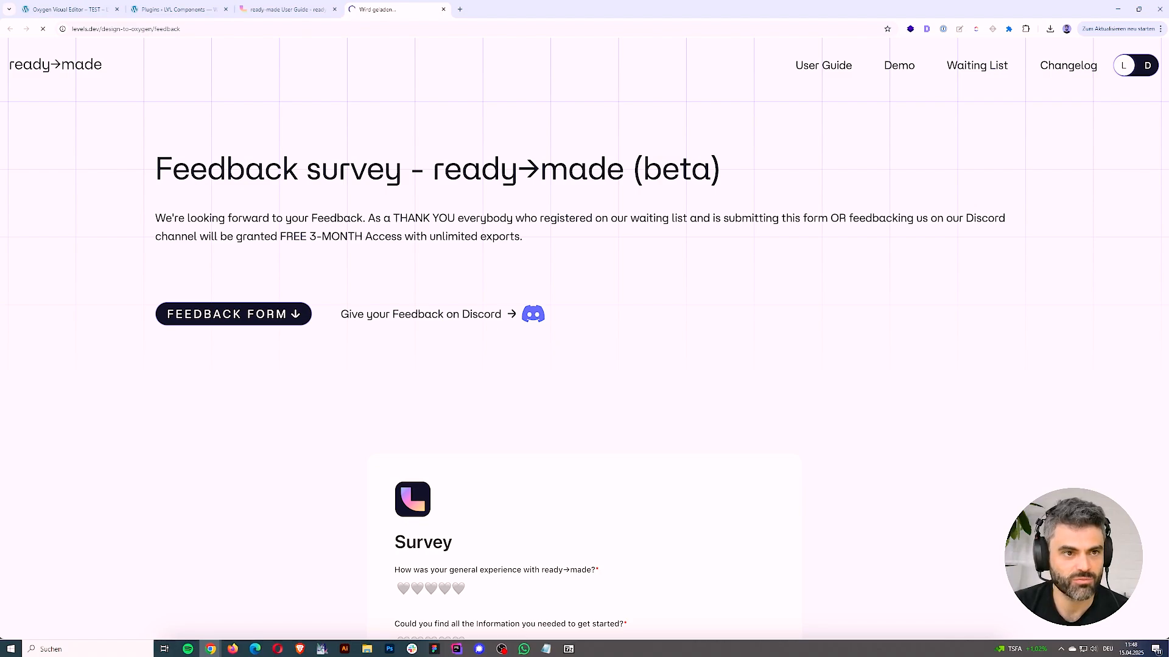
{"action": "left_click", "coordinate": [298, 27]}
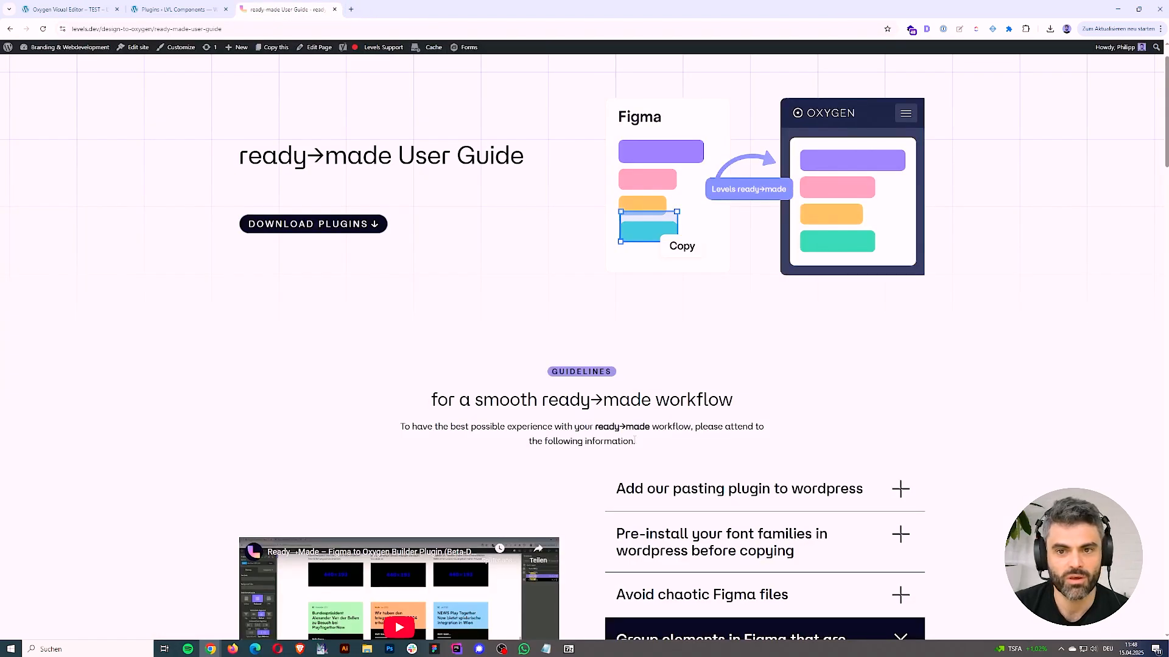
Step: Back in Figma, reposition the ready→made plugin window, preview the Lösungen card in it, and minimize Figma
{"action": "left_click", "coordinate": [434, 649]}
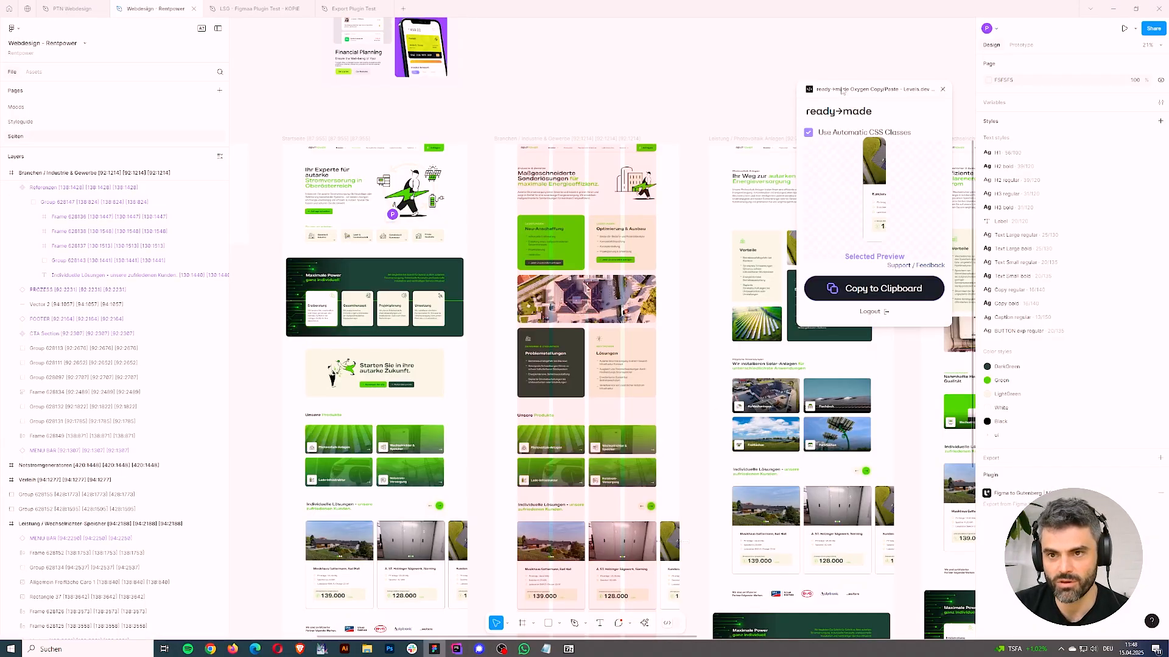
{"action": "left_click_drag", "start_coordinate": [842, 91], "coordinate": [798, 164]}
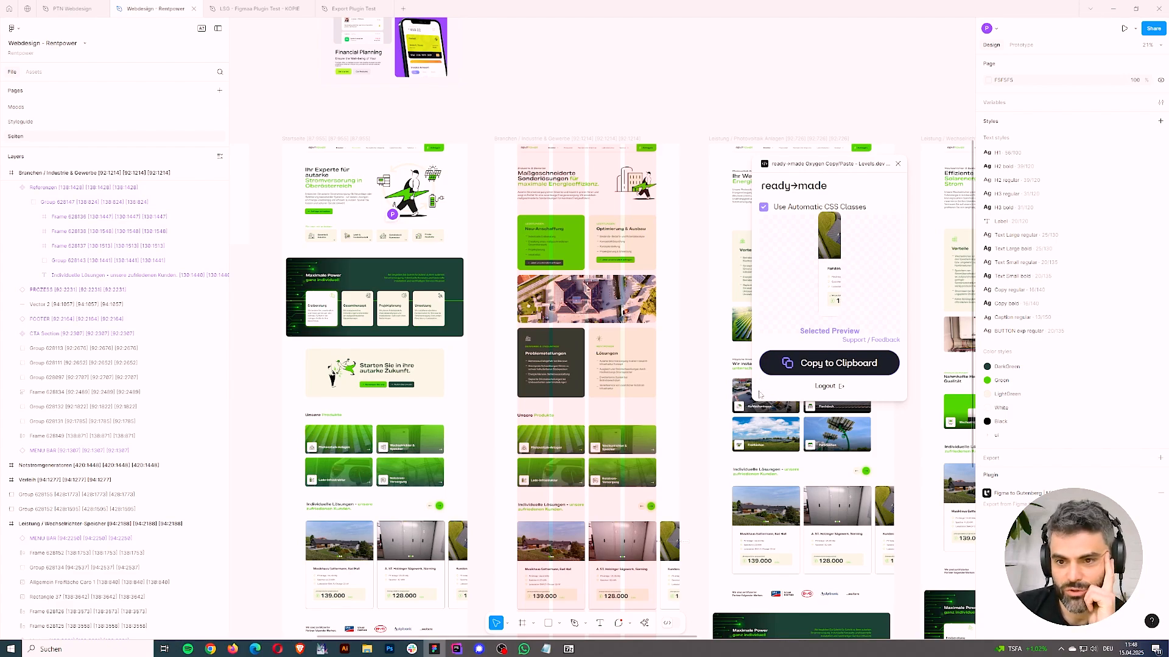
{"action": "left_click", "coordinate": [635, 348]}
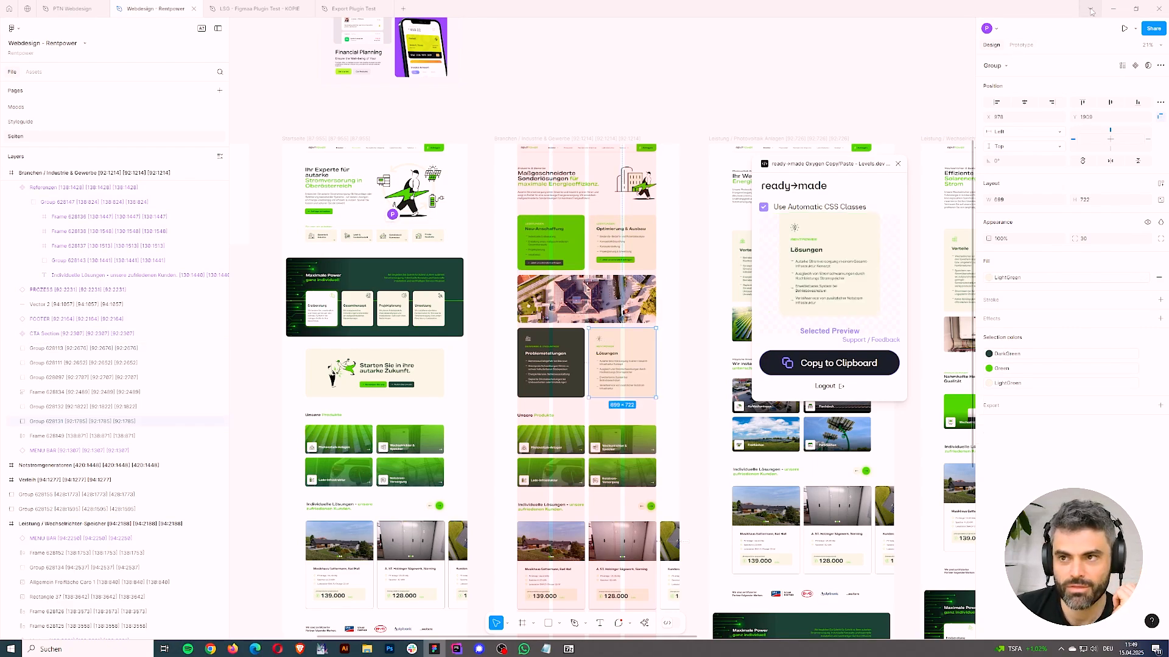
{"action": "left_click", "coordinate": [1113, 9]}
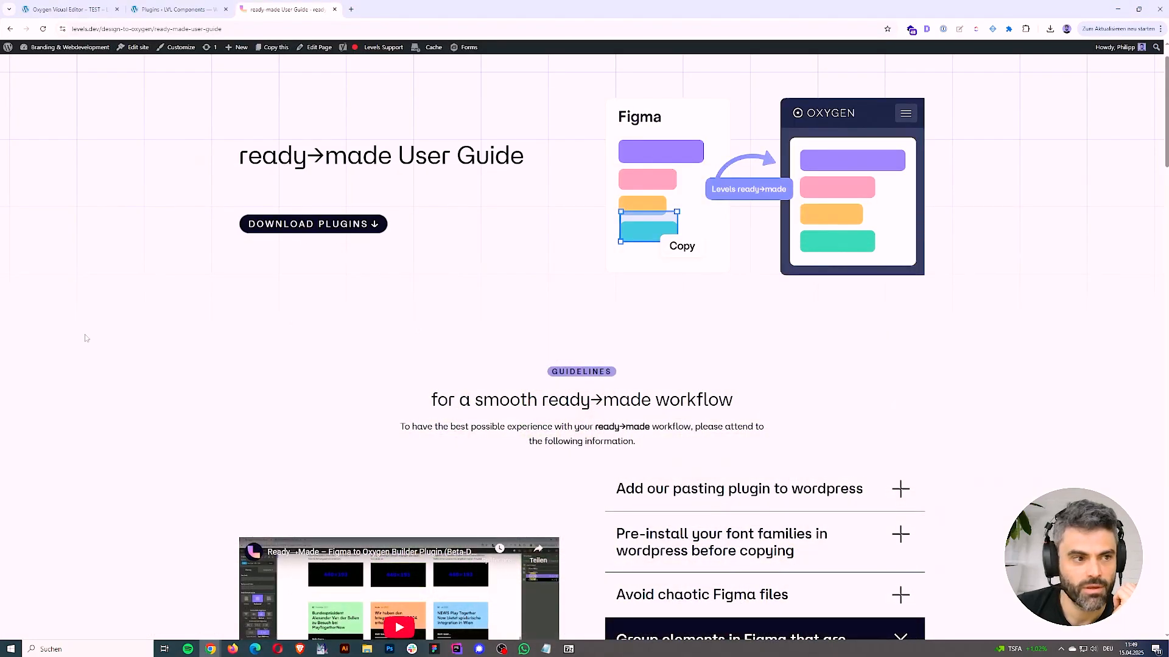